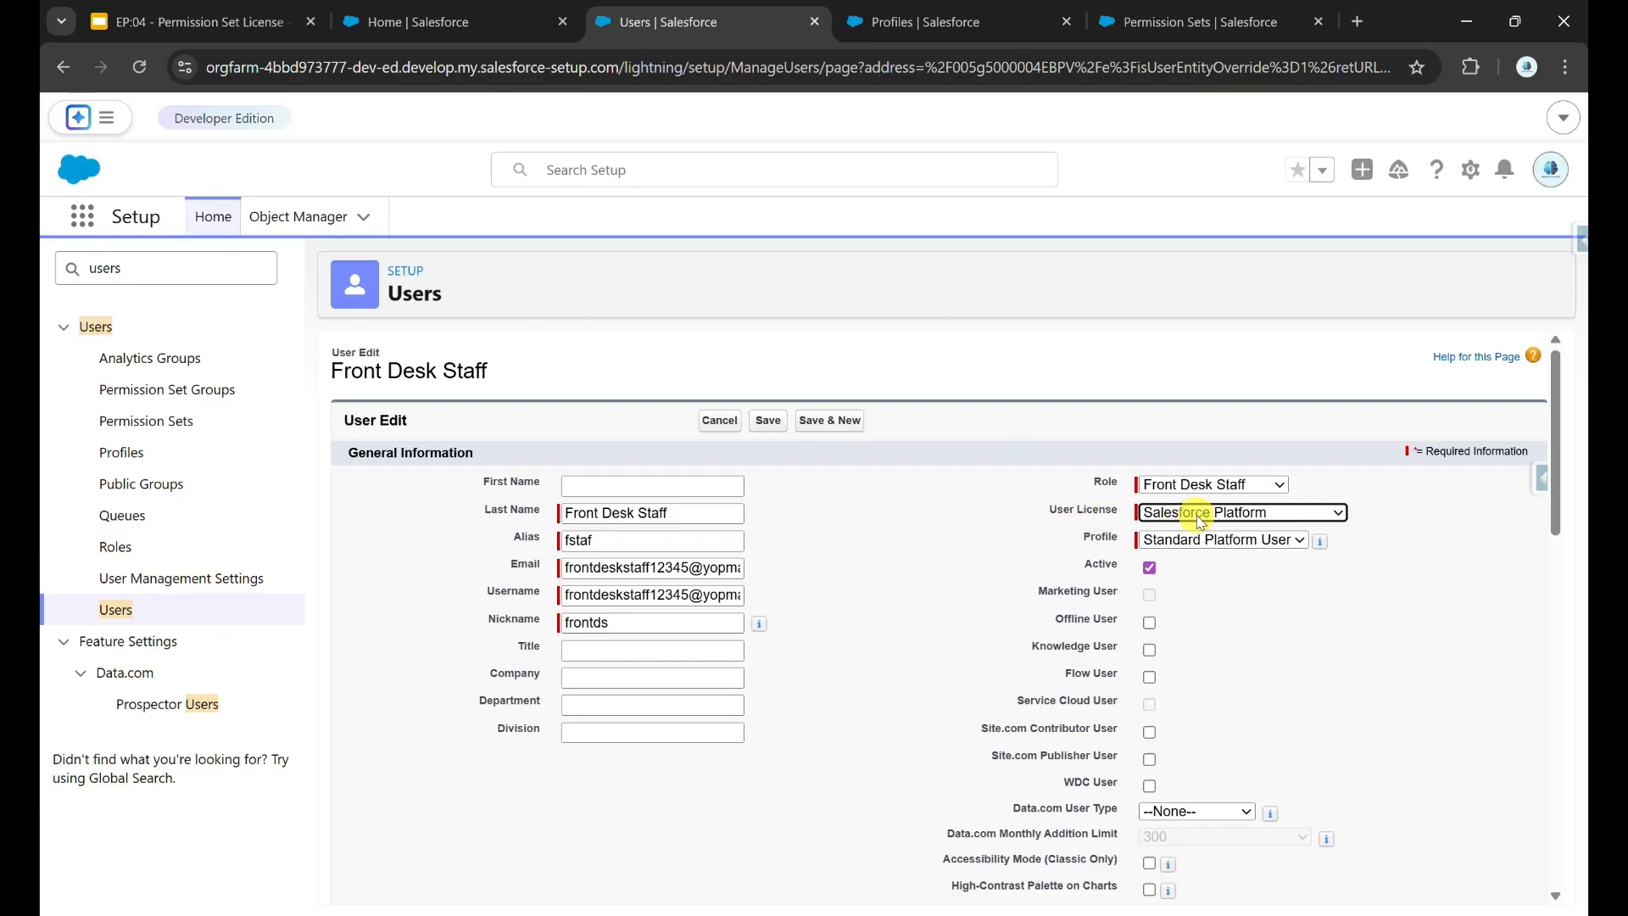
Review the user license options available for the Front Desk Staff user and the Permission Set License slide in Google Slides
{"action": "left_click", "coordinate": [1276, 512]}
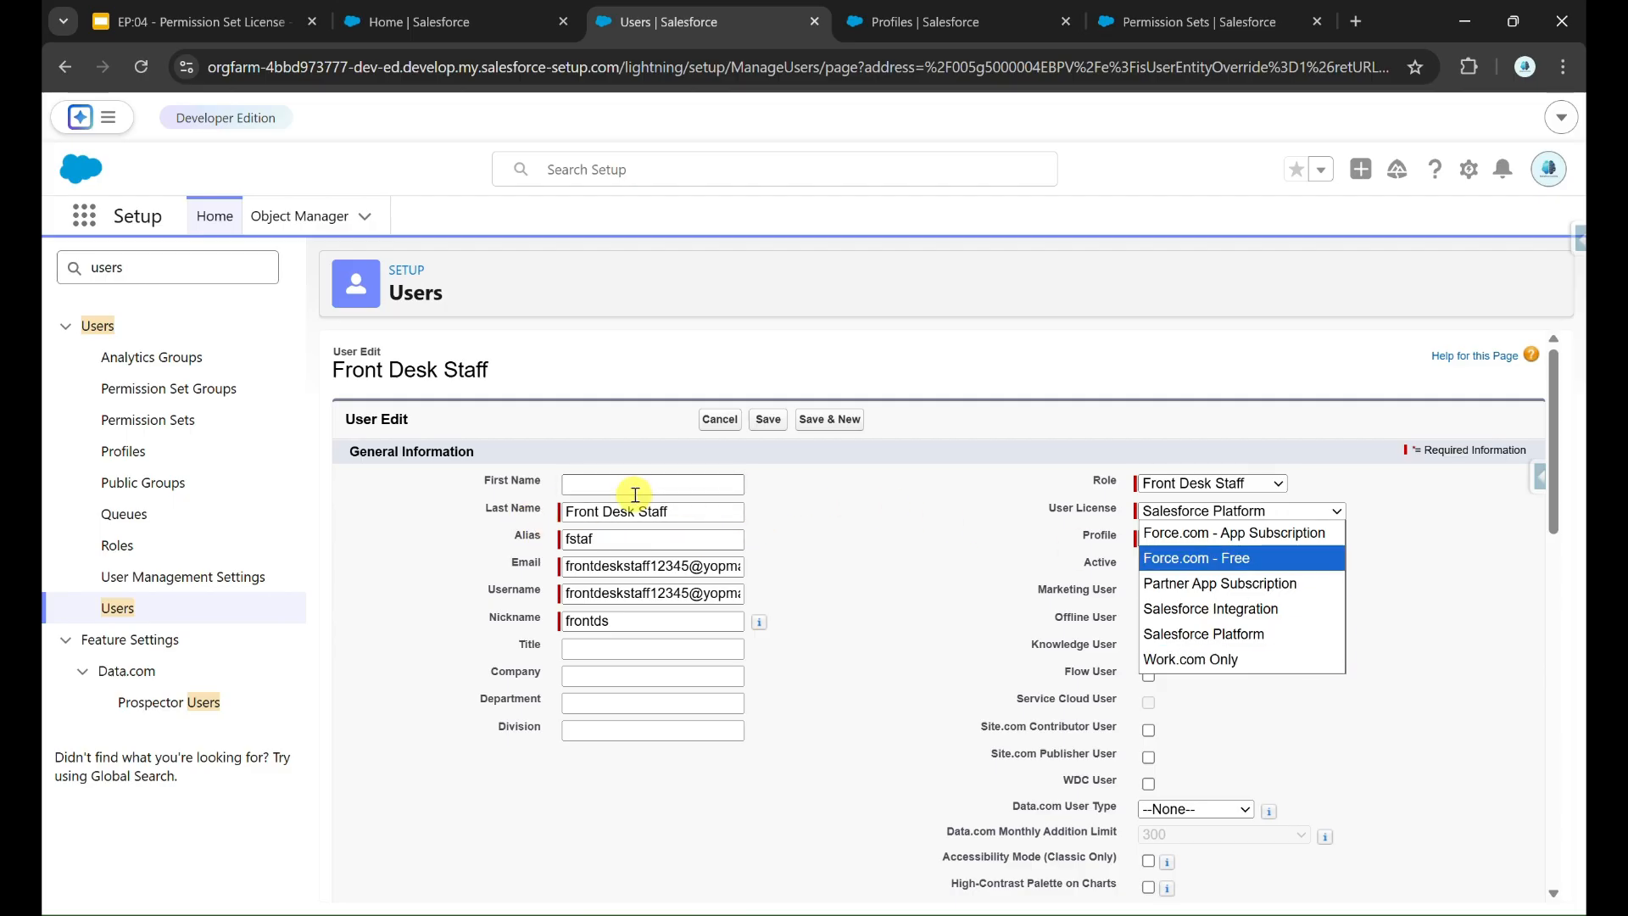
{"action": "left_click", "coordinate": [534, 374]}
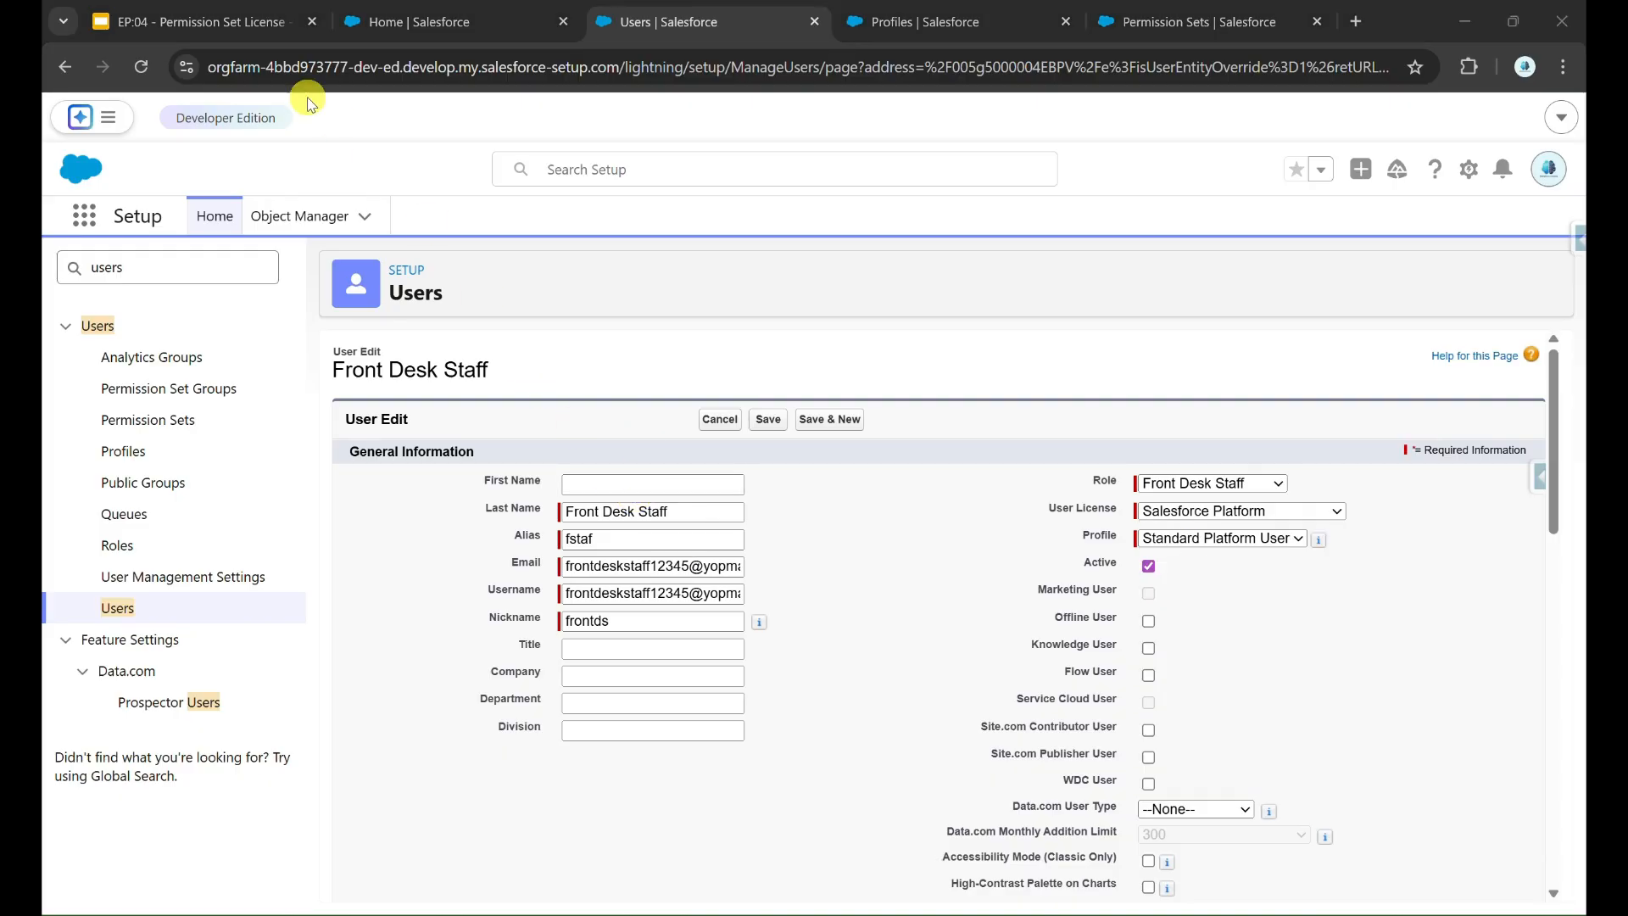
{"action": "left_click", "coordinate": [224, 21]}
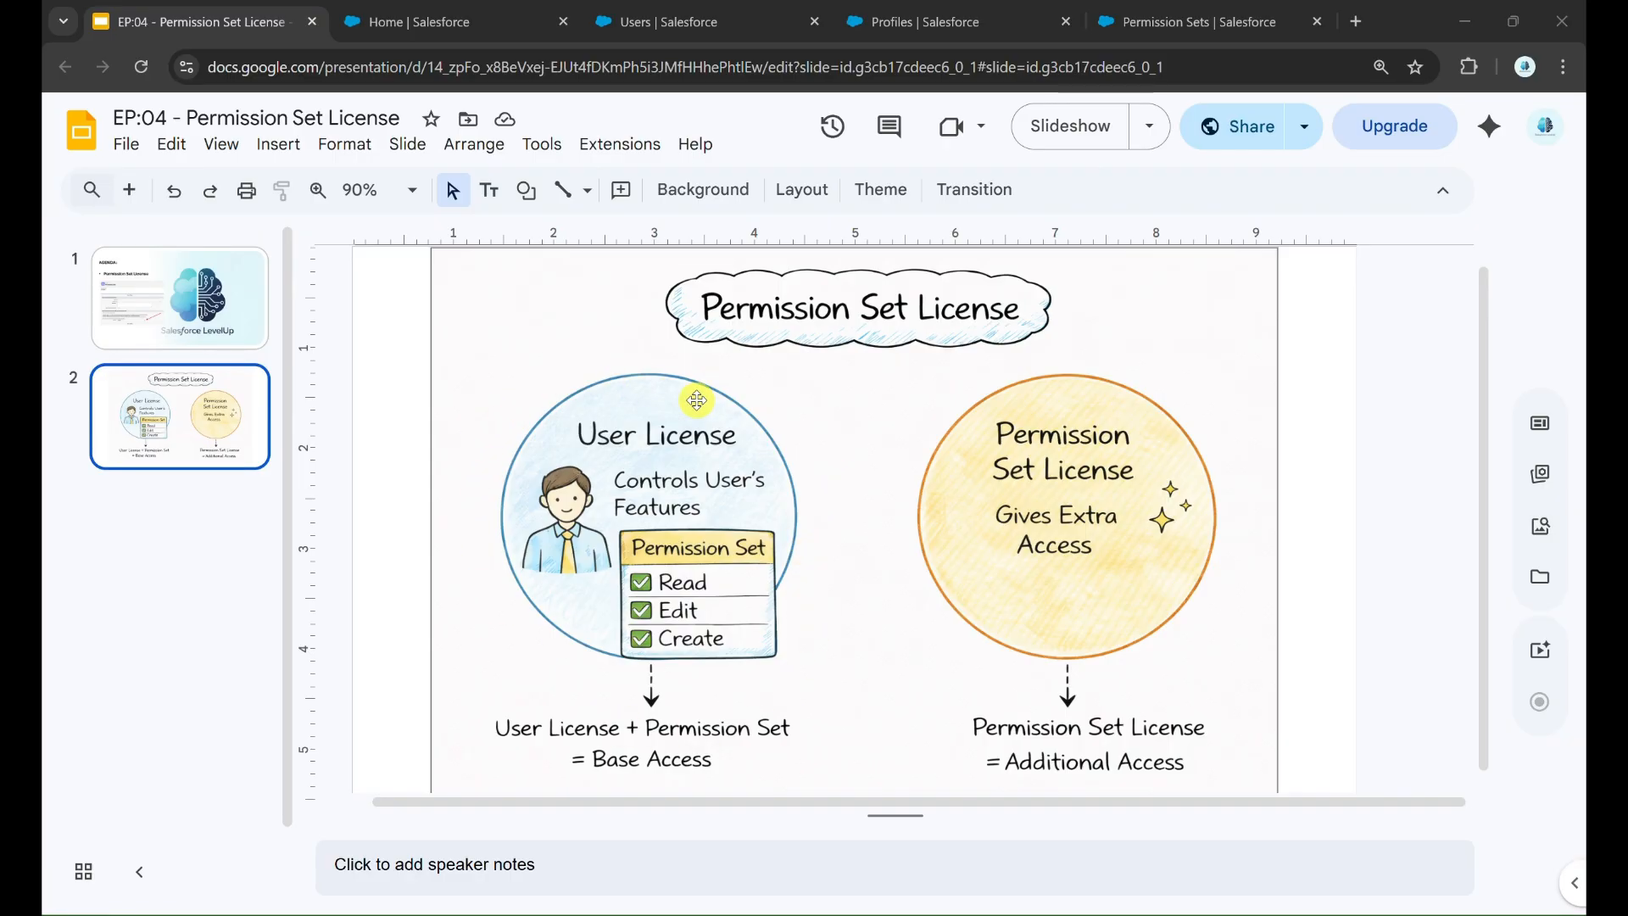
In Salesforce Setup, check the Front Desk Staff user's license and search the Standard Platform User profile's object settings for "Oppor"
{"action": "left_click", "coordinate": [657, 21]}
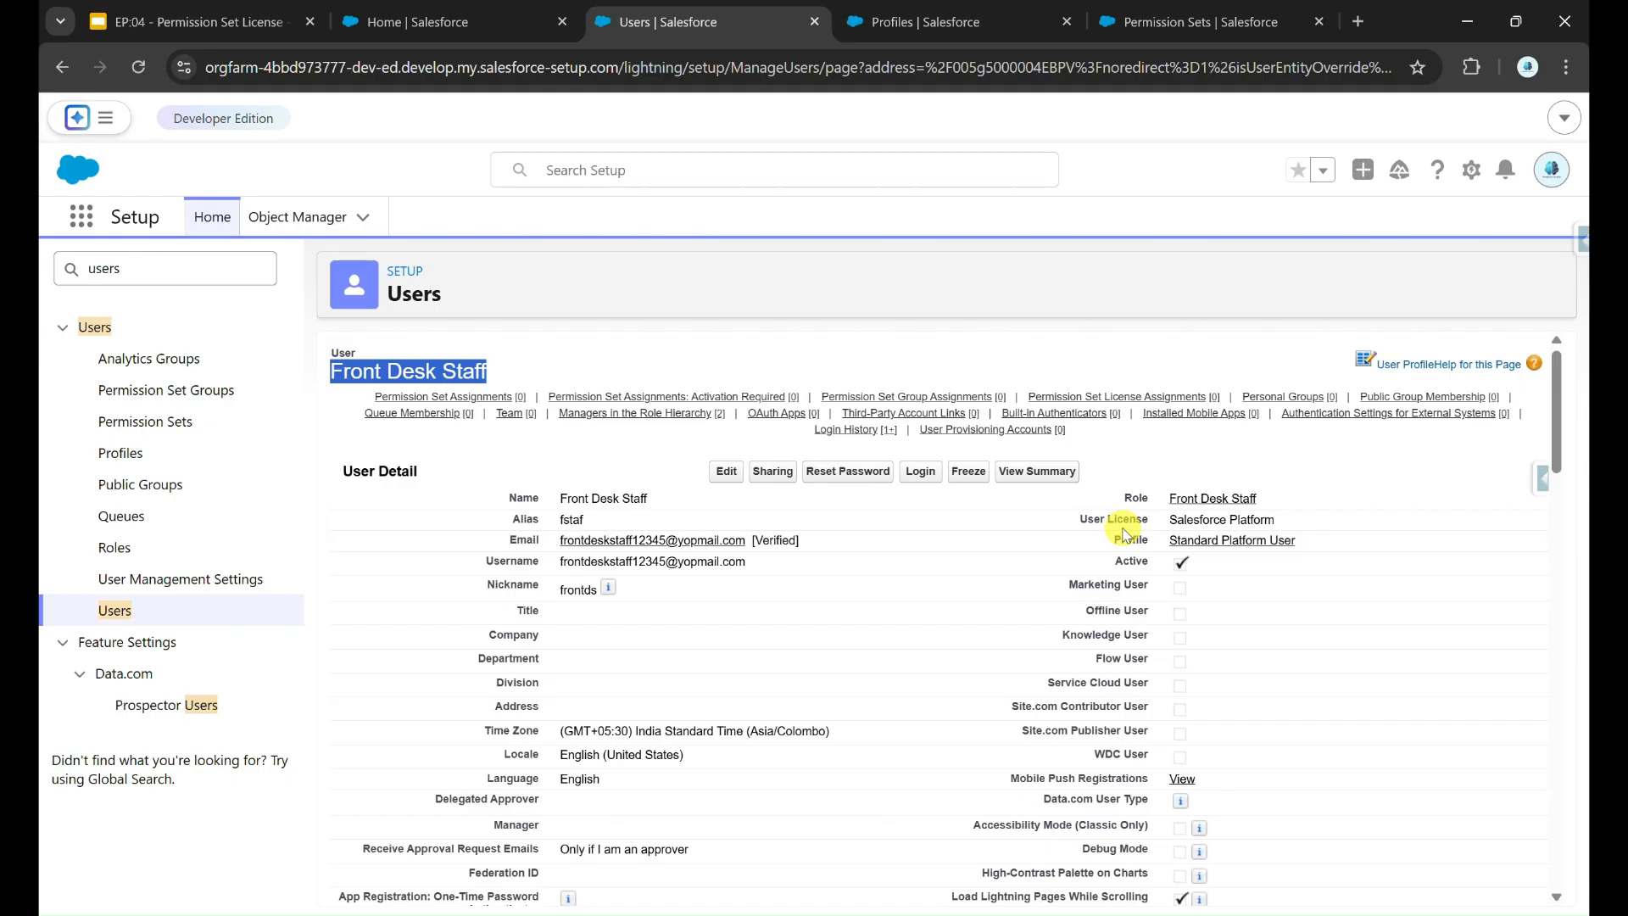
{"action": "left_click_drag", "start_coordinate": [1168, 520], "coordinate": [1266, 520]}
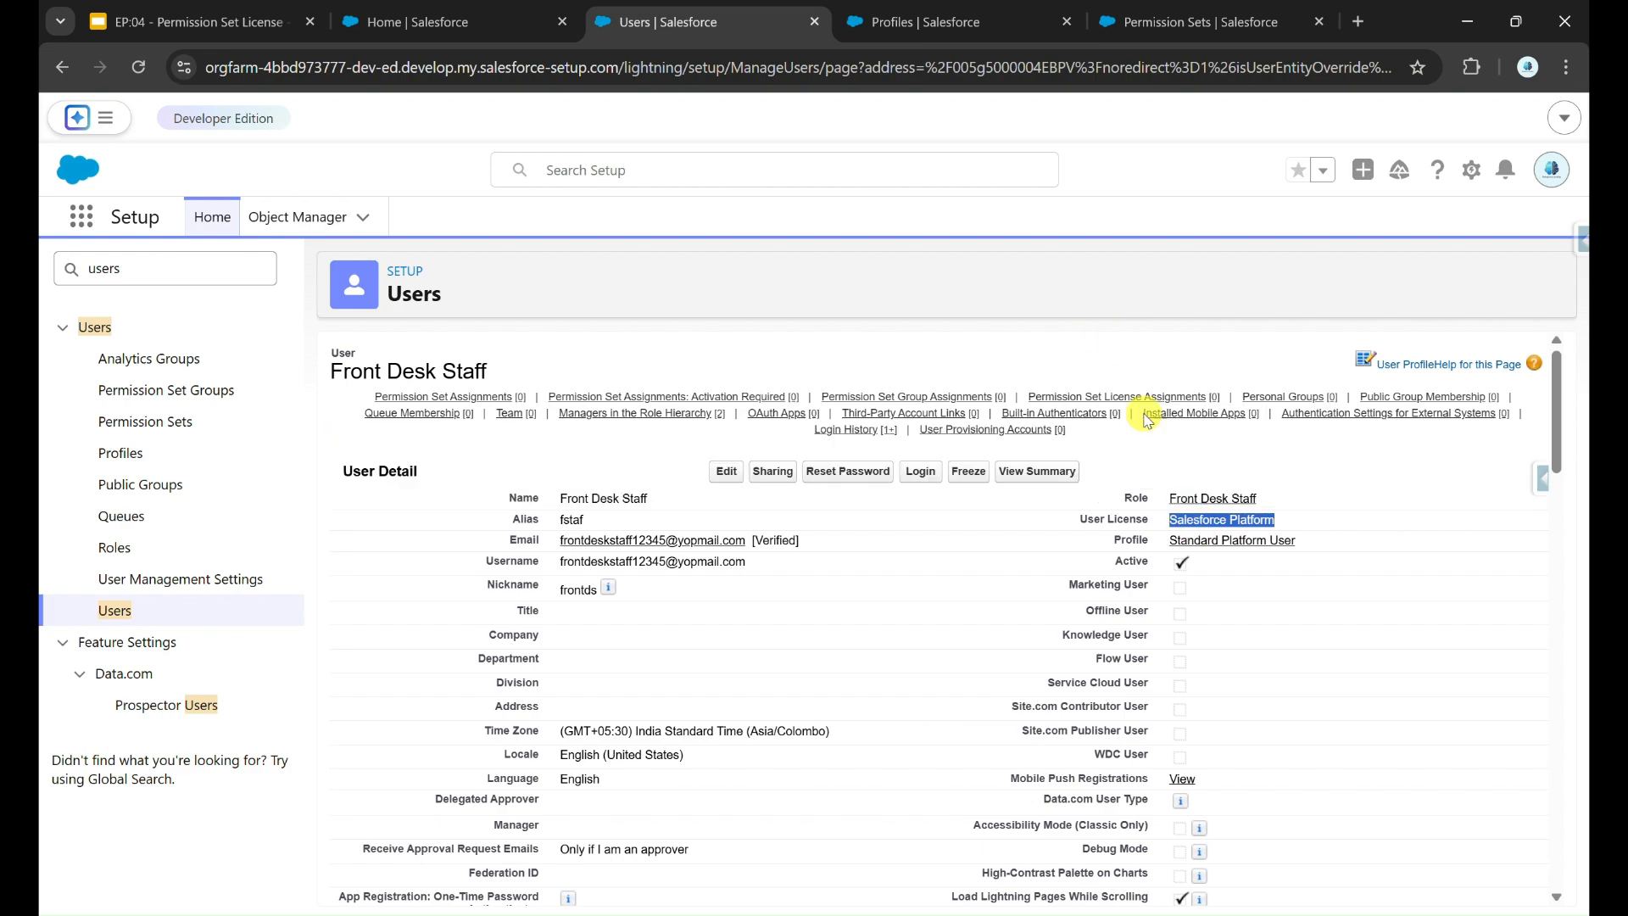
{"action": "left_click", "coordinate": [1009, 23]}
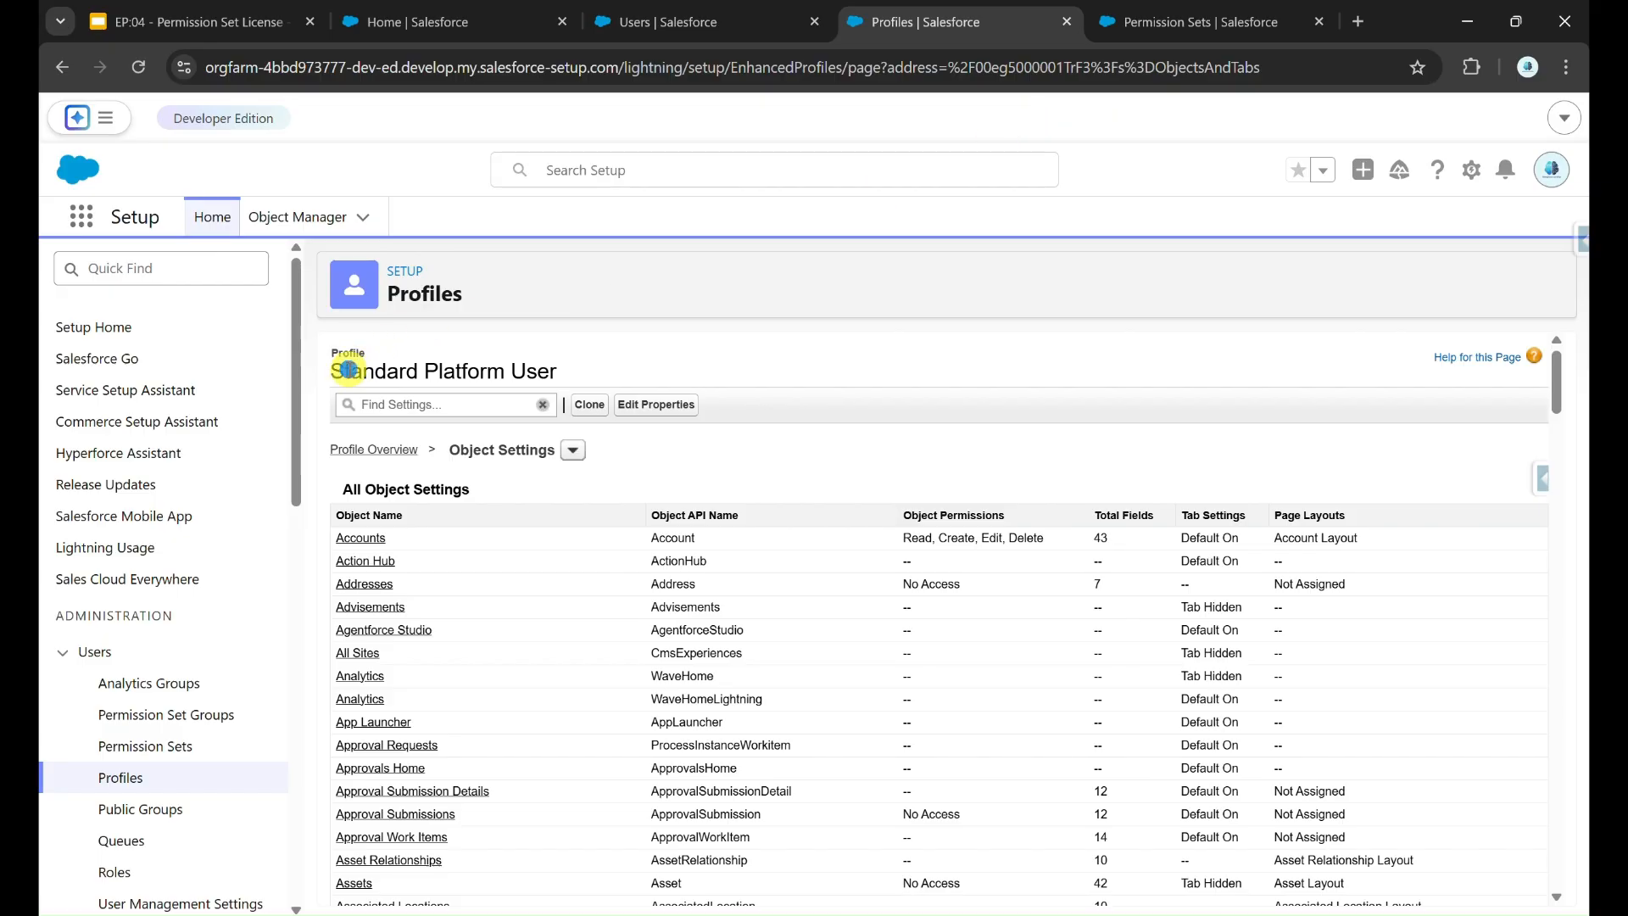
{"action": "left_click_drag", "start_coordinate": [350, 372], "coordinate": [538, 372]}
{"action": "left_click", "coordinate": [841, 363]}
{"action": "key", "text": "ctrl+f"}
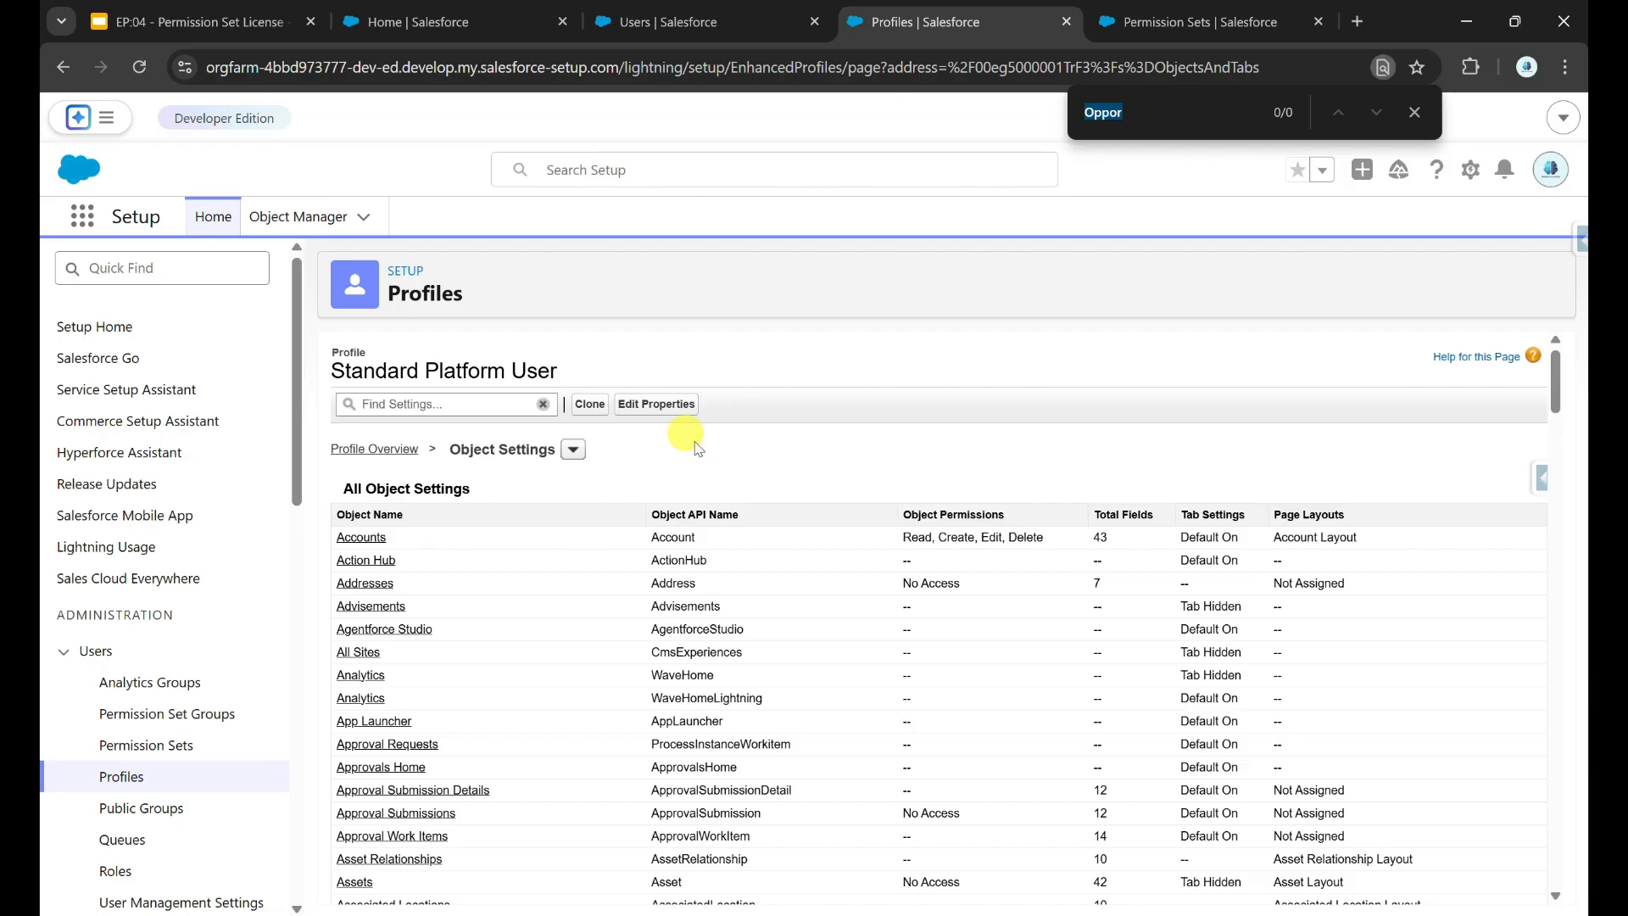
Recheck the Front Desk Staff user's license, and search the App Launcher for "oppor" in that user's logged-in session
{"action": "left_click", "coordinate": [662, 22]}
{"action": "mouse_move", "coordinate": [1193, 413]}
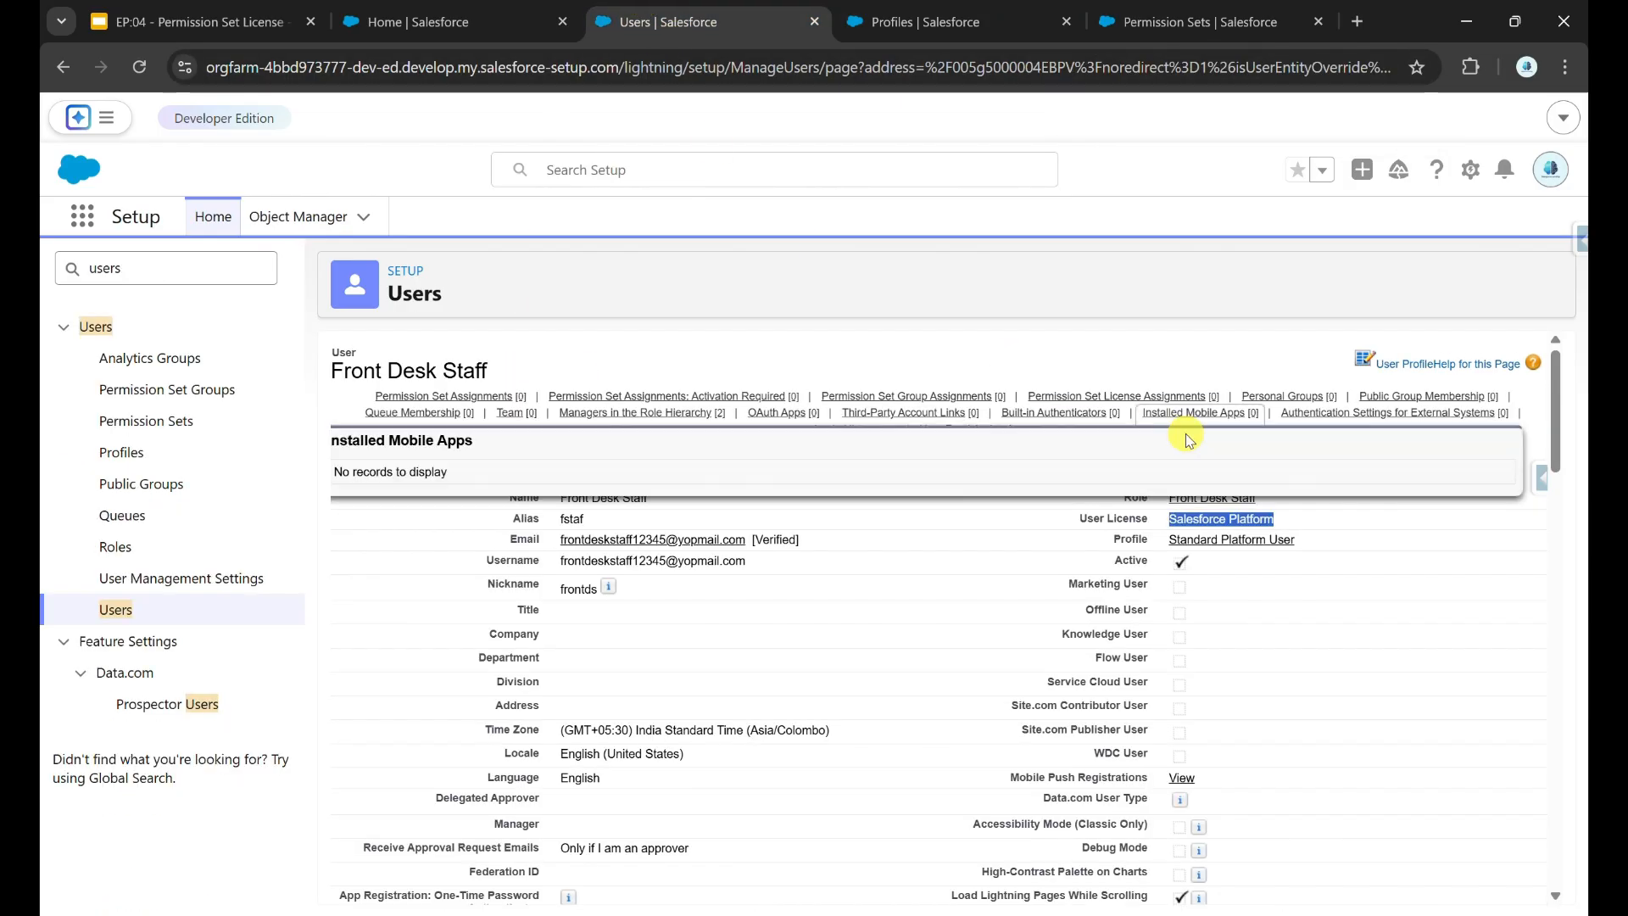
{"action": "double_click", "coordinate": [1247, 519]}
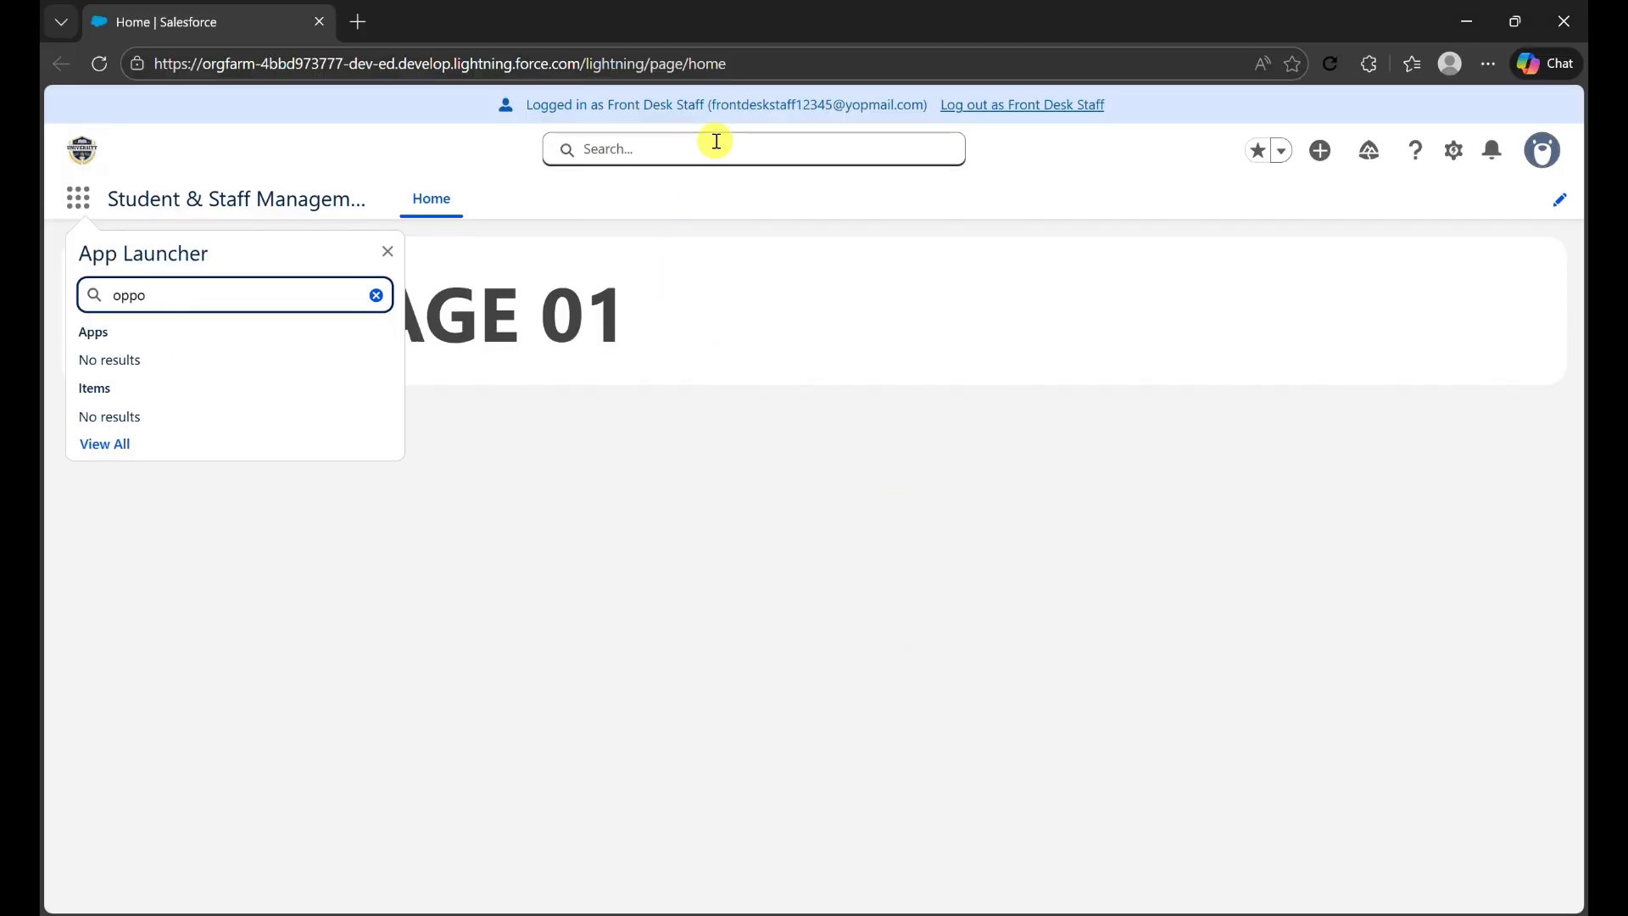
{"action": "left_click", "coordinate": [673, 404]}
{"action": "left_click", "coordinate": [78, 198]}
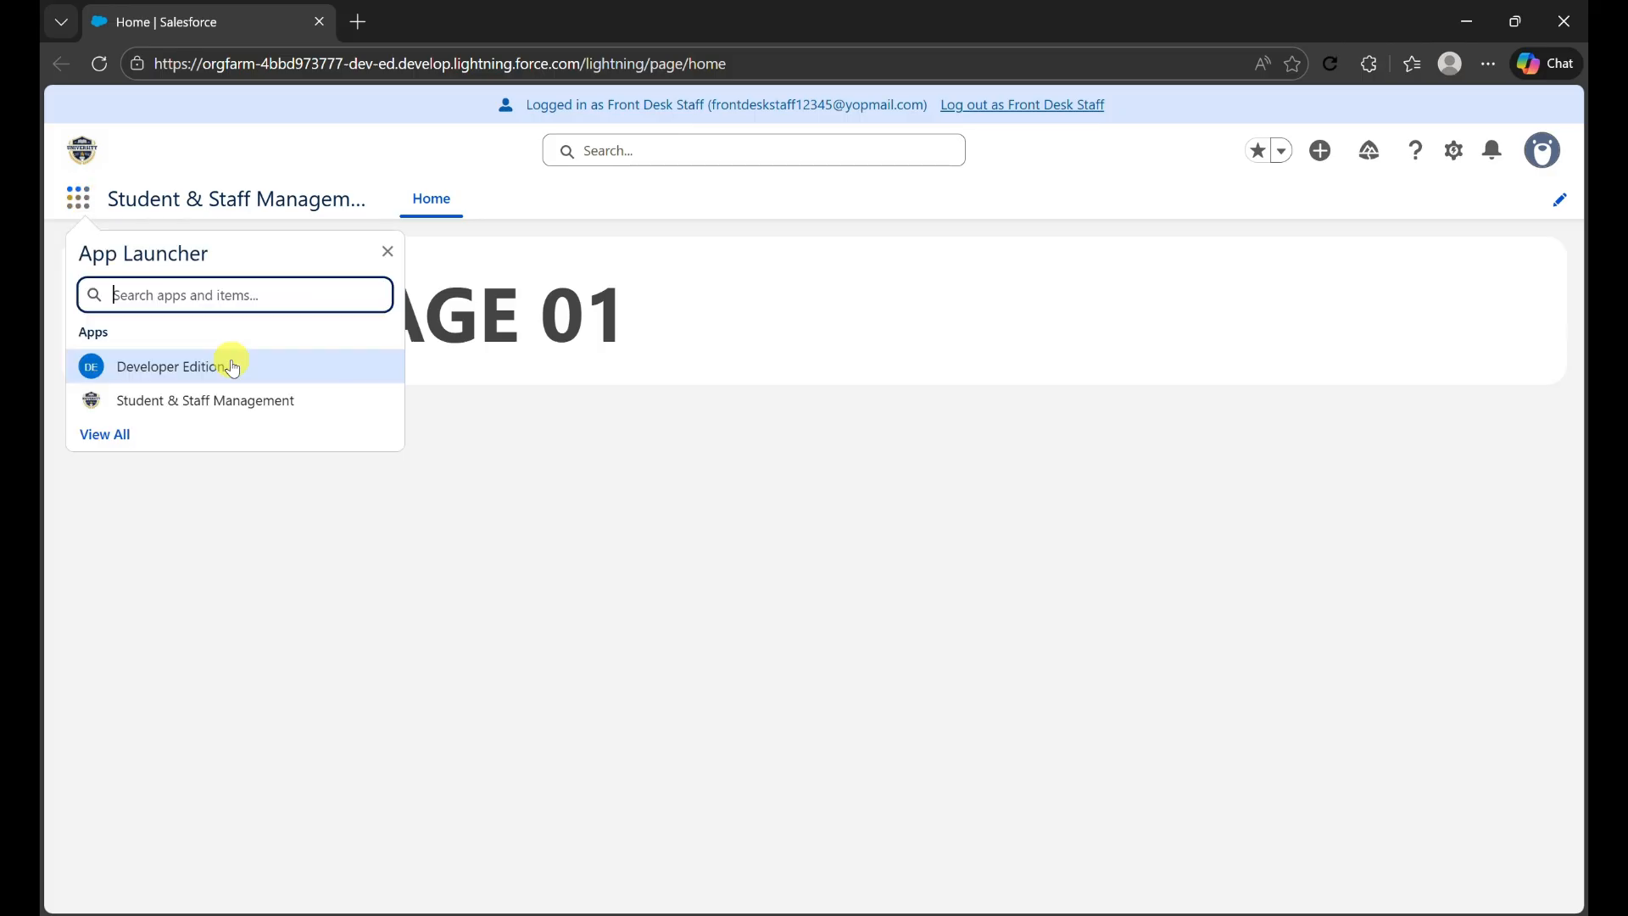
{"action": "type", "text": "oppor"}
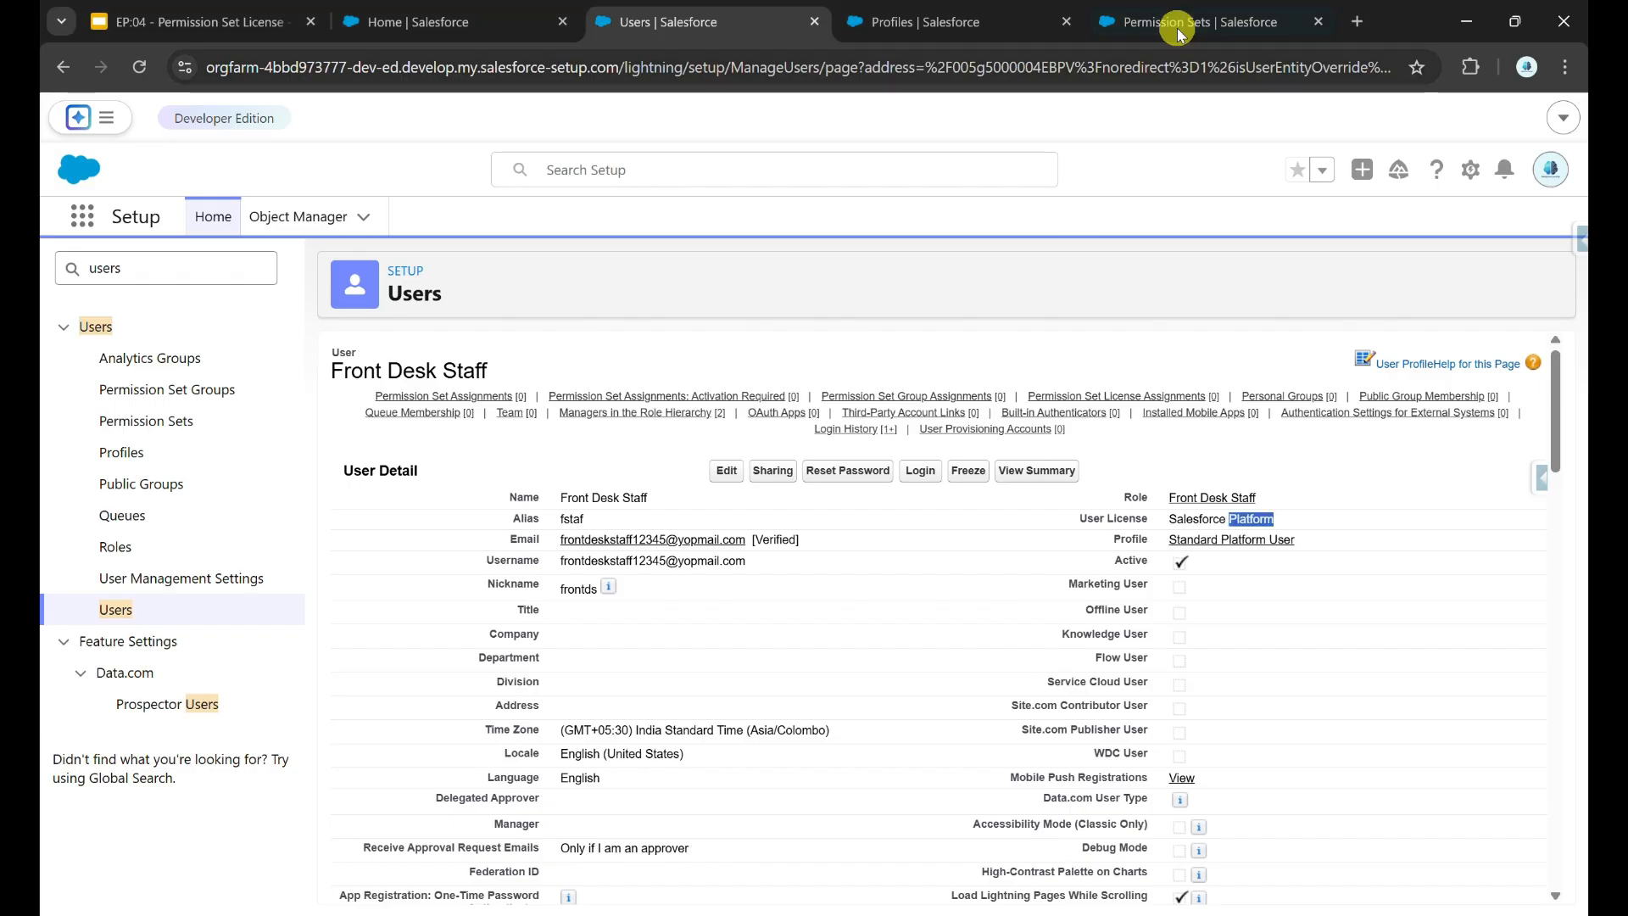
Find the Opportunities entry in the Opportunity Access permission set's object settings and examine its object permissions
{"action": "left_click", "coordinate": [1197, 18]}
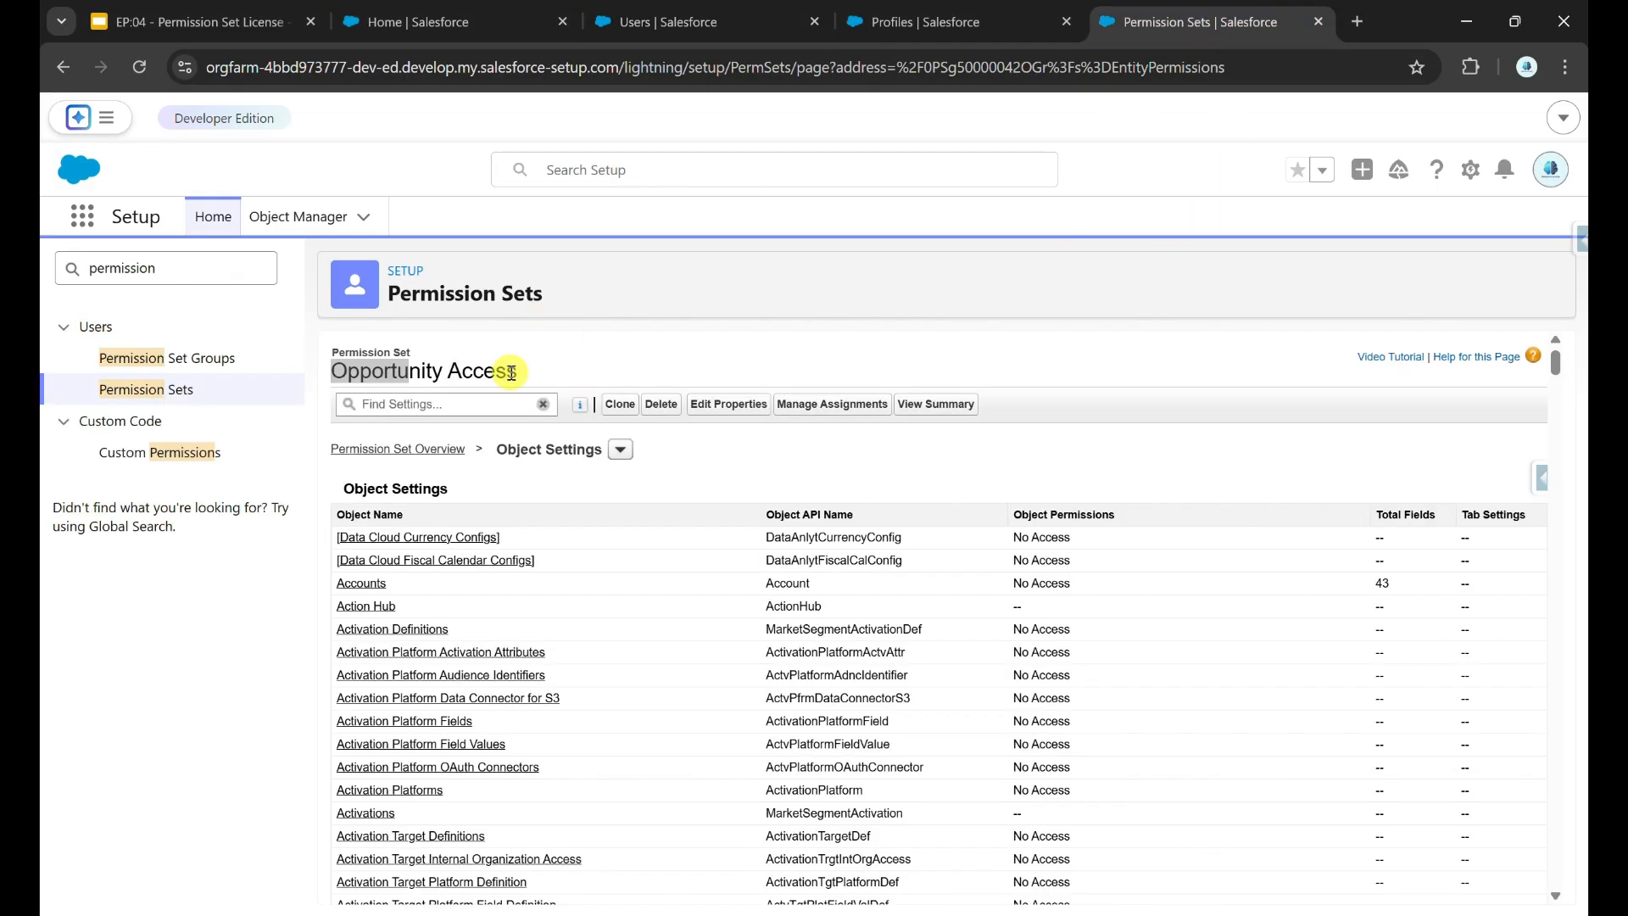
{"action": "left_click_drag", "start_coordinate": [519, 369], "coordinate": [336, 378]}
{"action": "left_click", "coordinate": [594, 335]}
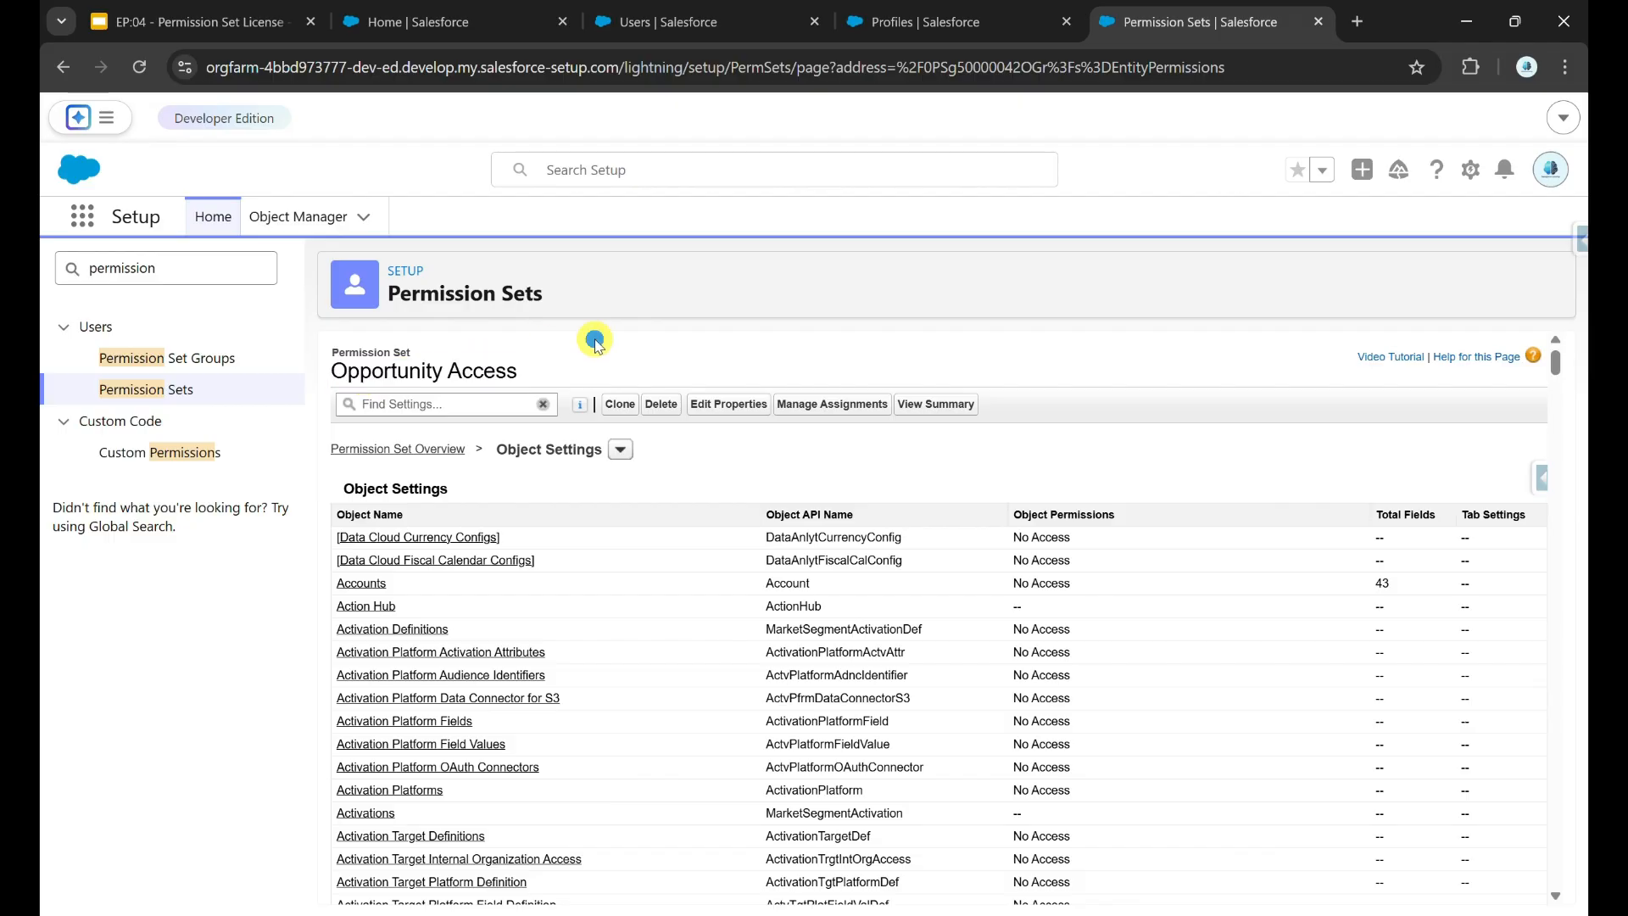
{"action": "key", "text": "ctrl+f"}
{"action": "key", "text": "Return"}
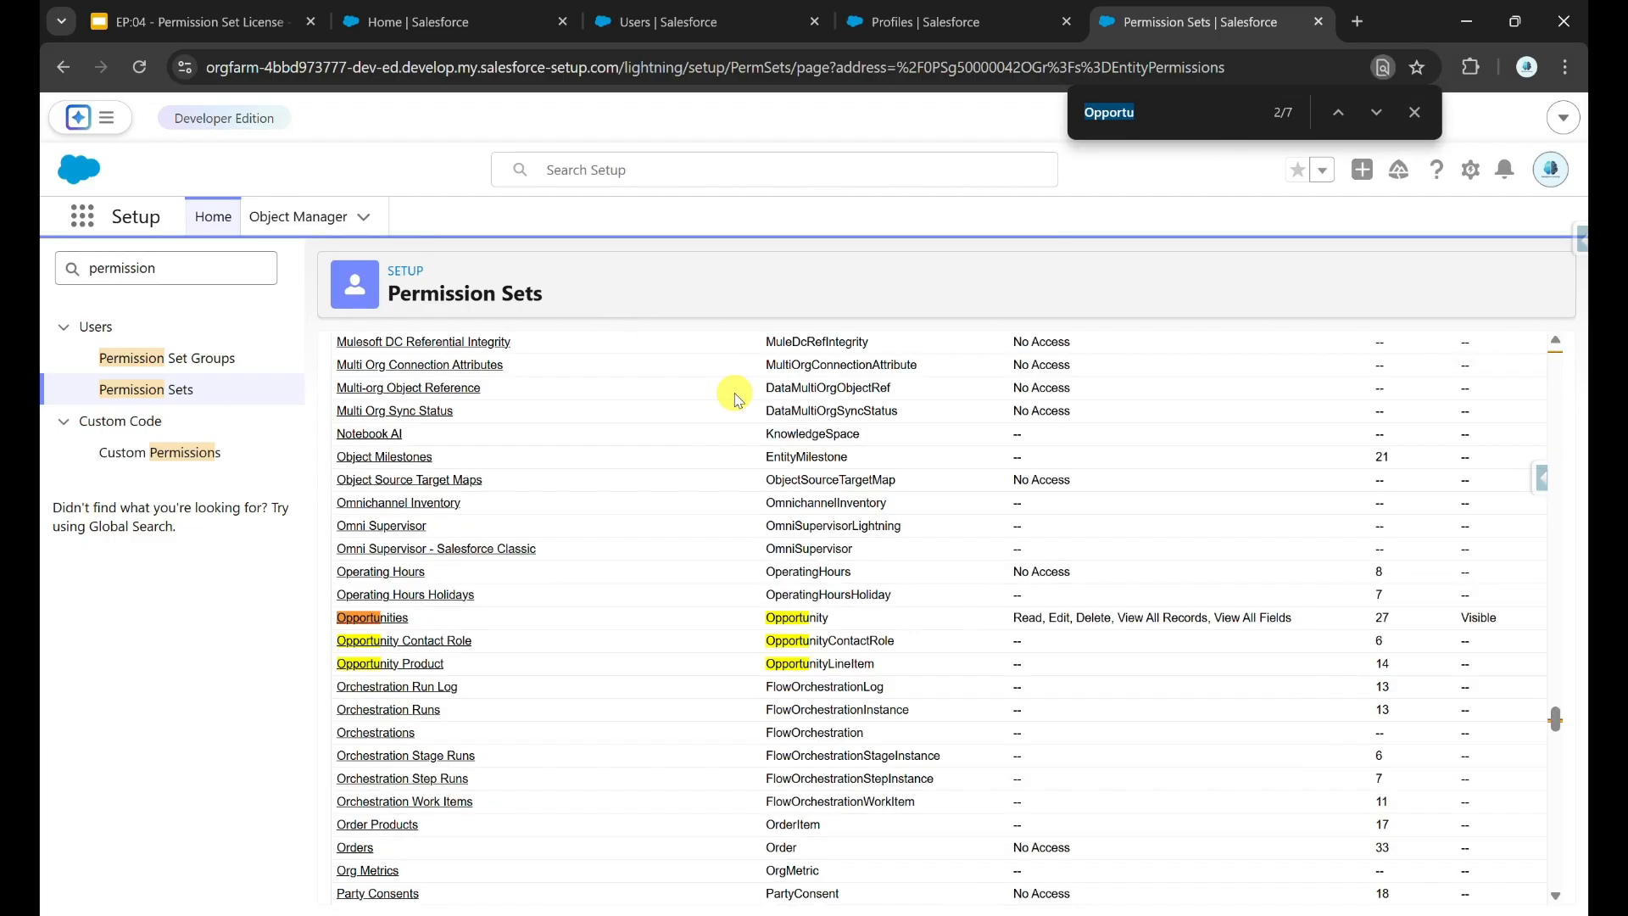
{"action": "left_click_drag", "start_coordinate": [1022, 617], "coordinate": [1056, 618]}
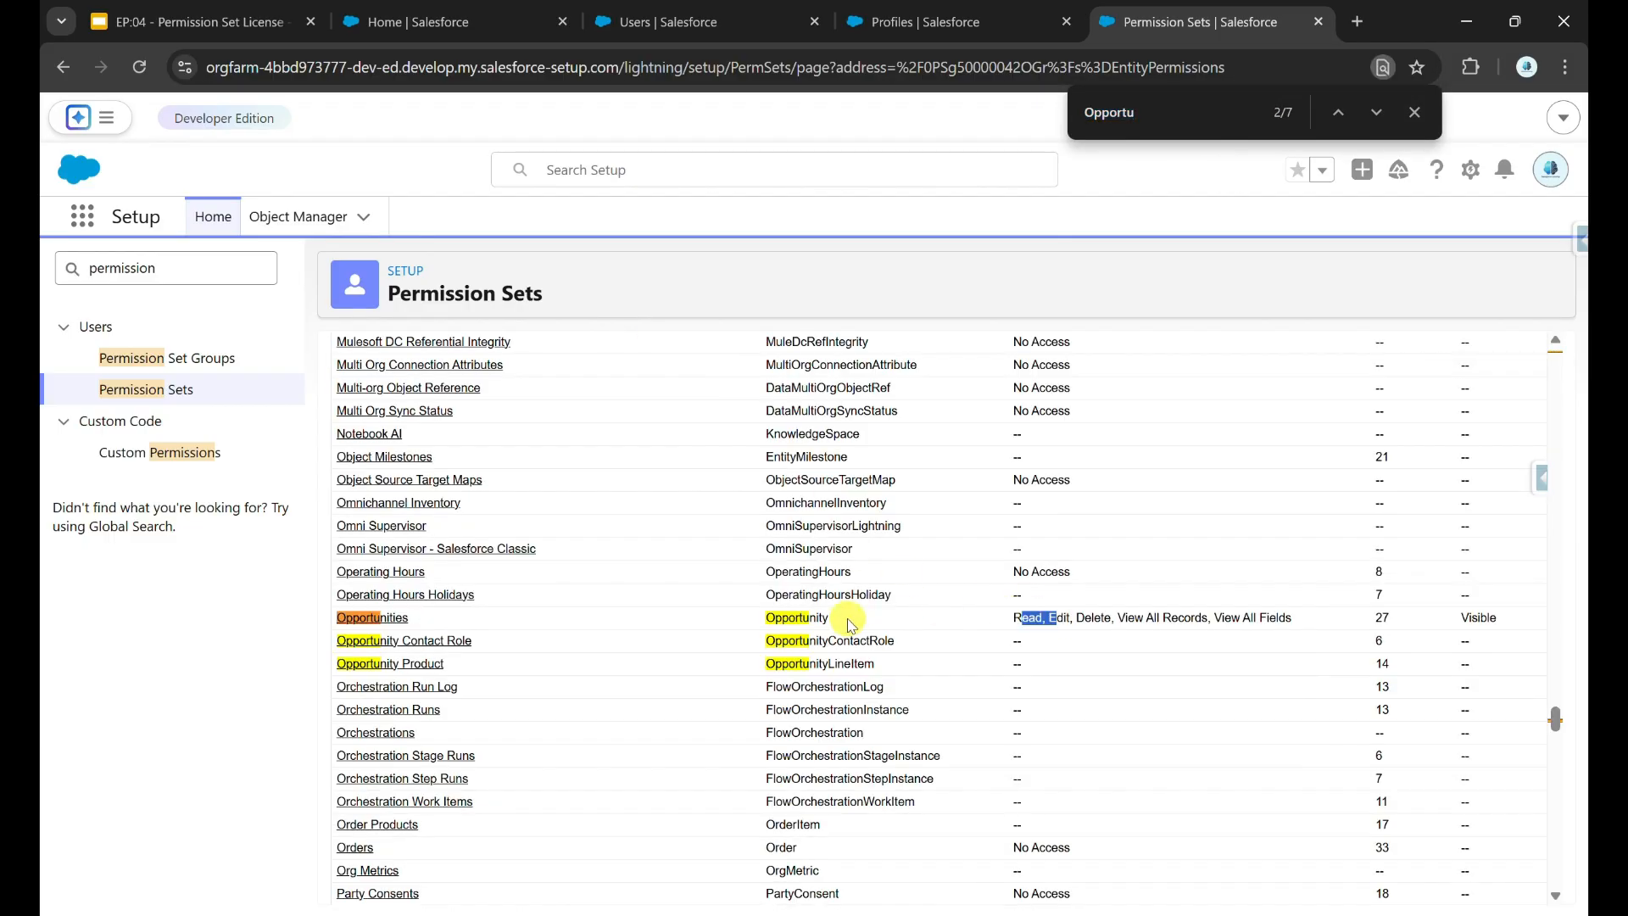
{"action": "left_click_drag", "start_coordinate": [850, 624], "coordinate": [766, 619]}
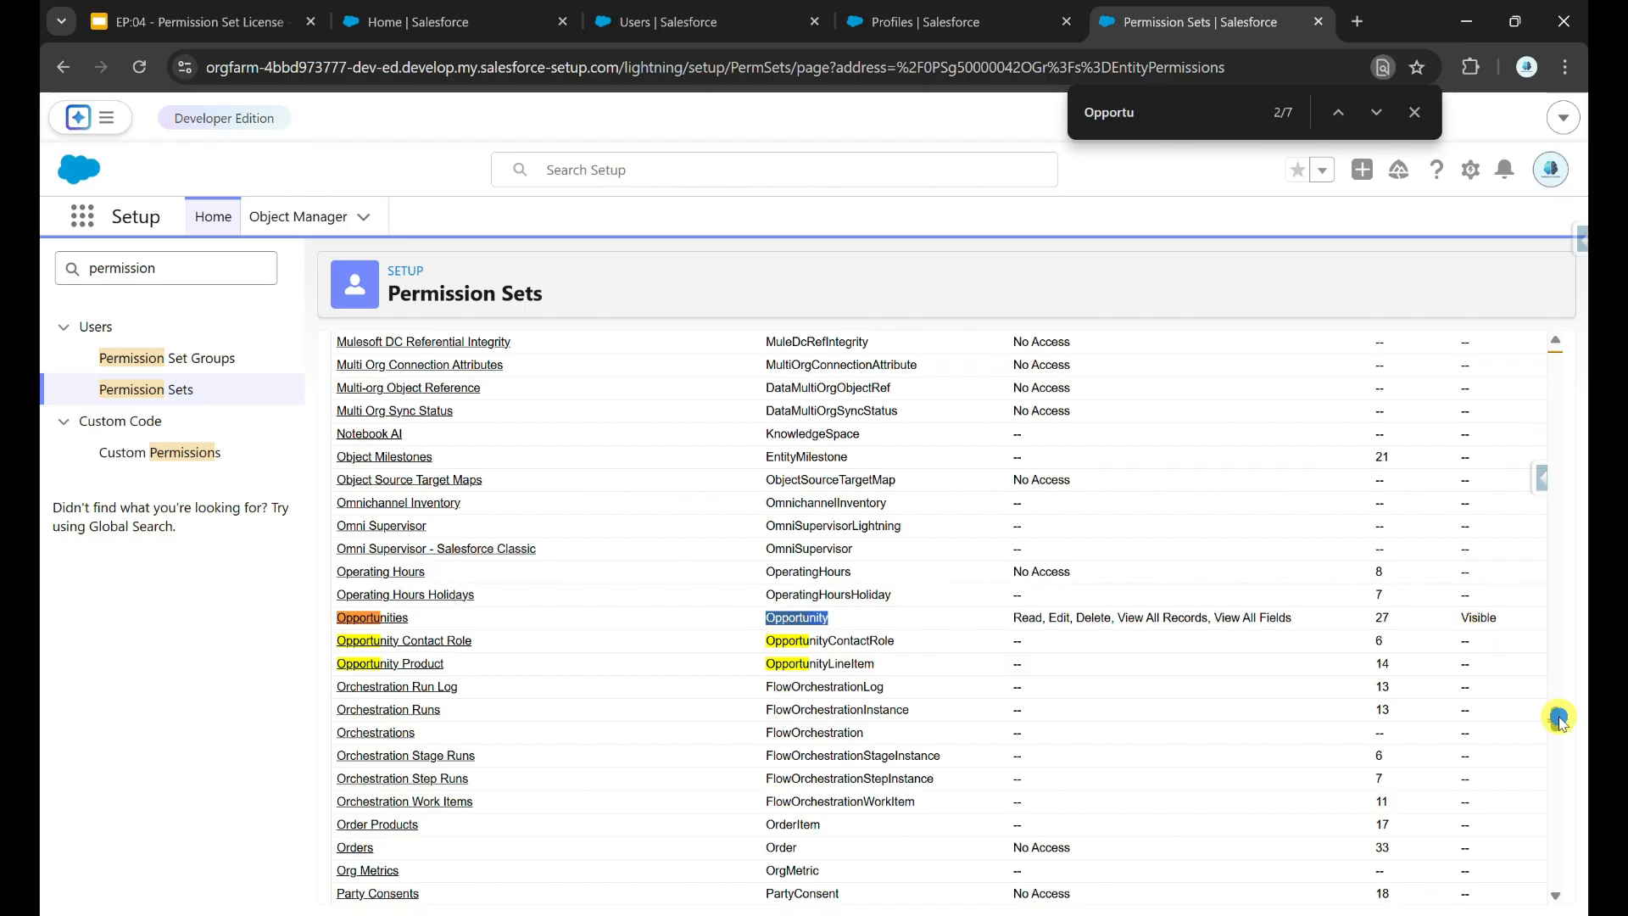
Try to assign the Opportunity Access permission set to the Front Desk Staff user
{"action": "left_click_drag", "start_coordinate": [1558, 719], "coordinate": [1552, 400]}
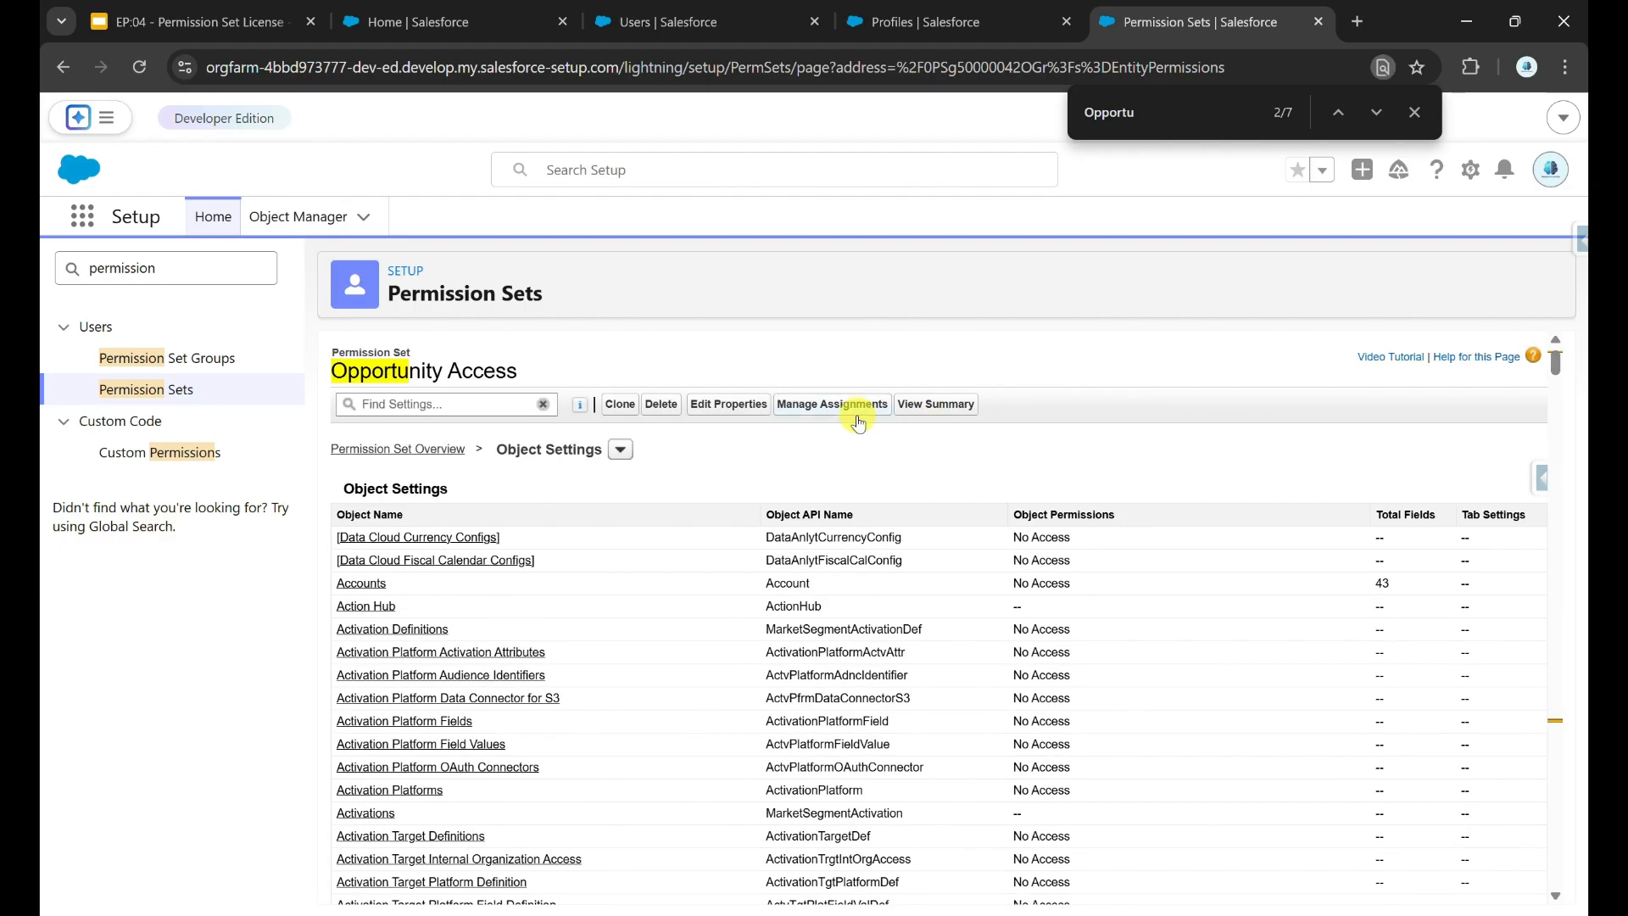
{"action": "left_click", "coordinate": [858, 422]}
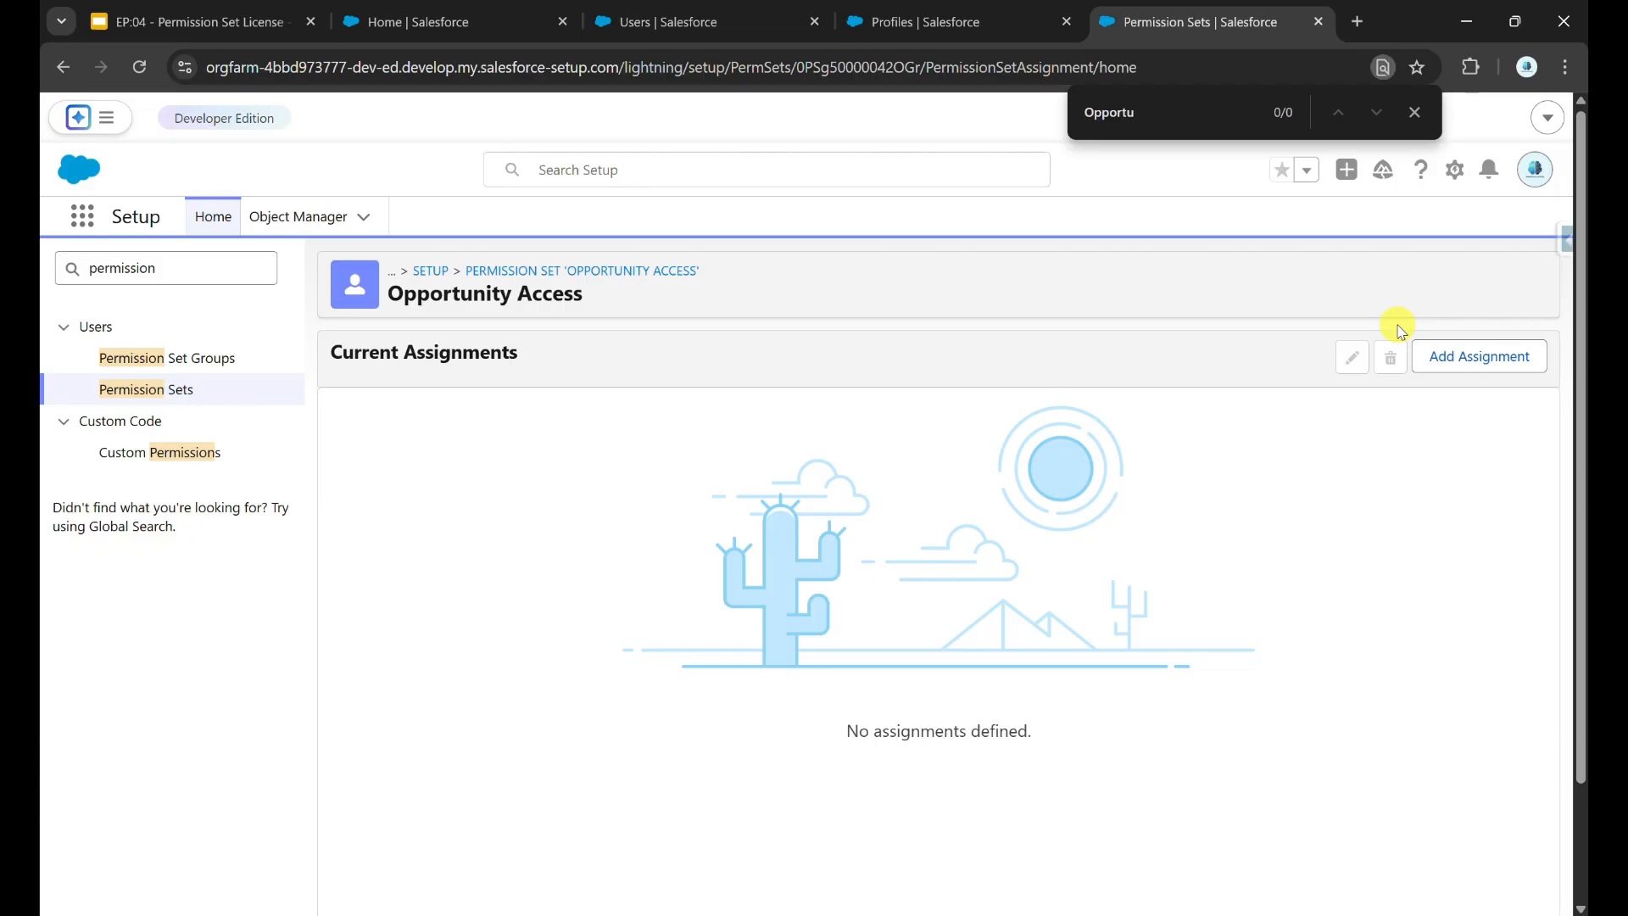
{"action": "left_click", "coordinate": [1494, 359]}
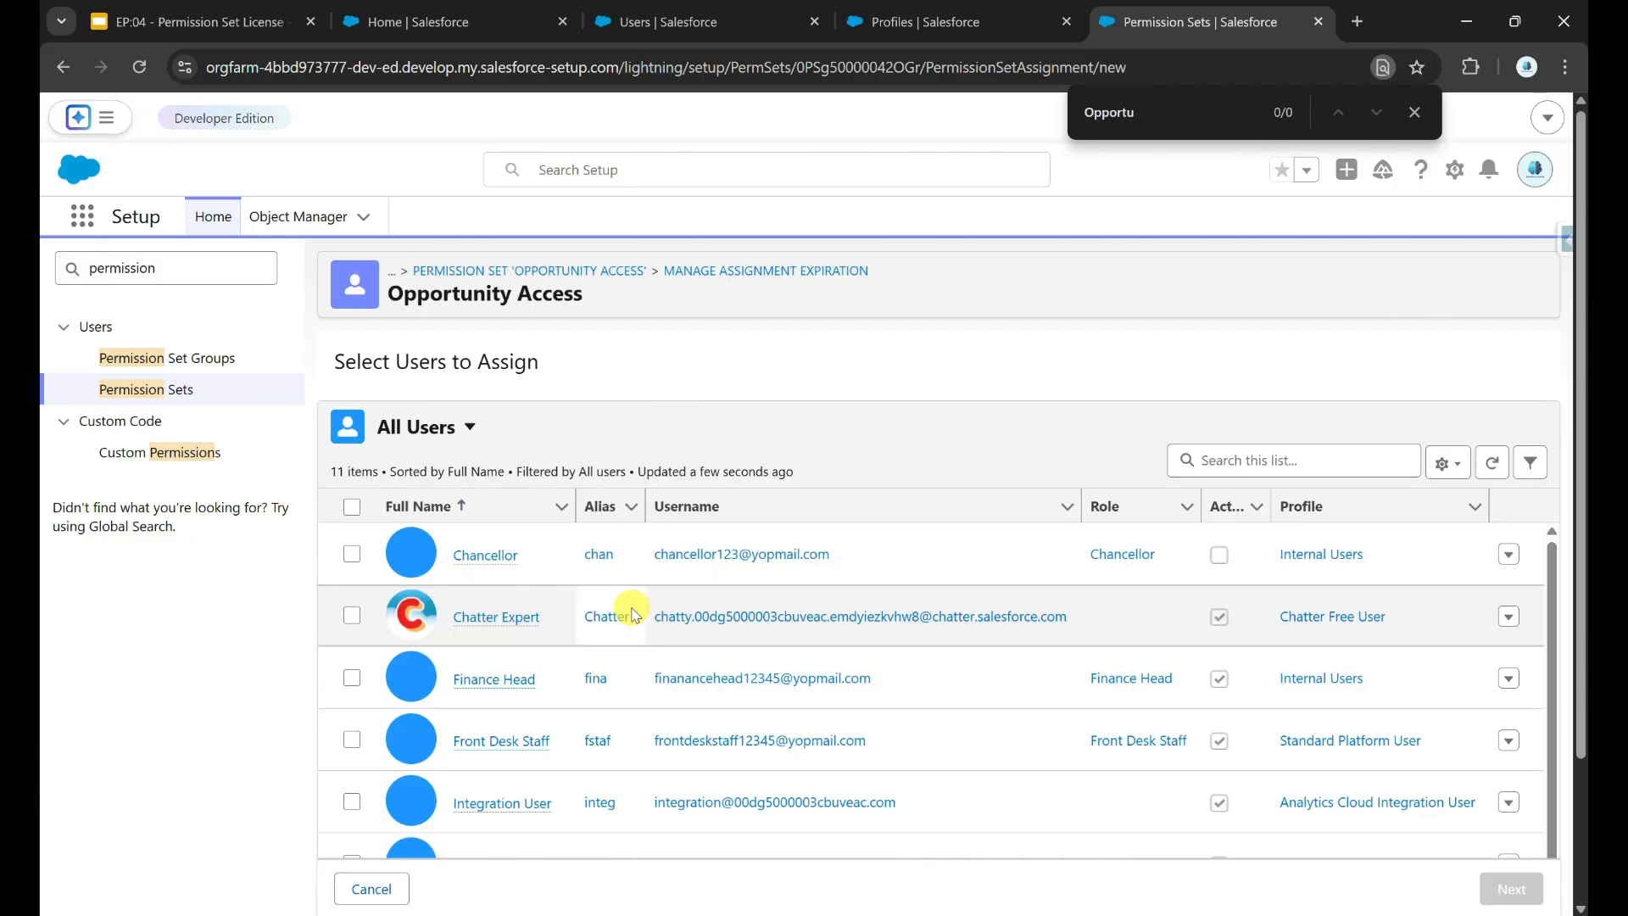
{"action": "scroll", "coordinate": [593, 669], "scroll_direction": "down", "scroll_amount": 1}
{"action": "left_click", "coordinate": [352, 673]}
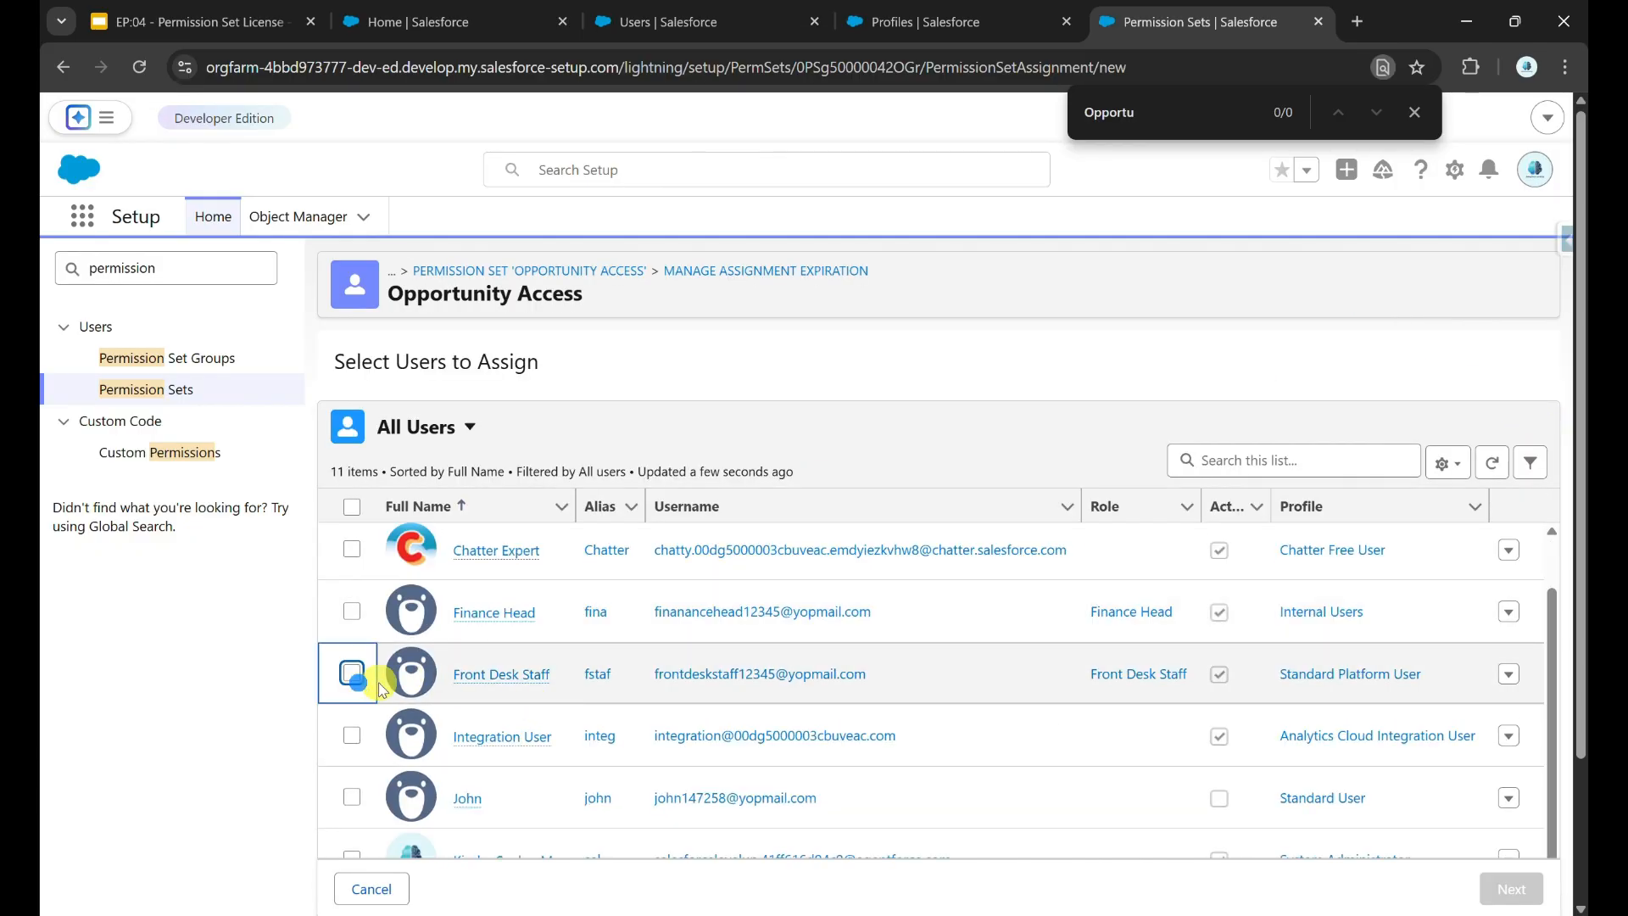
{"action": "left_click", "coordinate": [350, 672]}
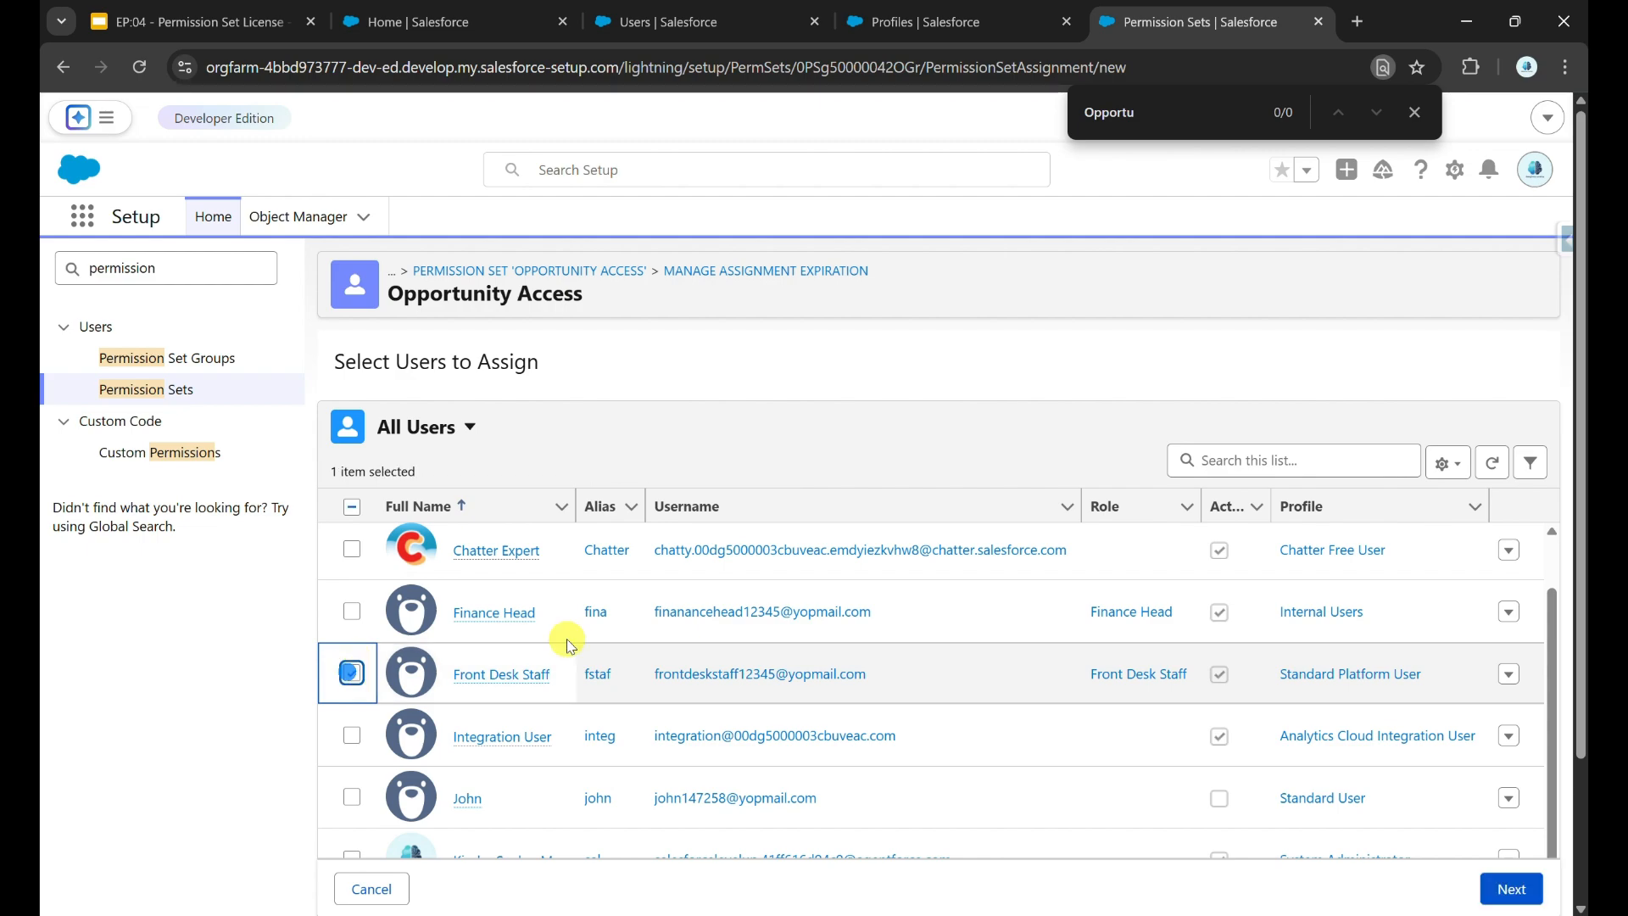
{"action": "left_click", "coordinate": [1512, 889]}
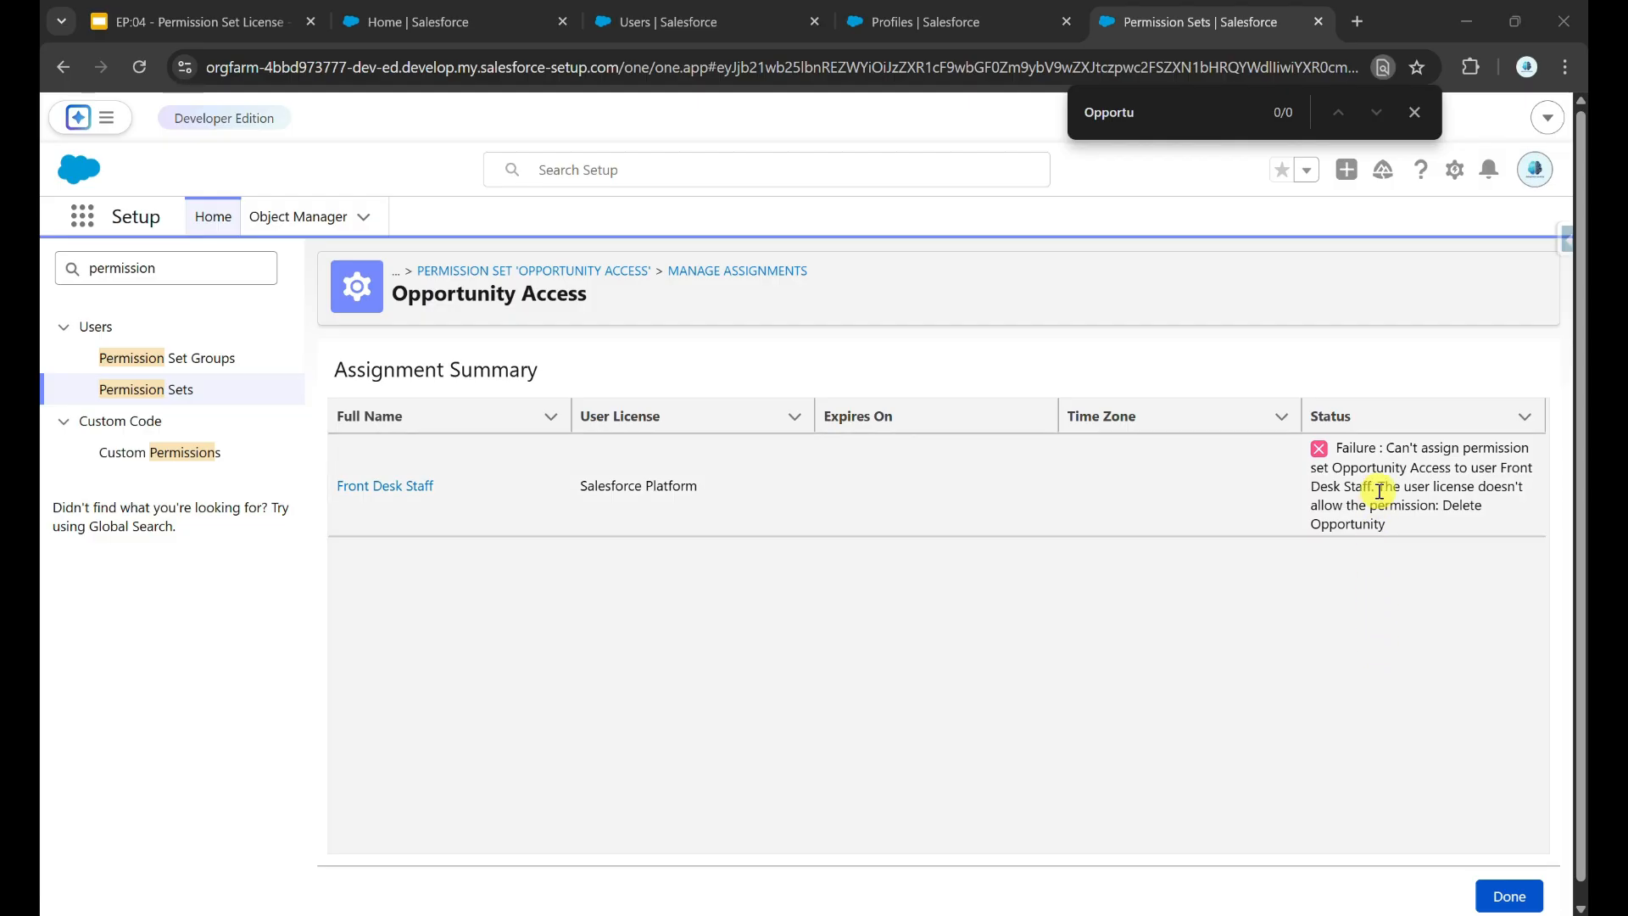
Read the assignment status message, compare it with the Front Desk Staff user's license, and review the Permission Set License slide
{"action": "left_click_drag", "start_coordinate": [1380, 490], "coordinate": [1507, 492]}
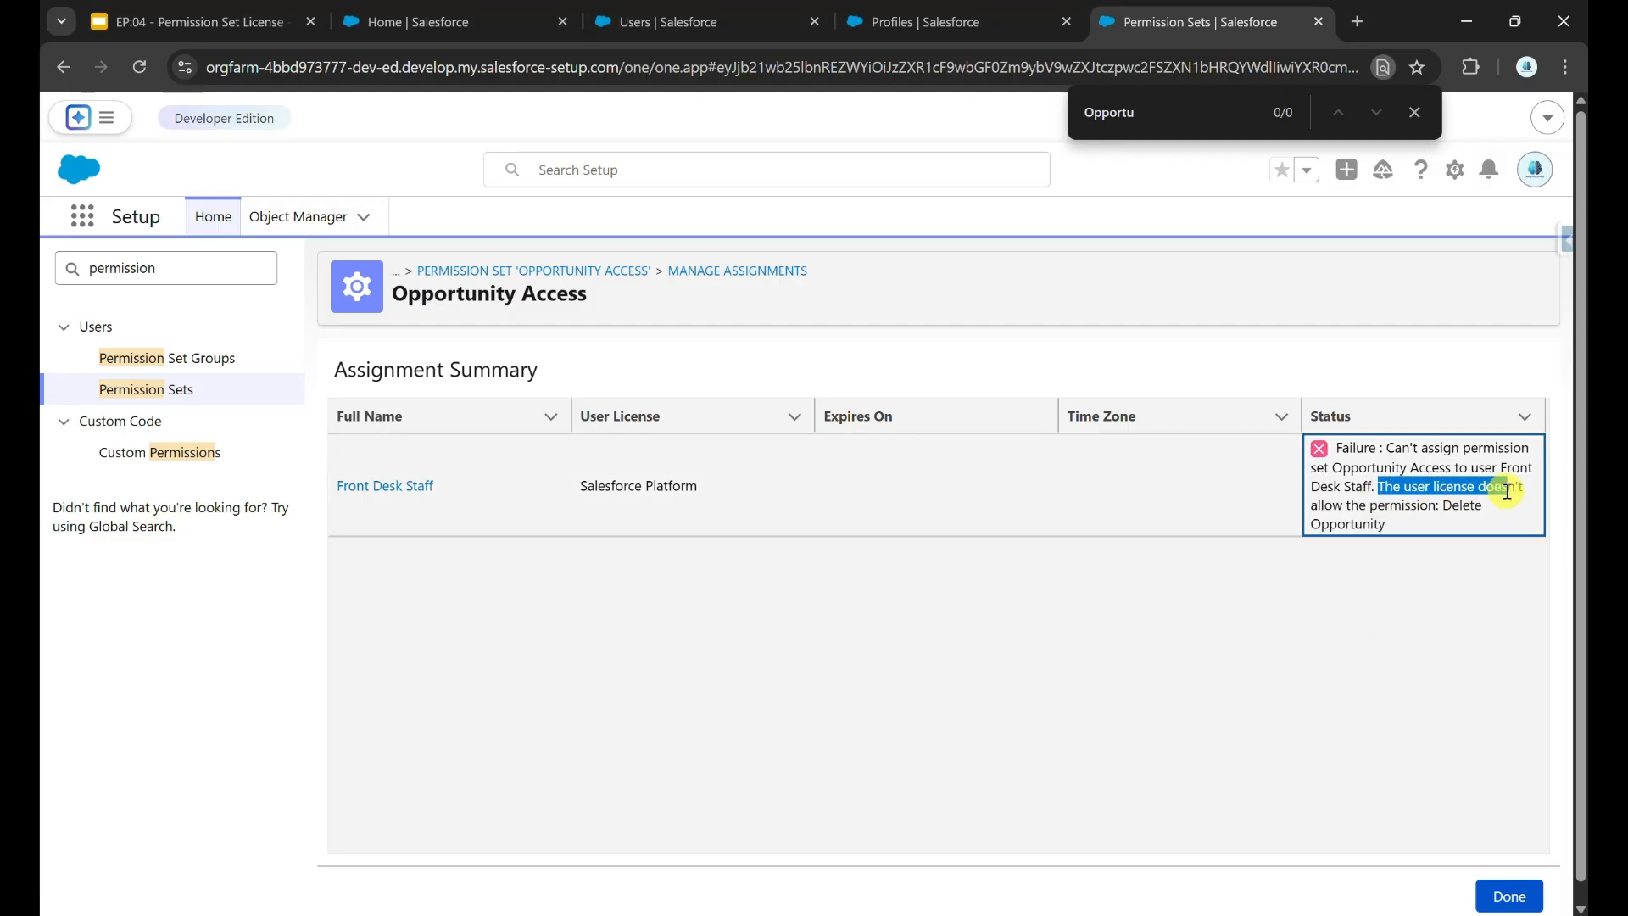
{"action": "left_click", "coordinate": [632, 34]}
{"action": "double_click", "coordinate": [1250, 519]}
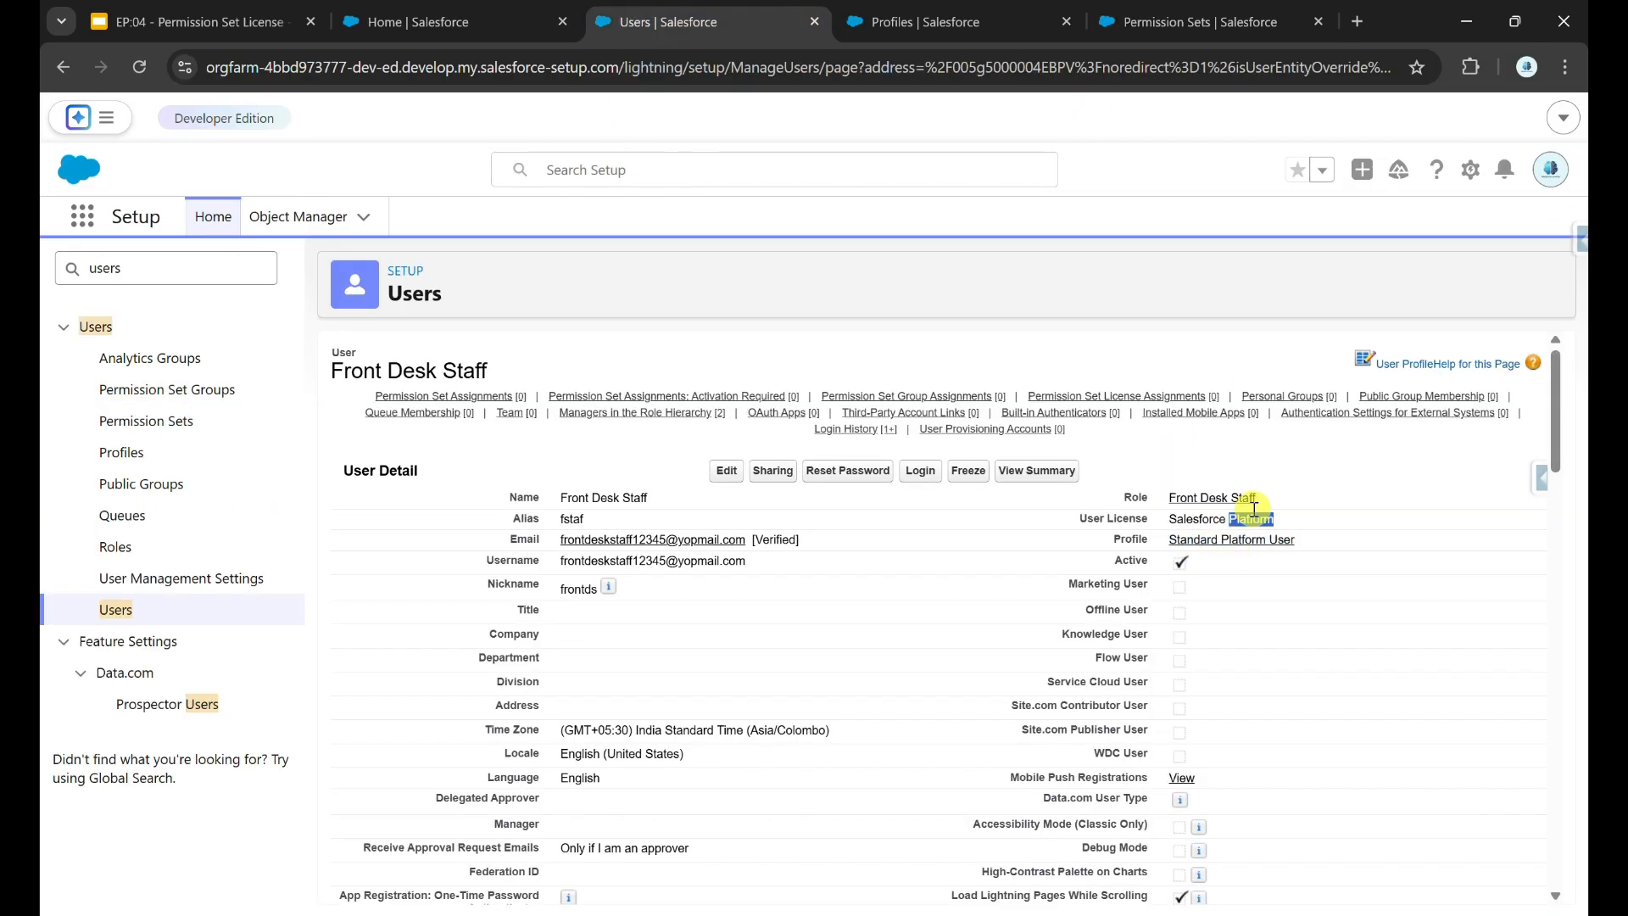
{"action": "left_click", "coordinate": [1161, 7]}
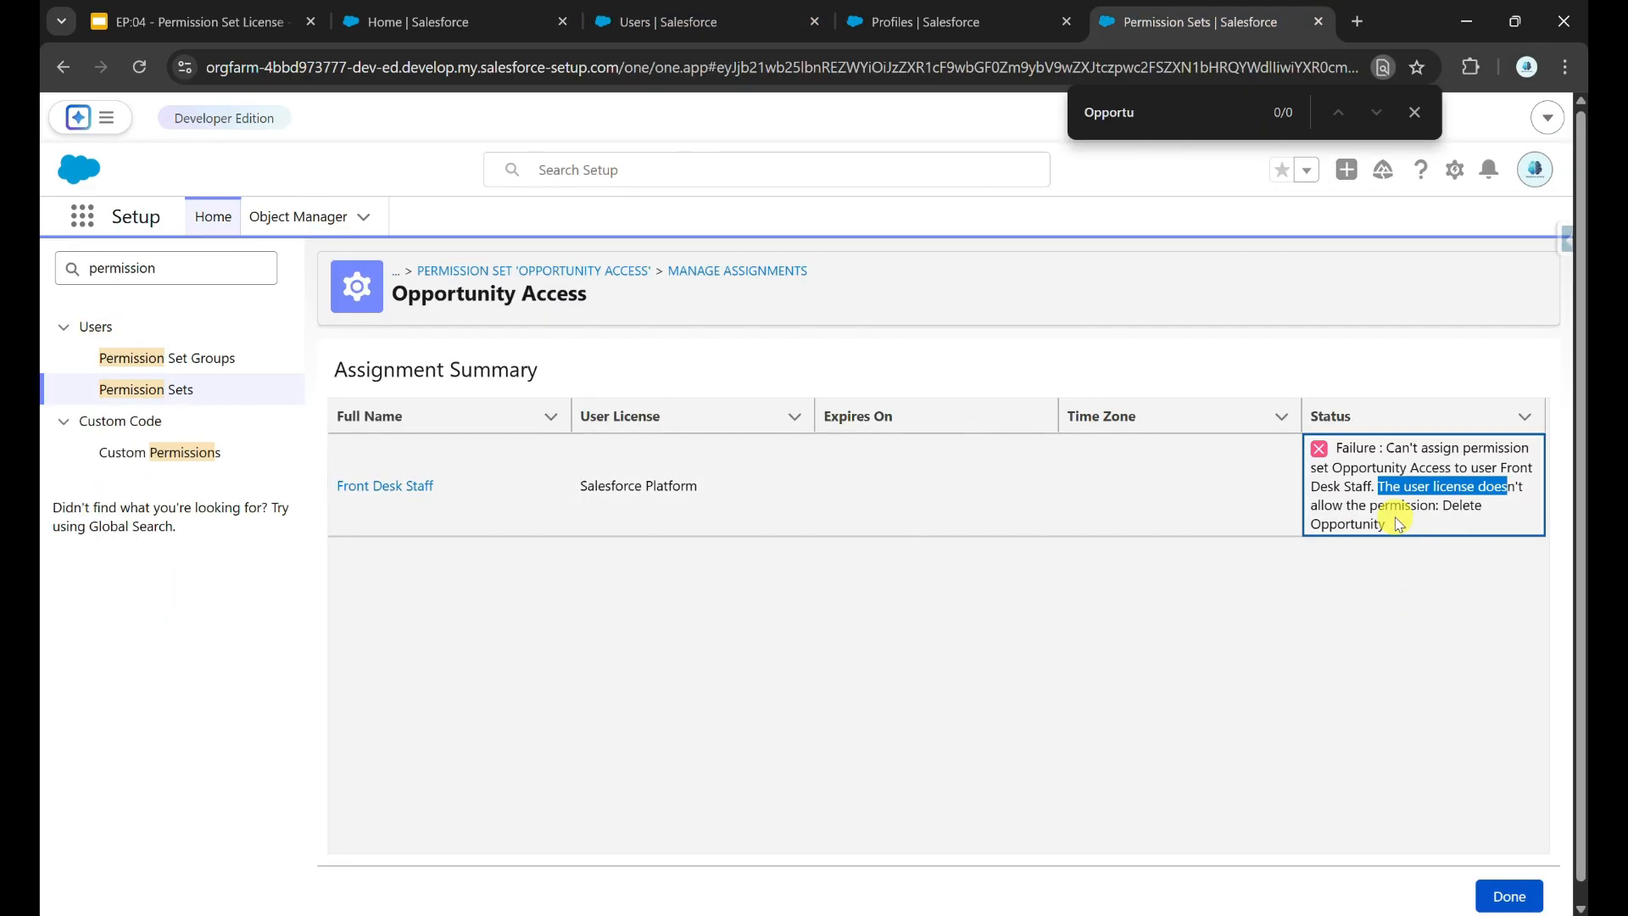
{"action": "left_click", "coordinate": [1395, 519]}
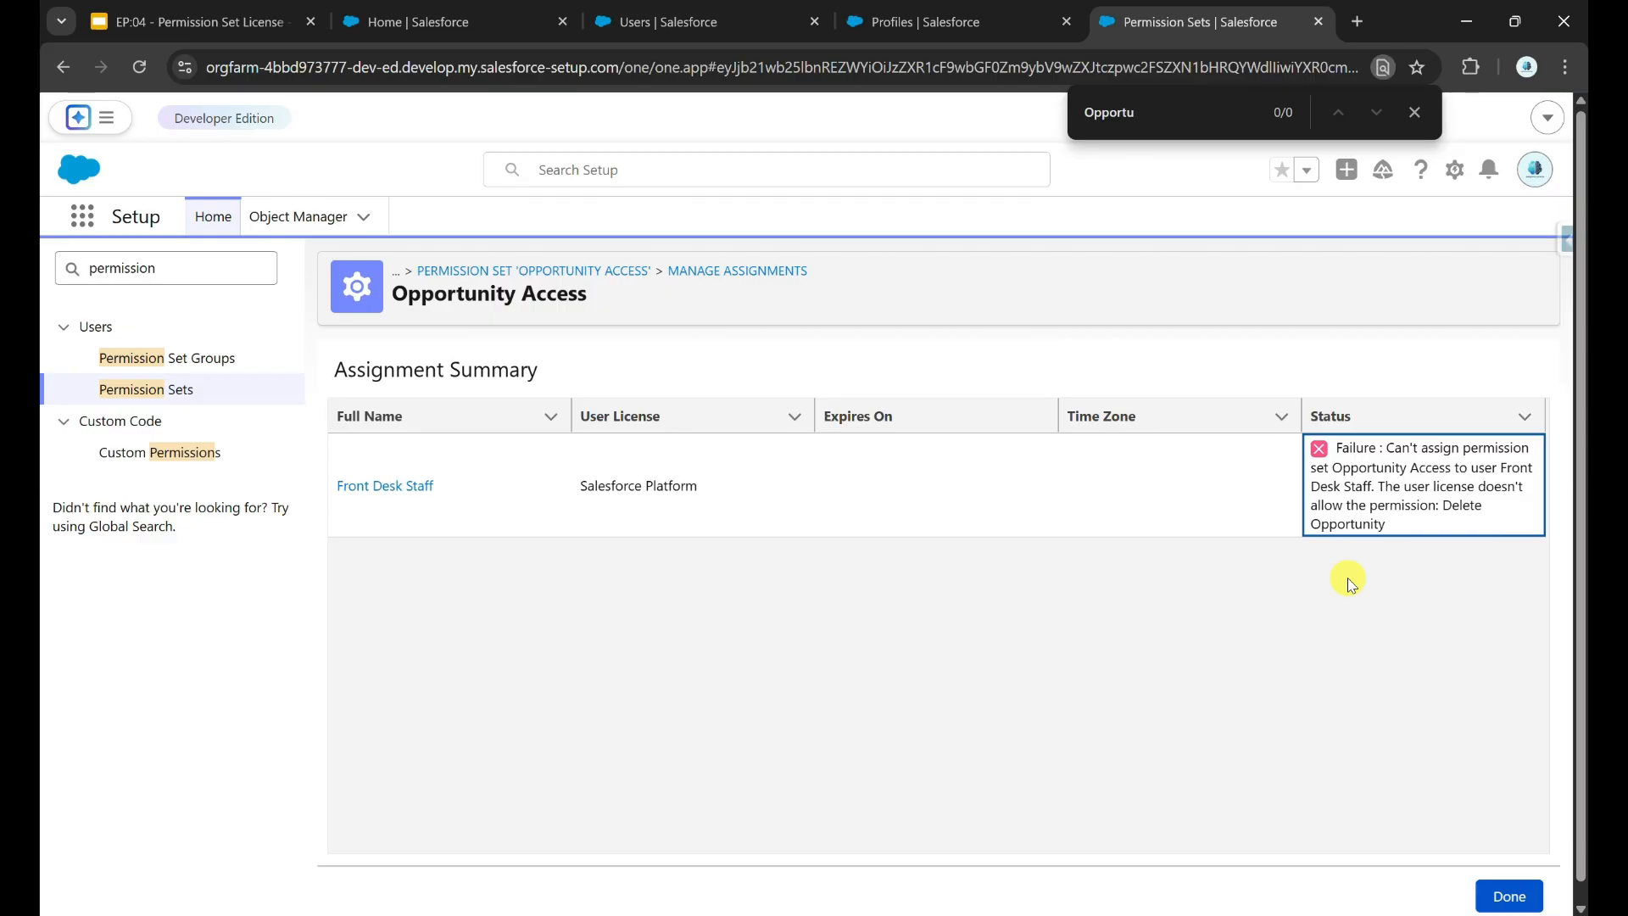
{"action": "left_click", "coordinate": [1480, 513]}
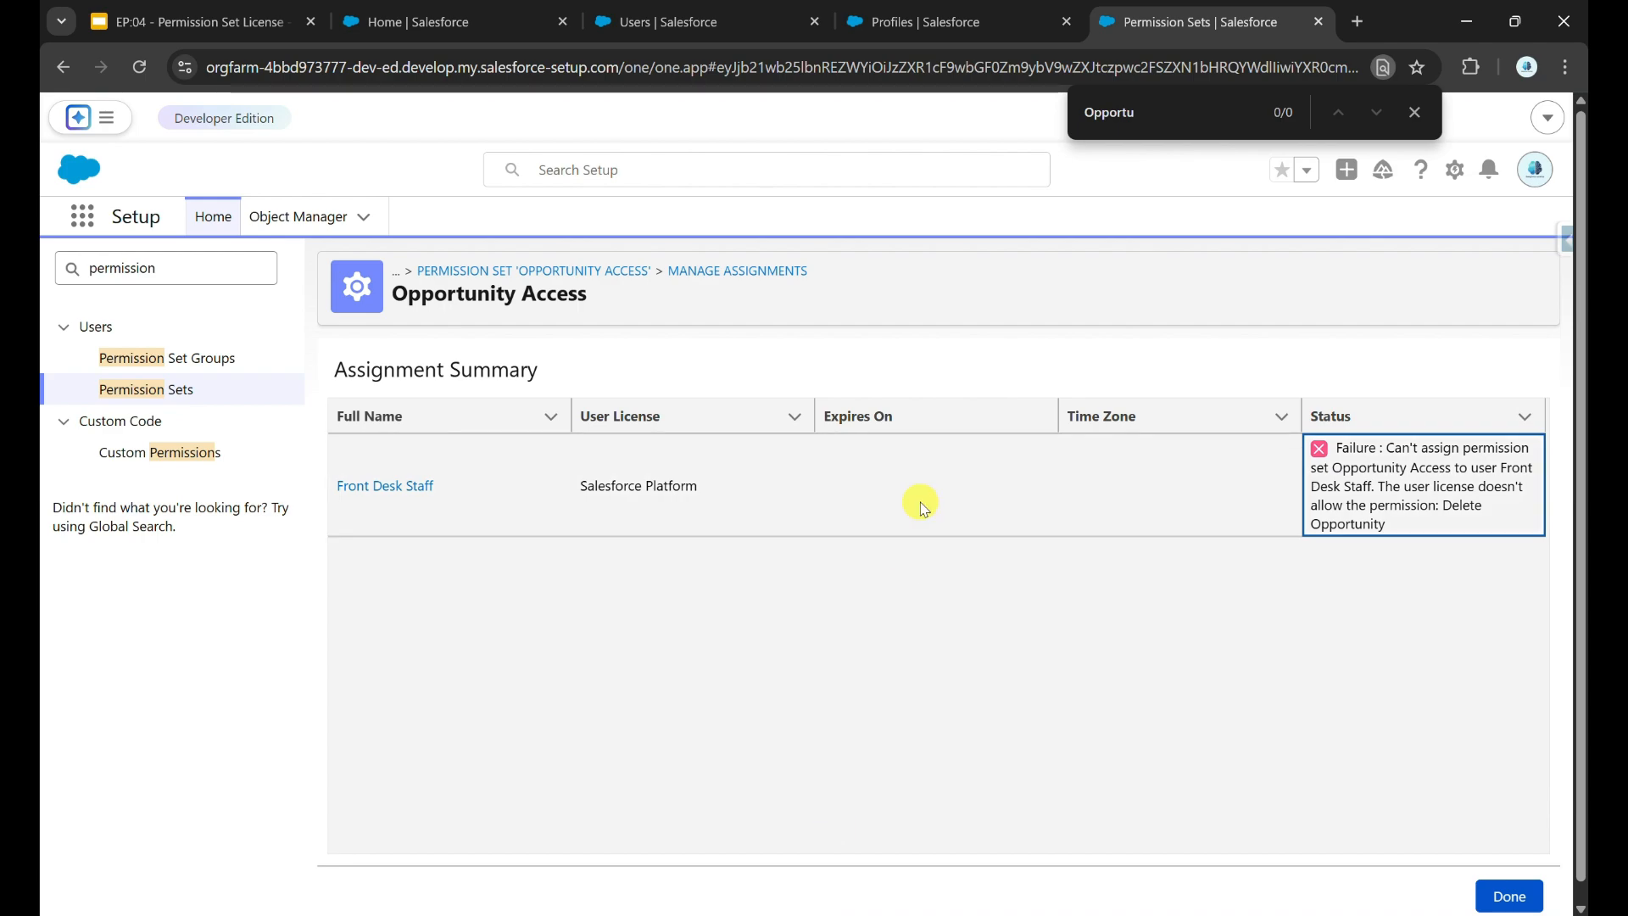
{"action": "left_click", "coordinate": [207, 18]}
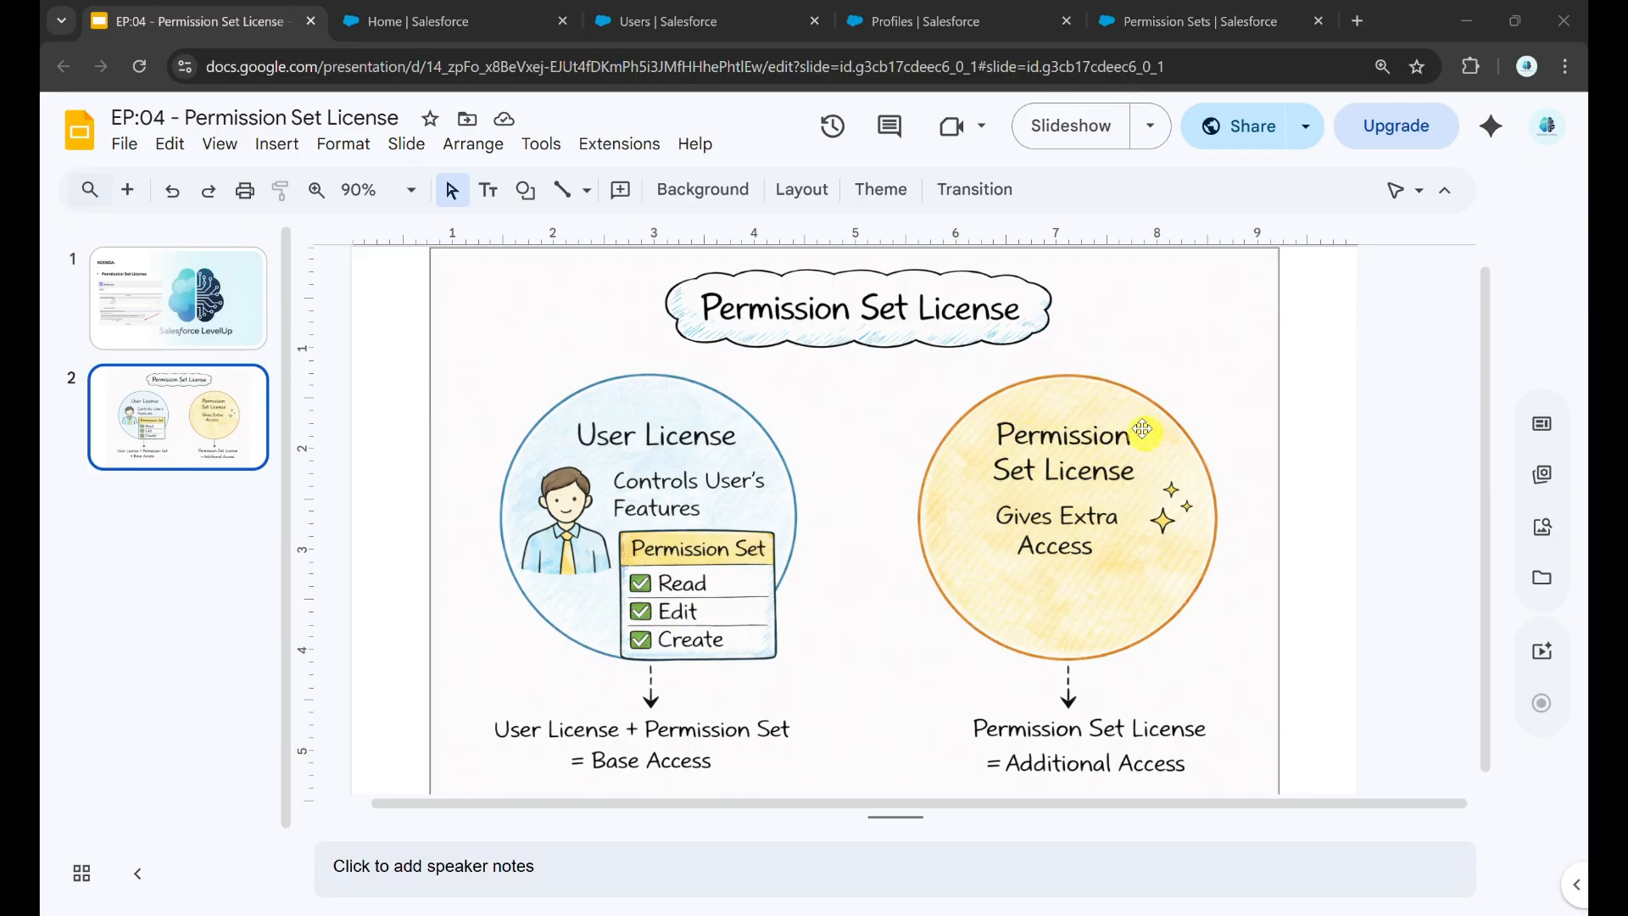
Open the Front Desk Staff user's permission set license assignments for editing
{"action": "left_click", "coordinate": [651, 32]}
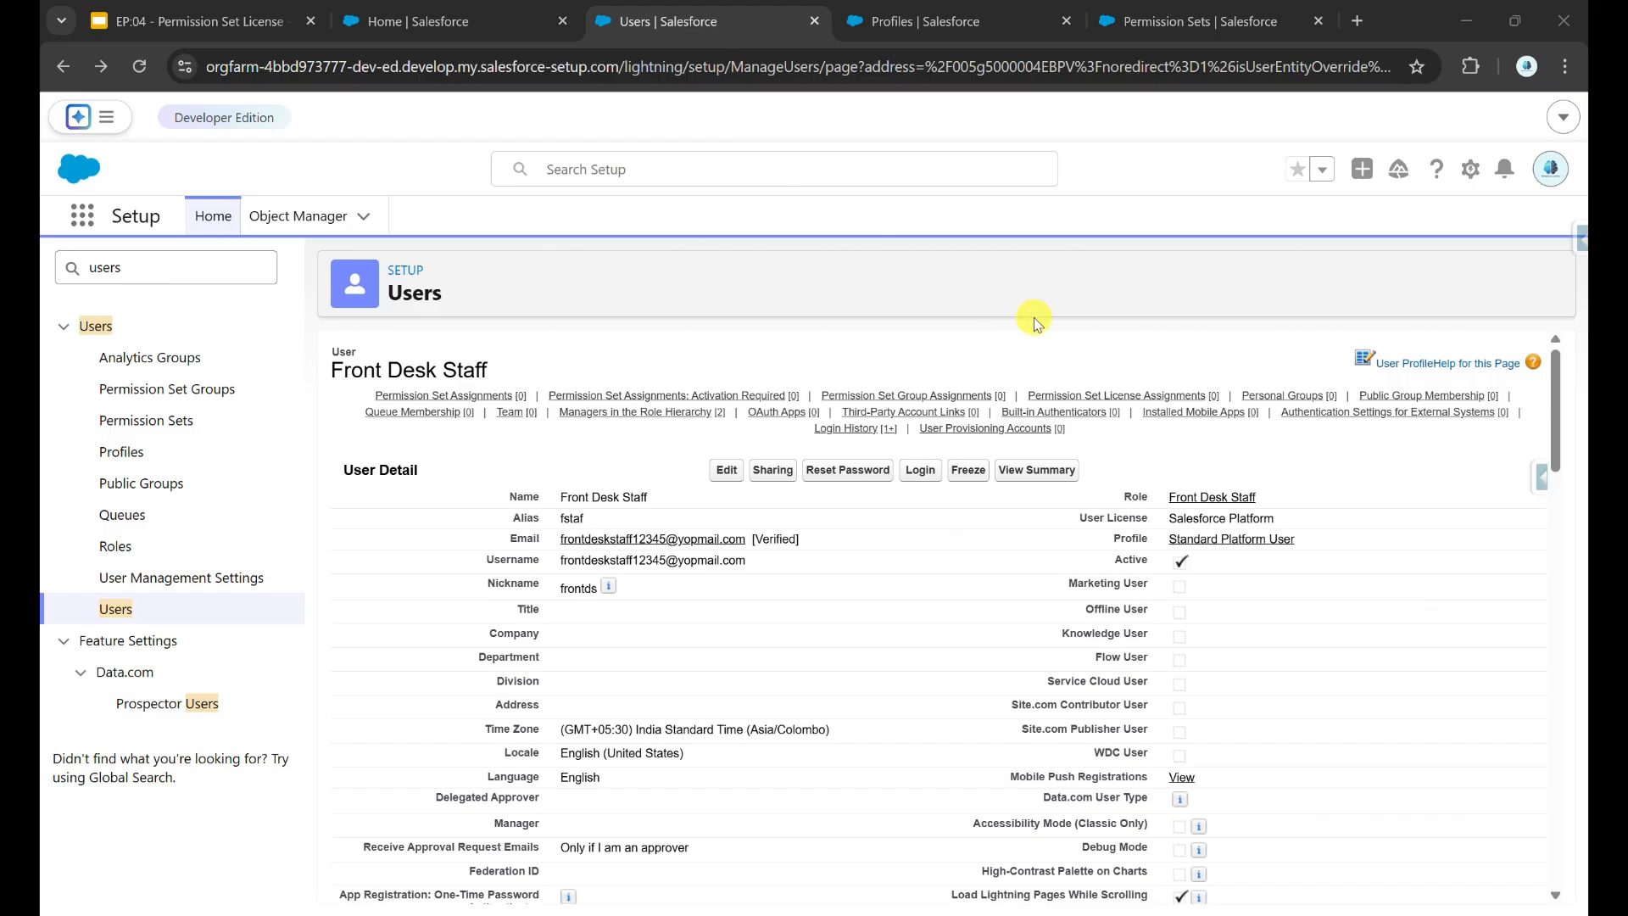
{"action": "mouse_move", "coordinate": [1075, 405]}
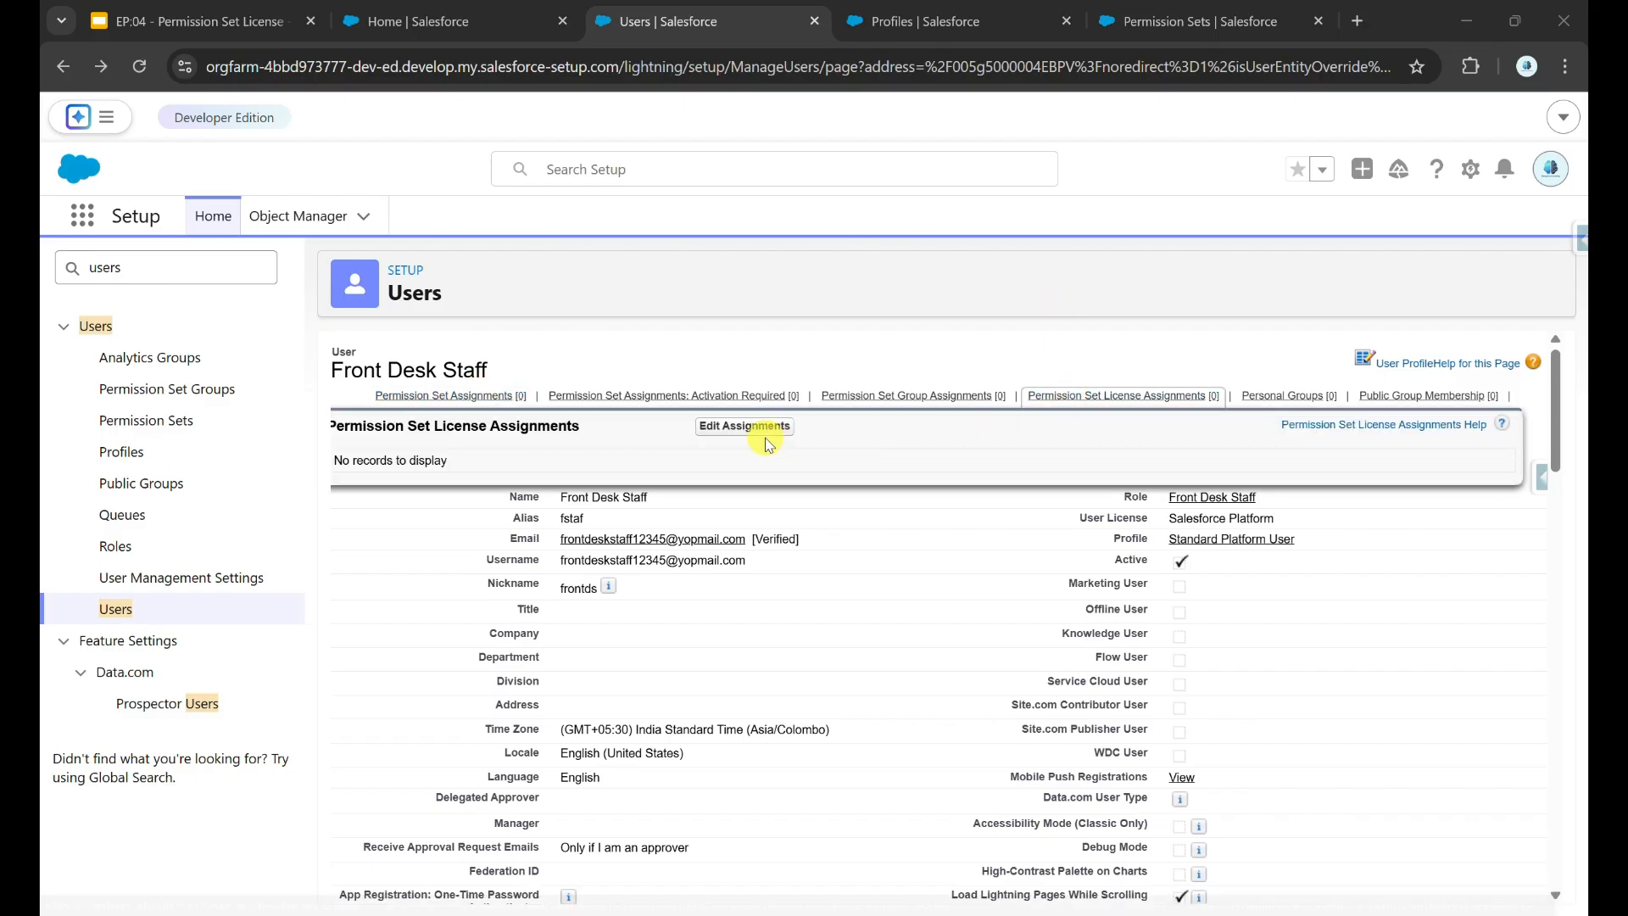
{"action": "left_click", "coordinate": [769, 427]}
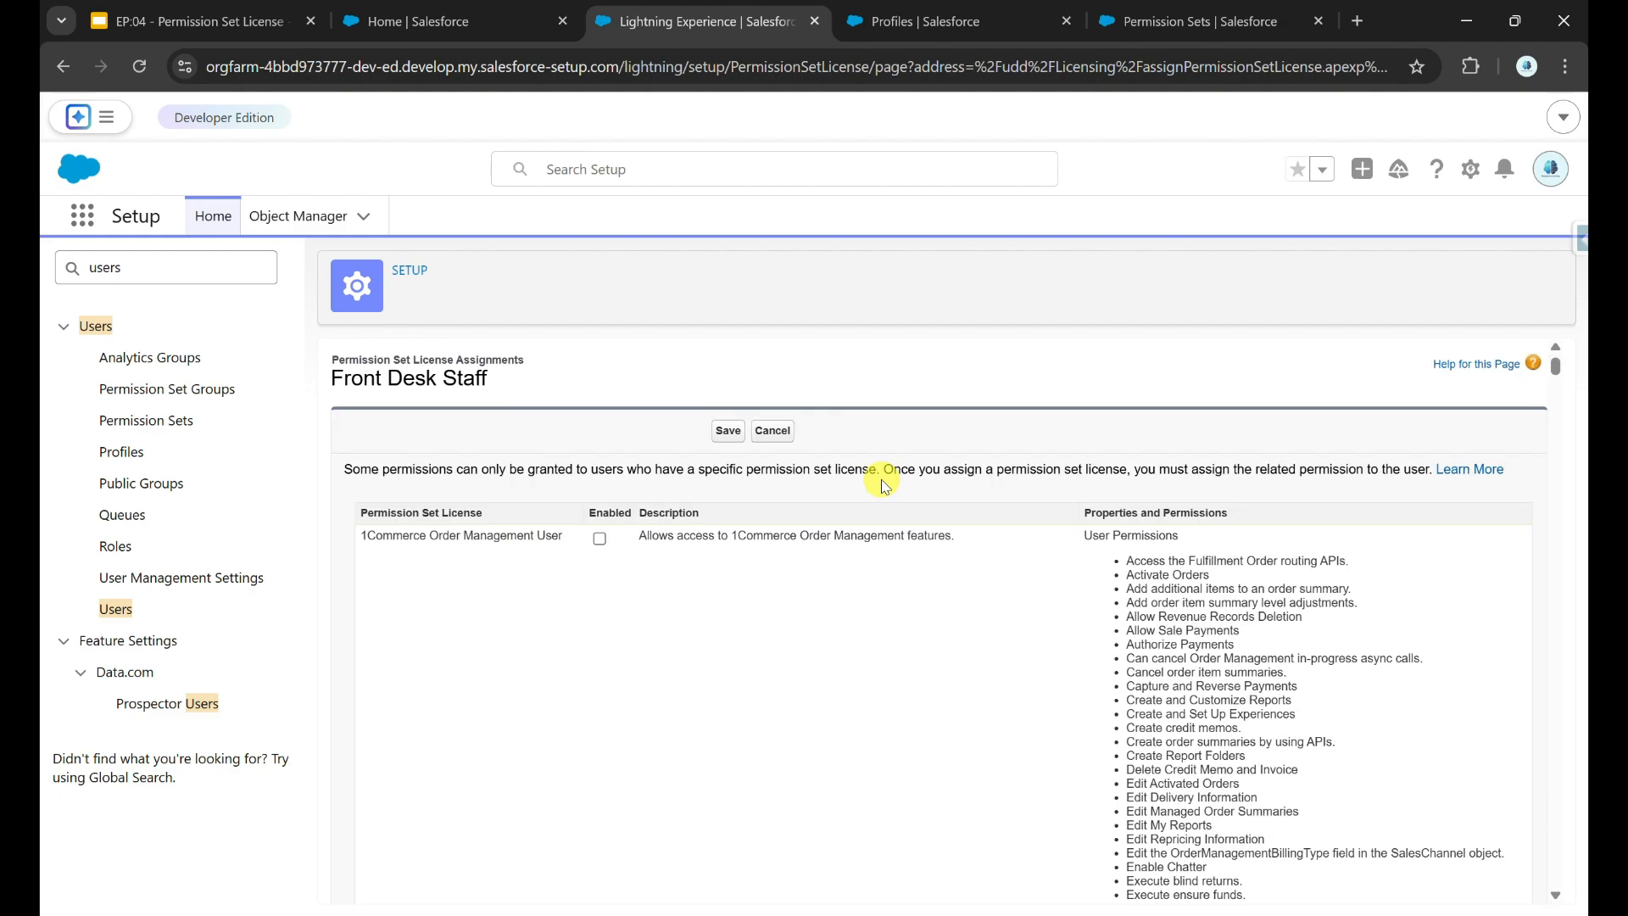
Find the Field Service Standard permission set license on the page and examine its object permissions for Opportunities
{"action": "key", "text": "ctrl+f"}
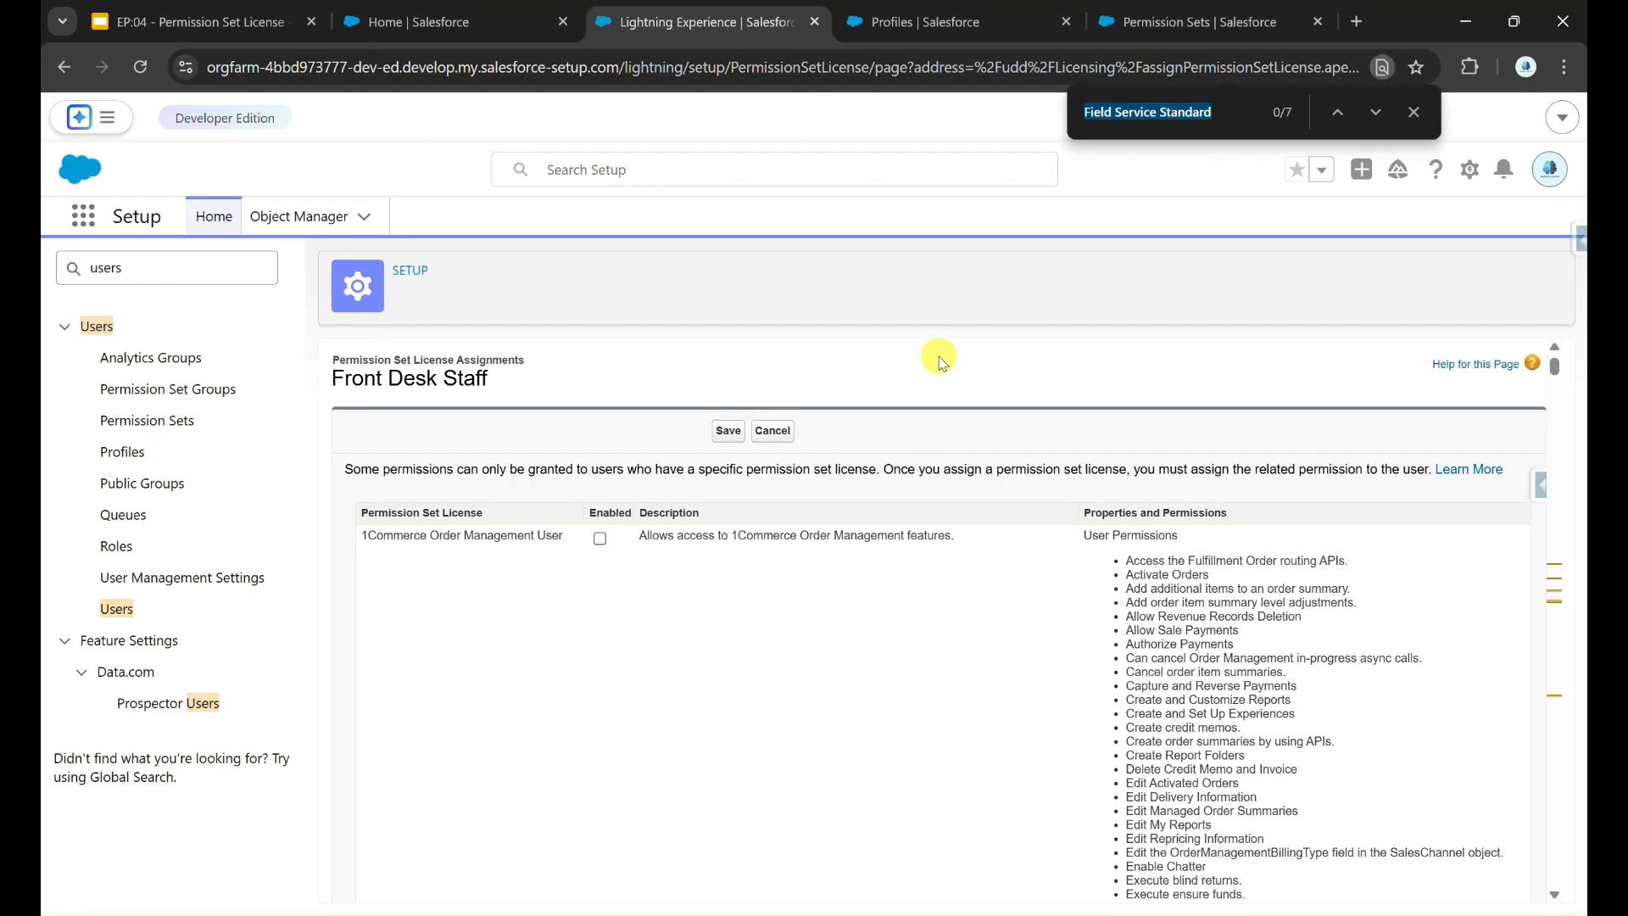
{"action": "key", "text": "Return"}
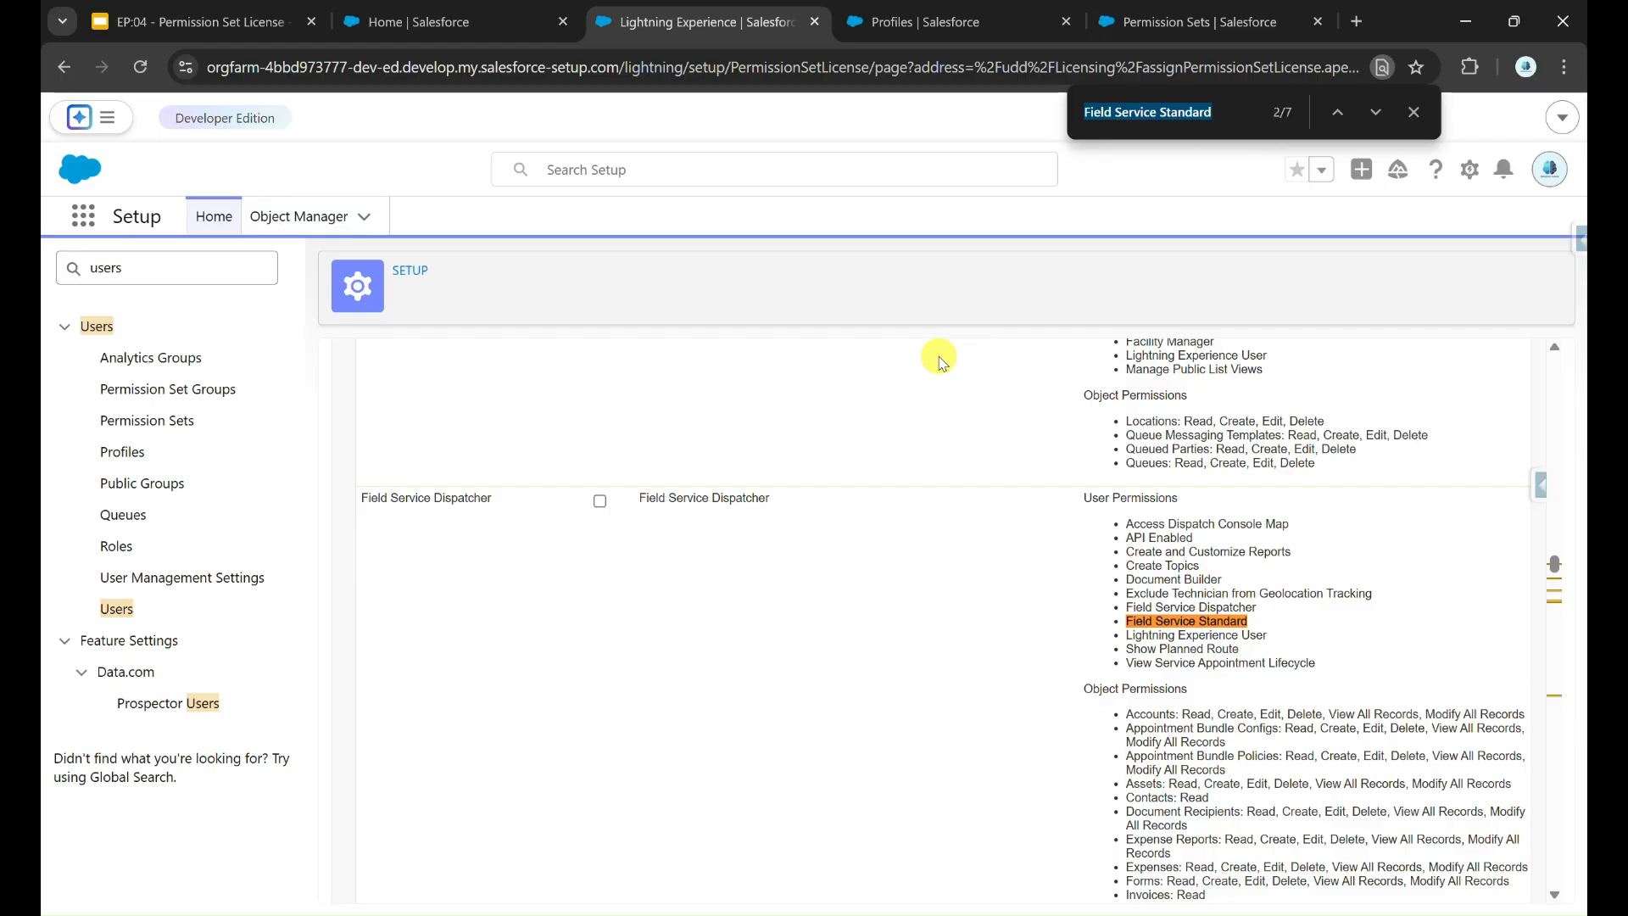
{"action": "key", "text": "Return"}
{"action": "key", "text": "Return"}
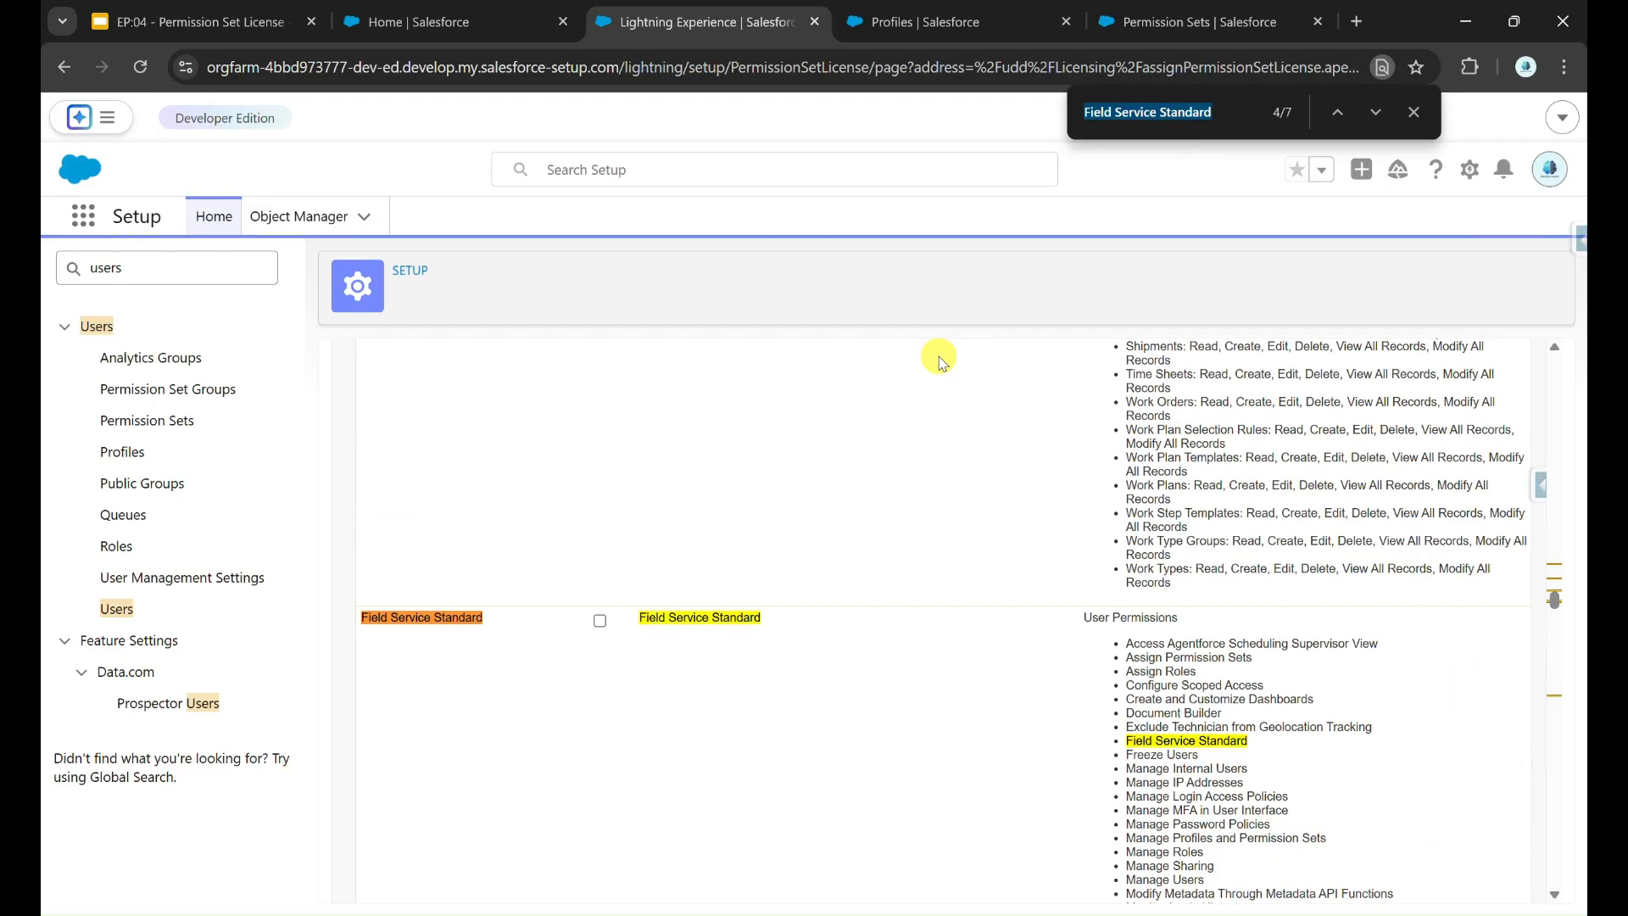
{"action": "scroll", "coordinate": [940, 363], "scroll_direction": "down", "scroll_amount": 4}
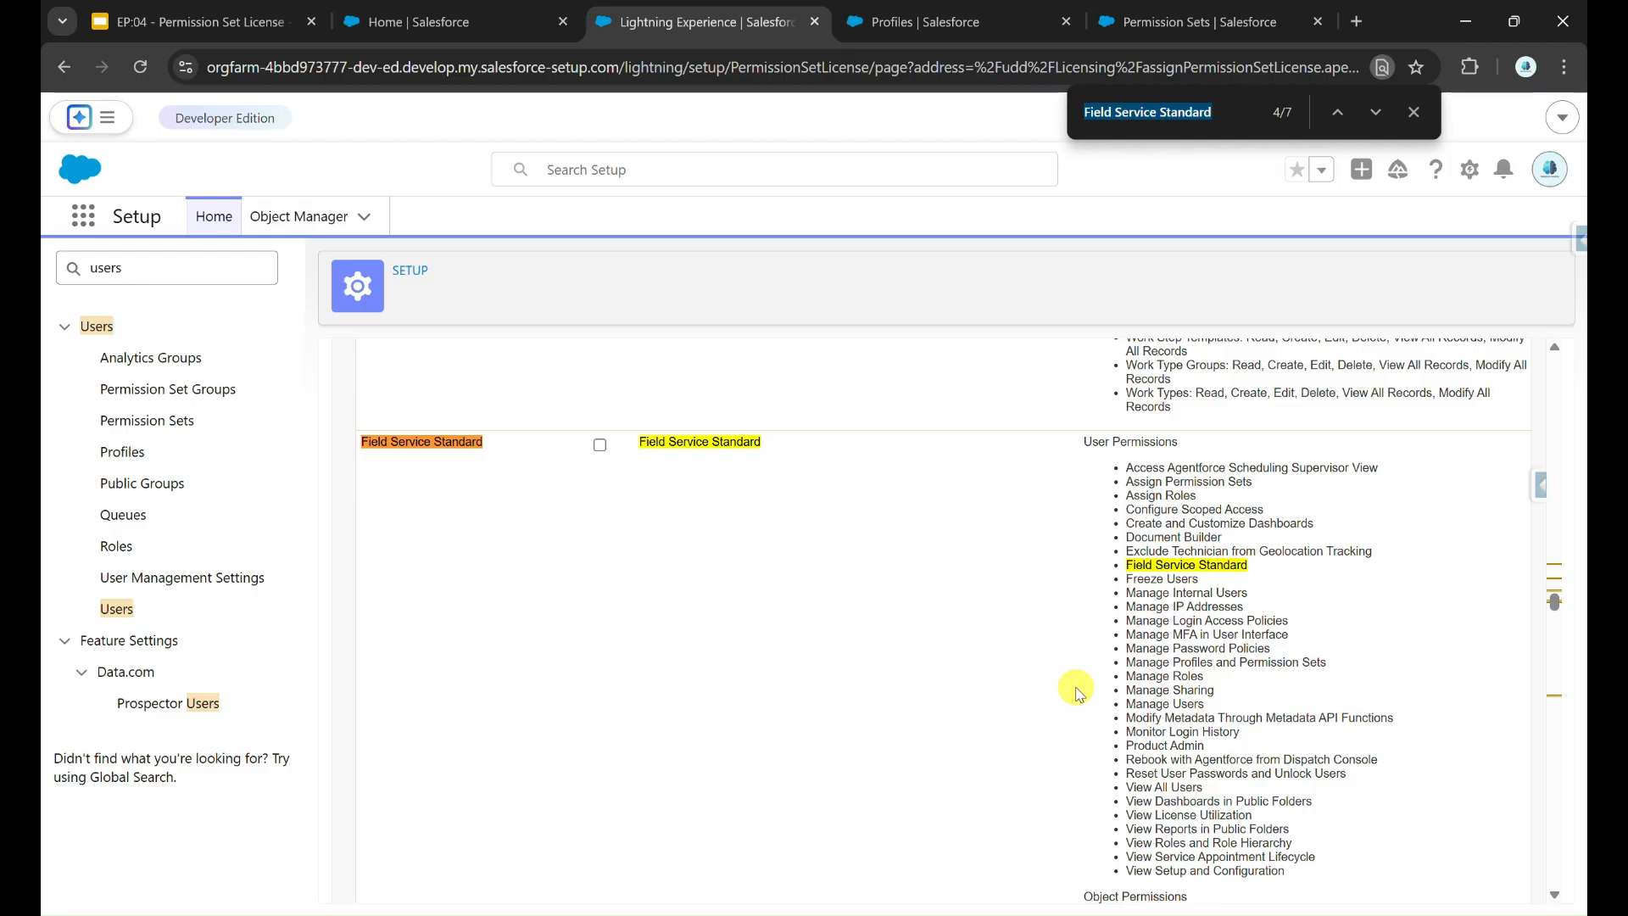
{"action": "scroll", "coordinate": [1077, 694], "scroll_direction": "down", "scroll_amount": 3}
{"action": "scroll", "coordinate": [1117, 754], "scroll_direction": "down", "scroll_amount": 2}
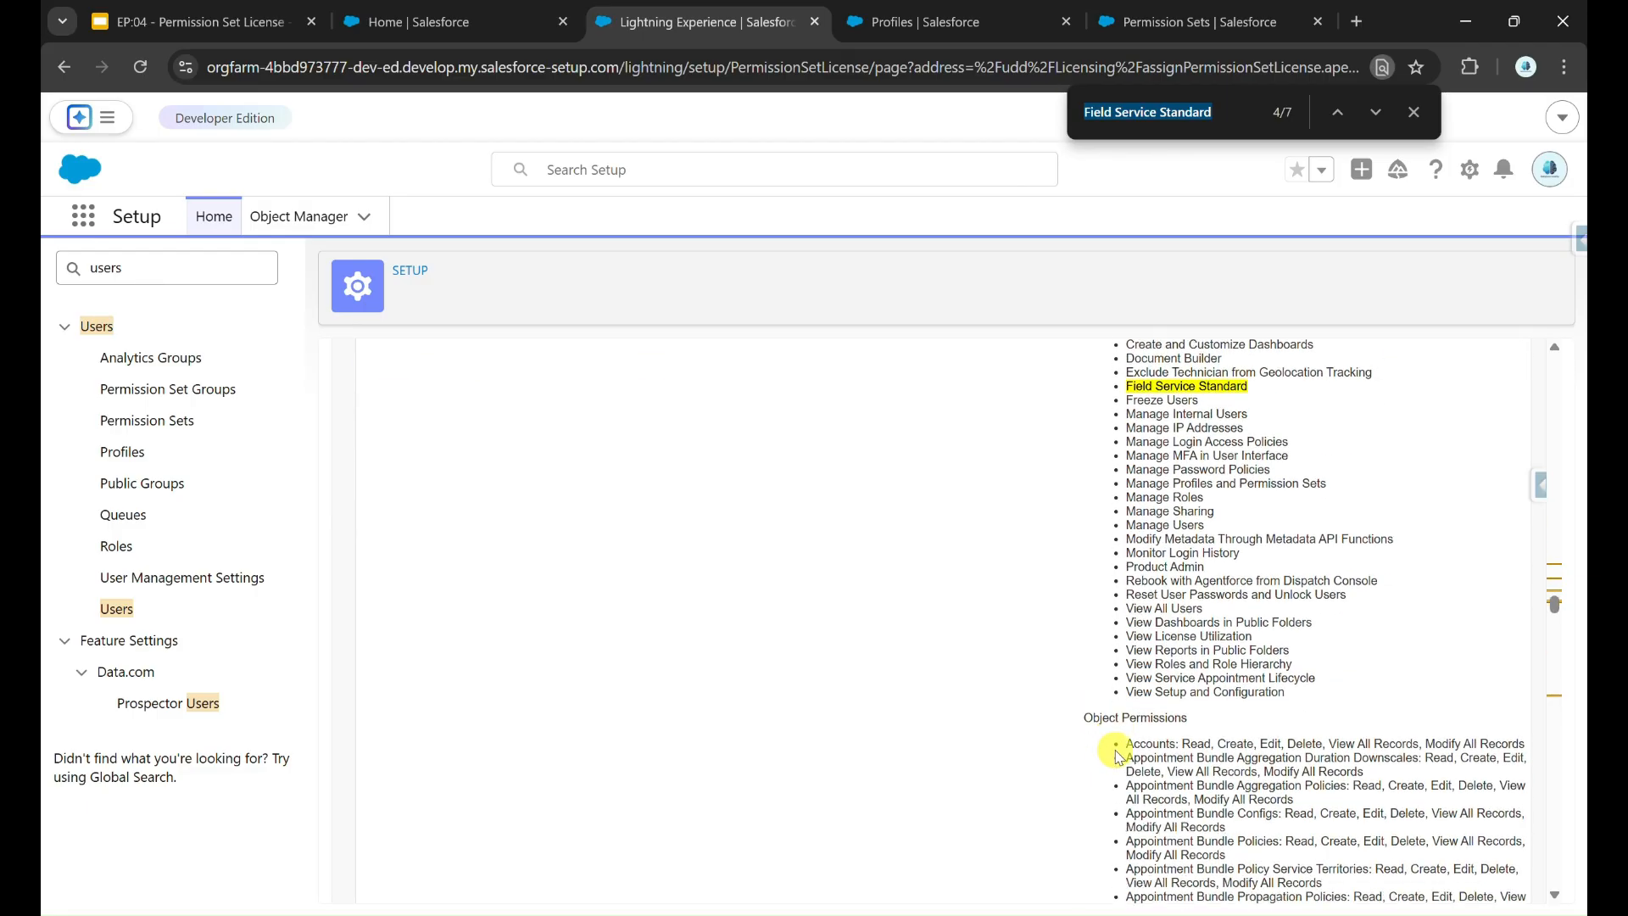
{"action": "left_click_drag", "start_coordinate": [1084, 717], "coordinate": [1185, 715]}
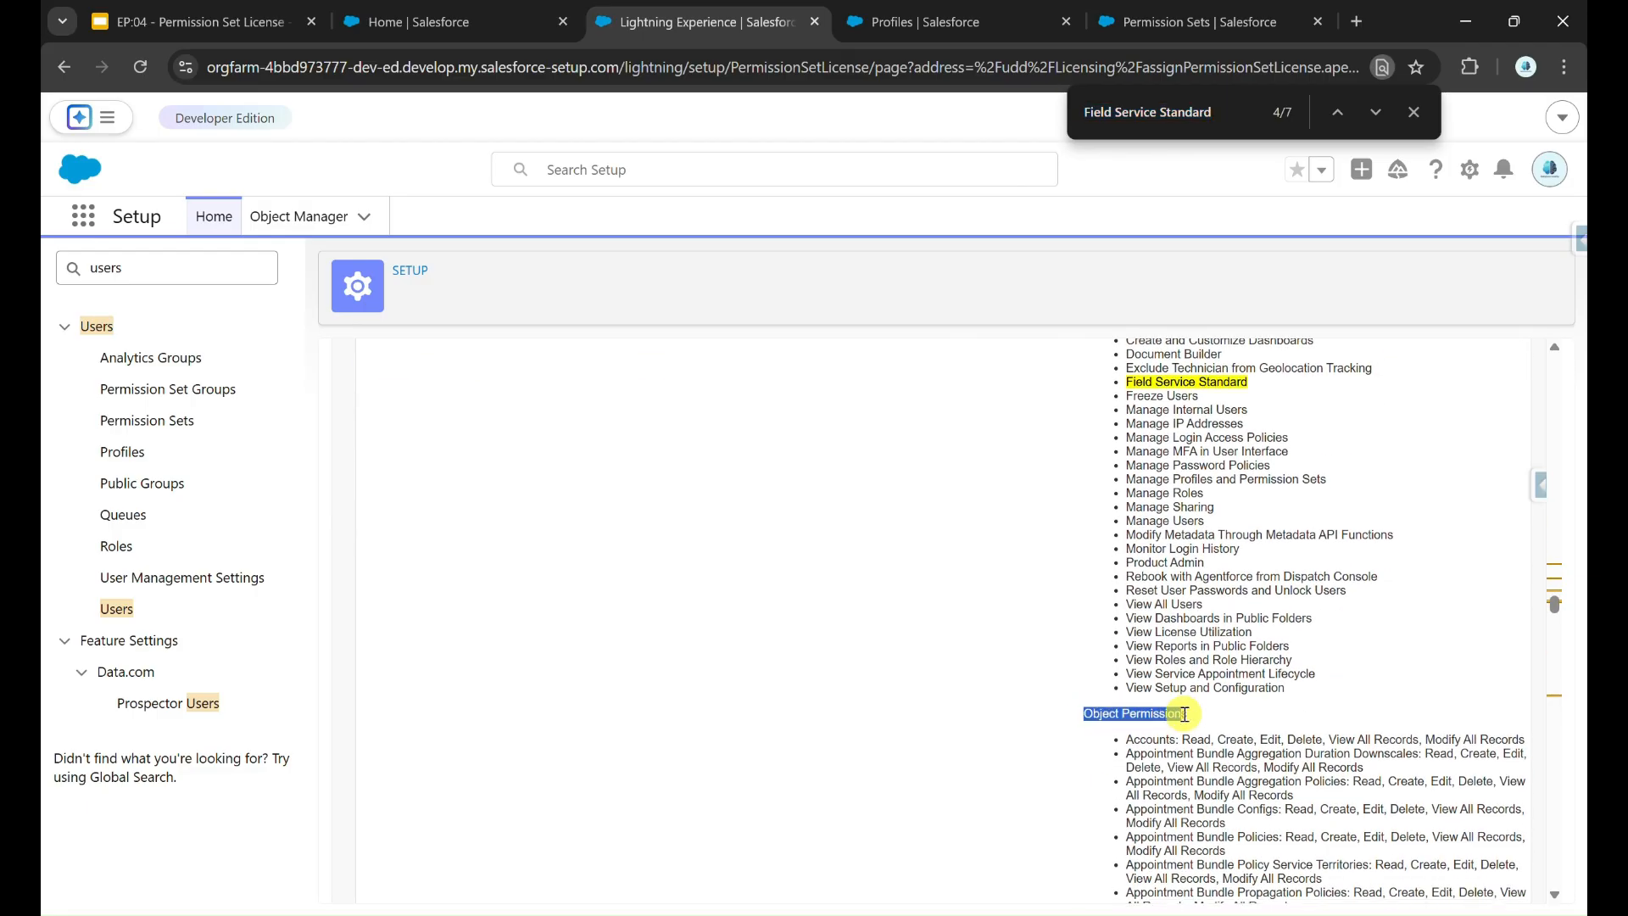
{"action": "scroll", "coordinate": [1182, 721], "scroll_direction": "down", "scroll_amount": 2}
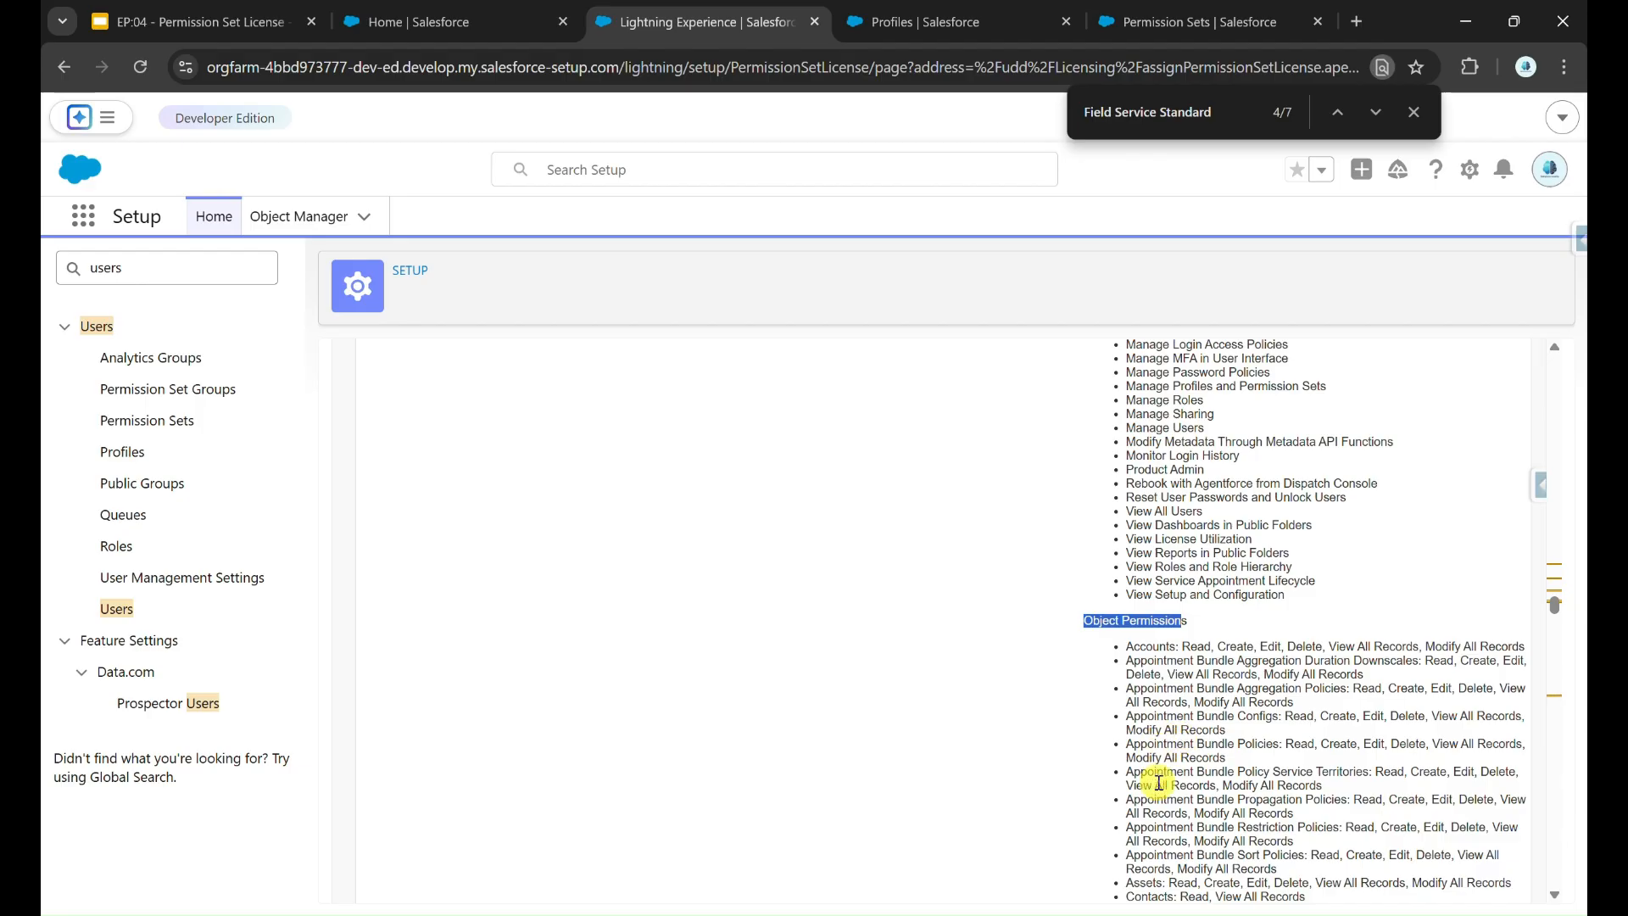
{"action": "scroll", "coordinate": [1140, 802], "scroll_direction": "down", "scroll_amount": 2}
{"action": "scroll", "coordinate": [1139, 802], "scroll_direction": "down", "scroll_amount": 5}
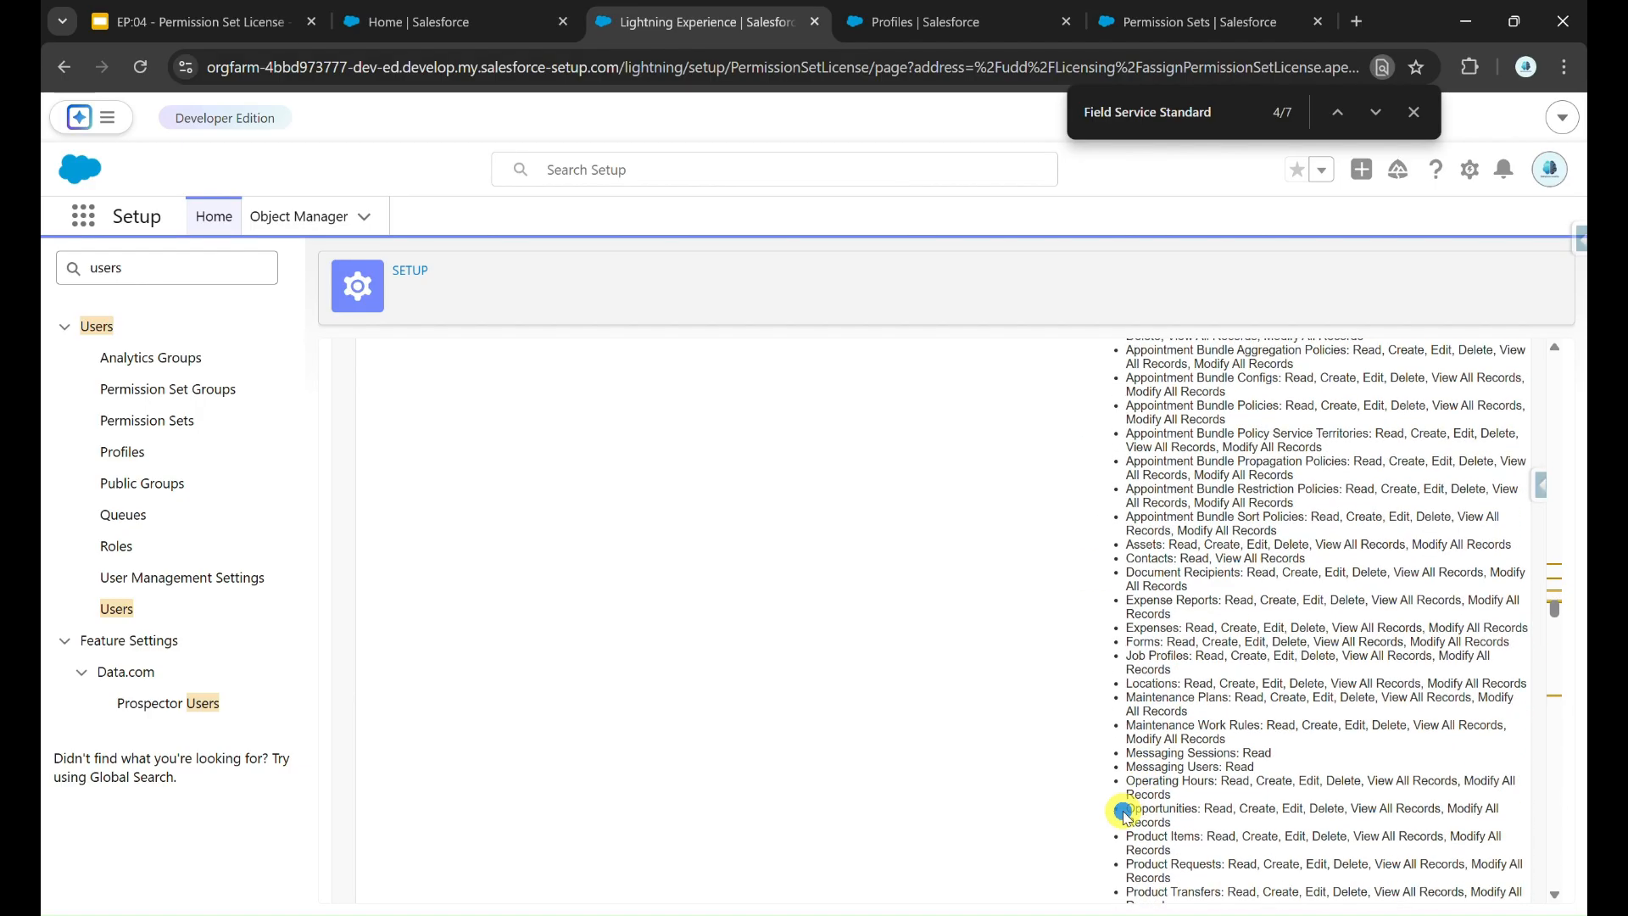
{"action": "left_click_drag", "start_coordinate": [1132, 807], "coordinate": [1198, 807]}
{"action": "scroll", "coordinate": [1198, 807], "scroll_direction": "up", "scroll_amount": 1}
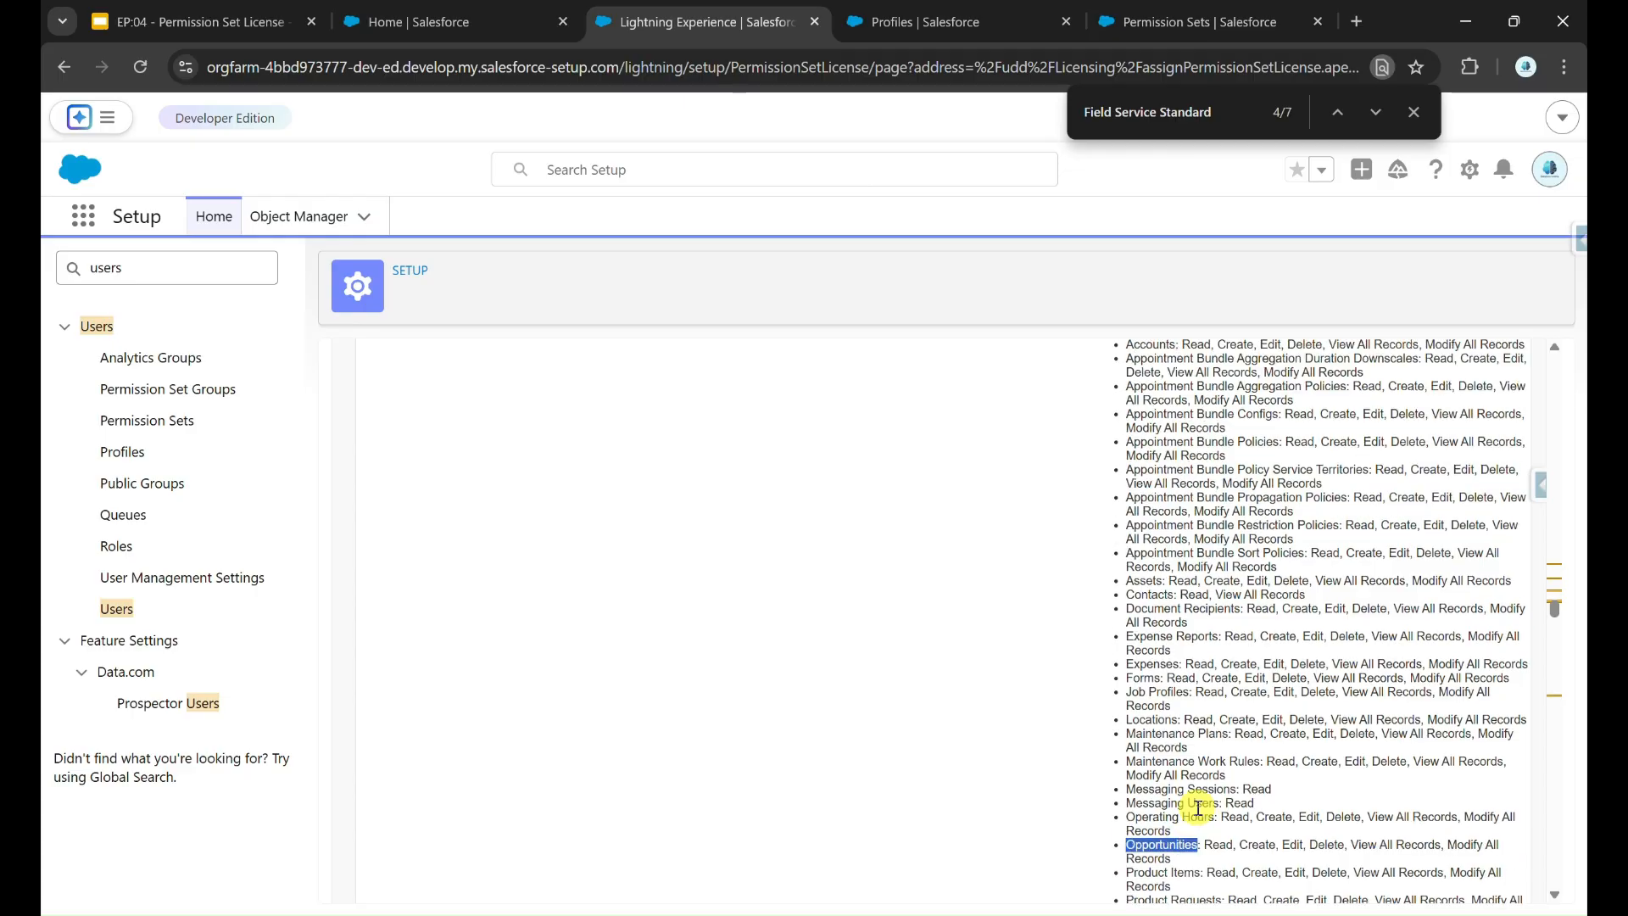
Enable the Field Service Standard permission set license for the Front Desk Staff user and save the assignment
{"action": "scroll", "coordinate": [1198, 807], "scroll_direction": "up", "scroll_amount": 8}
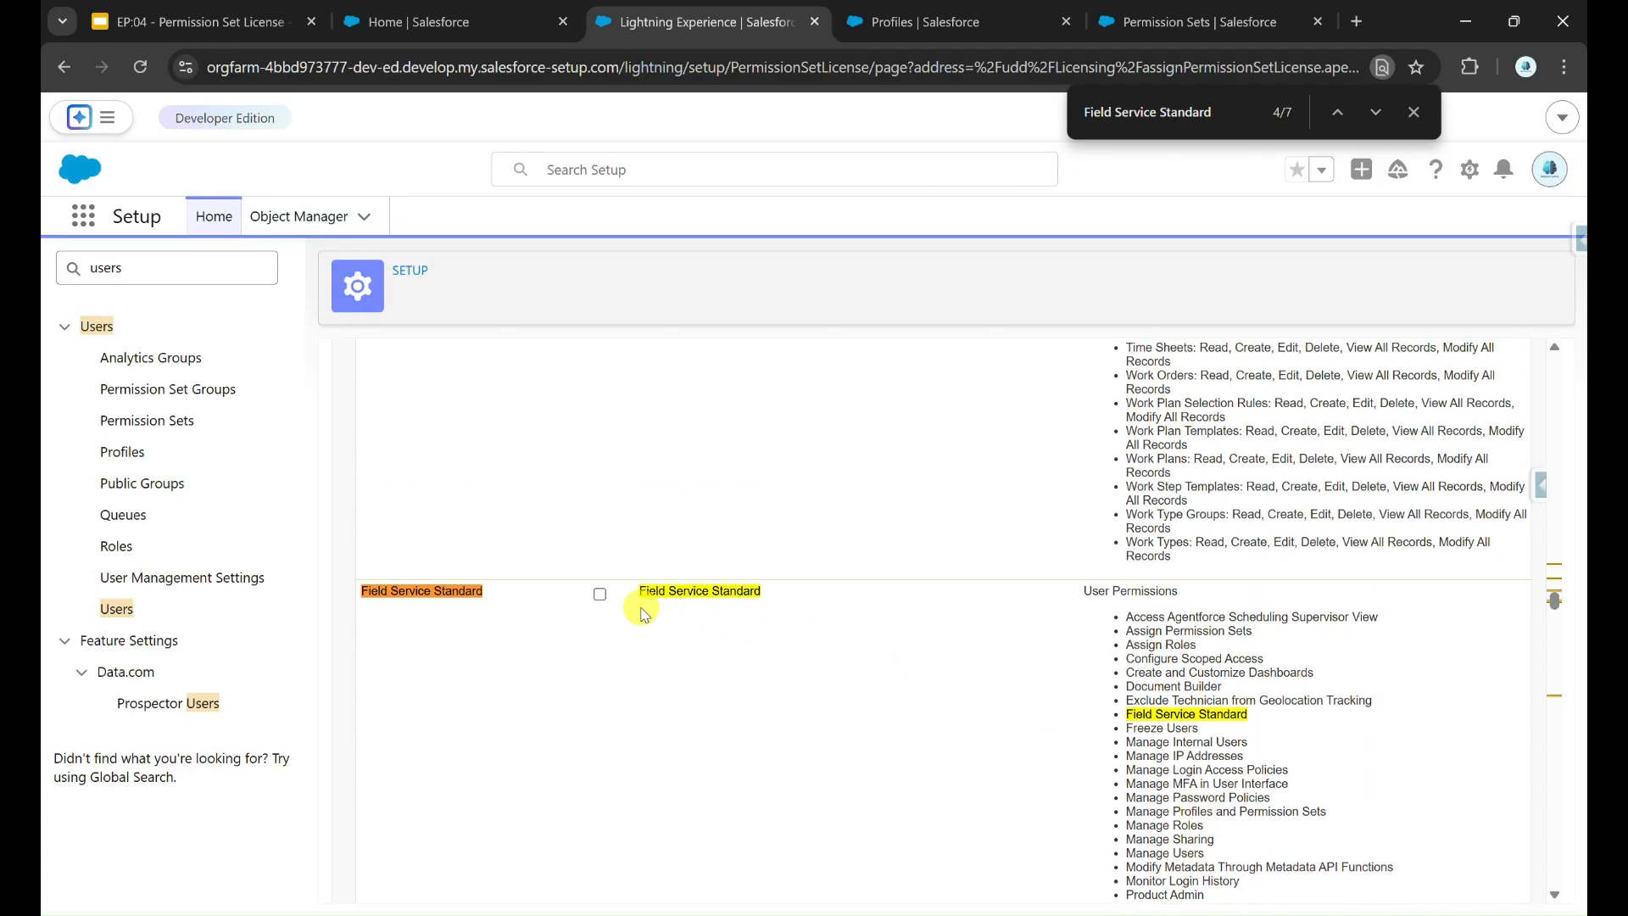
{"action": "left_click", "coordinate": [599, 594]}
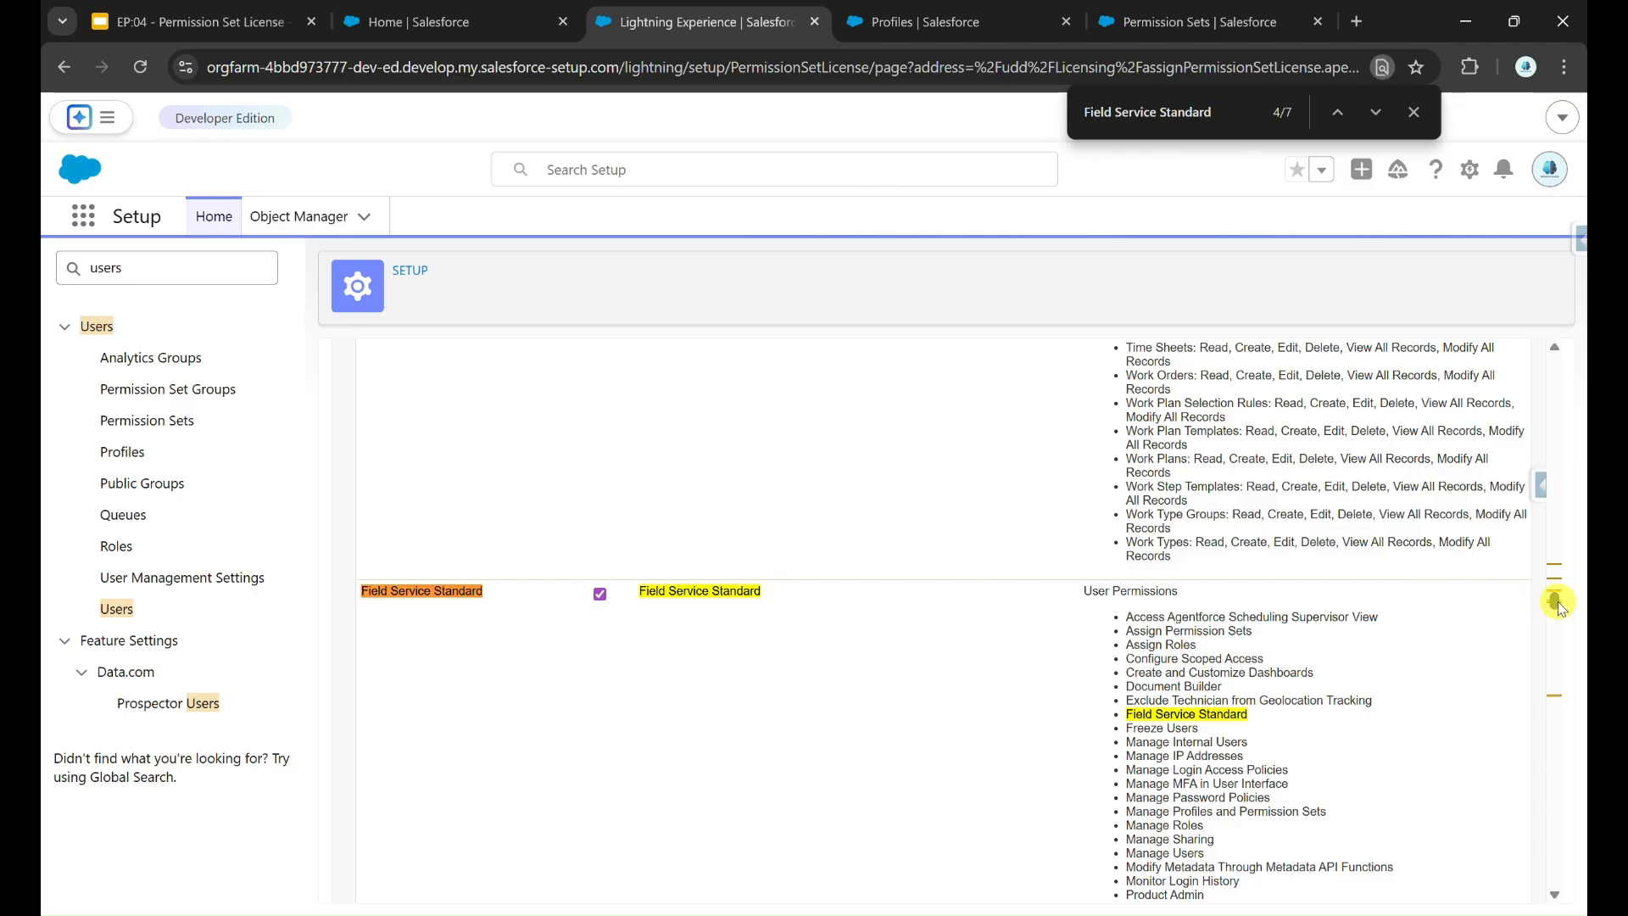
{"action": "left_click_drag", "start_coordinate": [1559, 610], "coordinate": [1547, 322]}
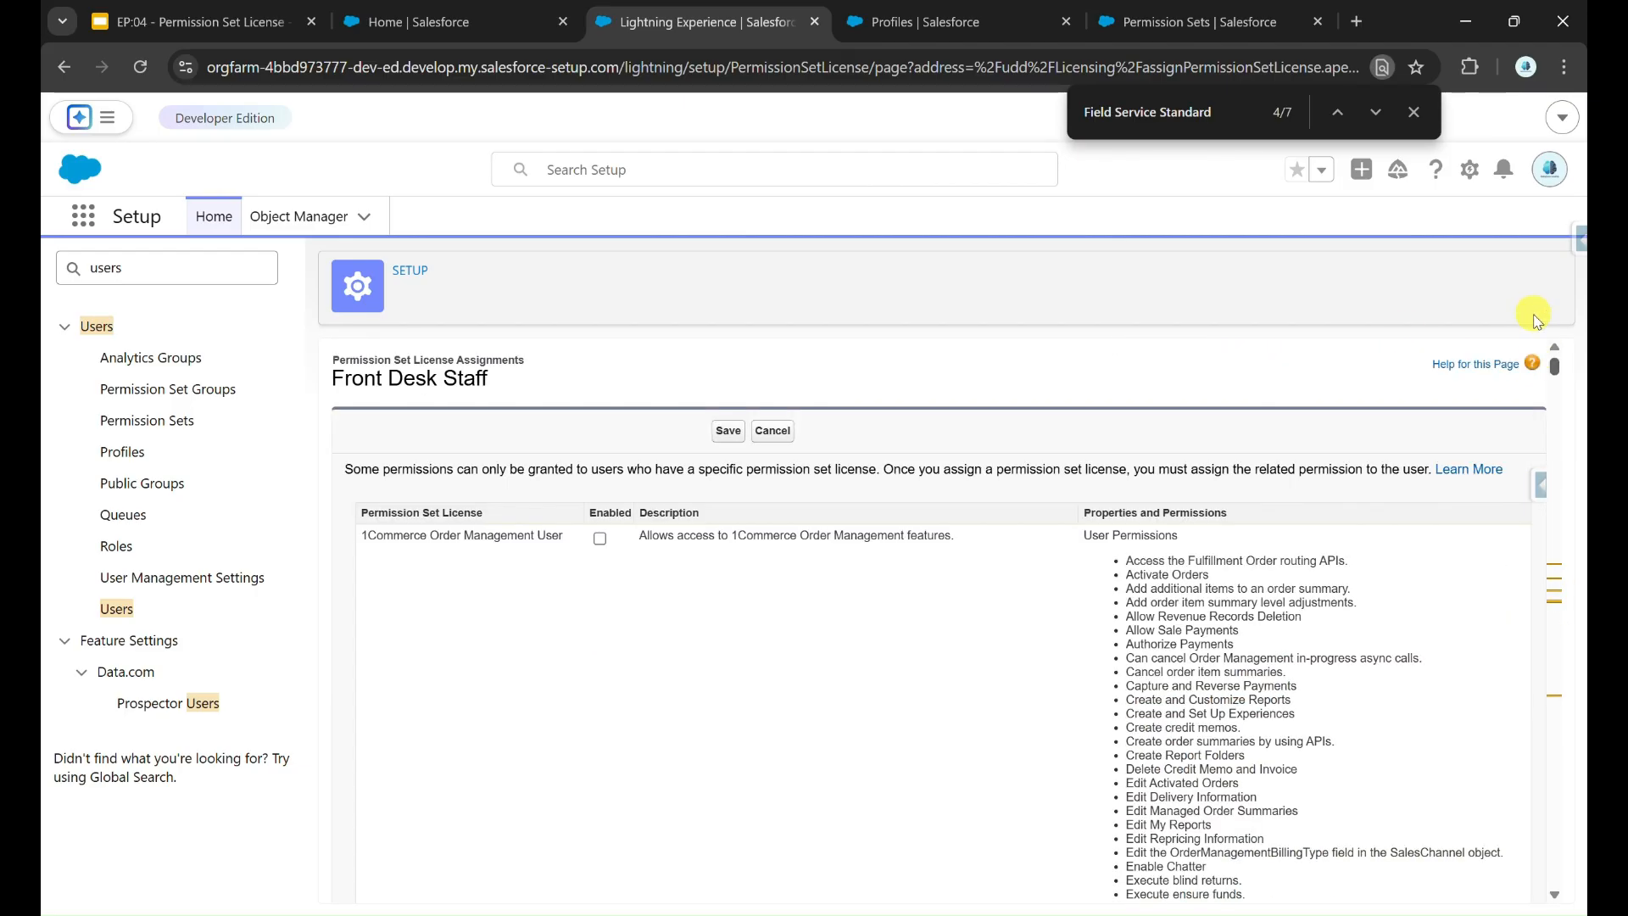
{"action": "left_click", "coordinate": [723, 432]}
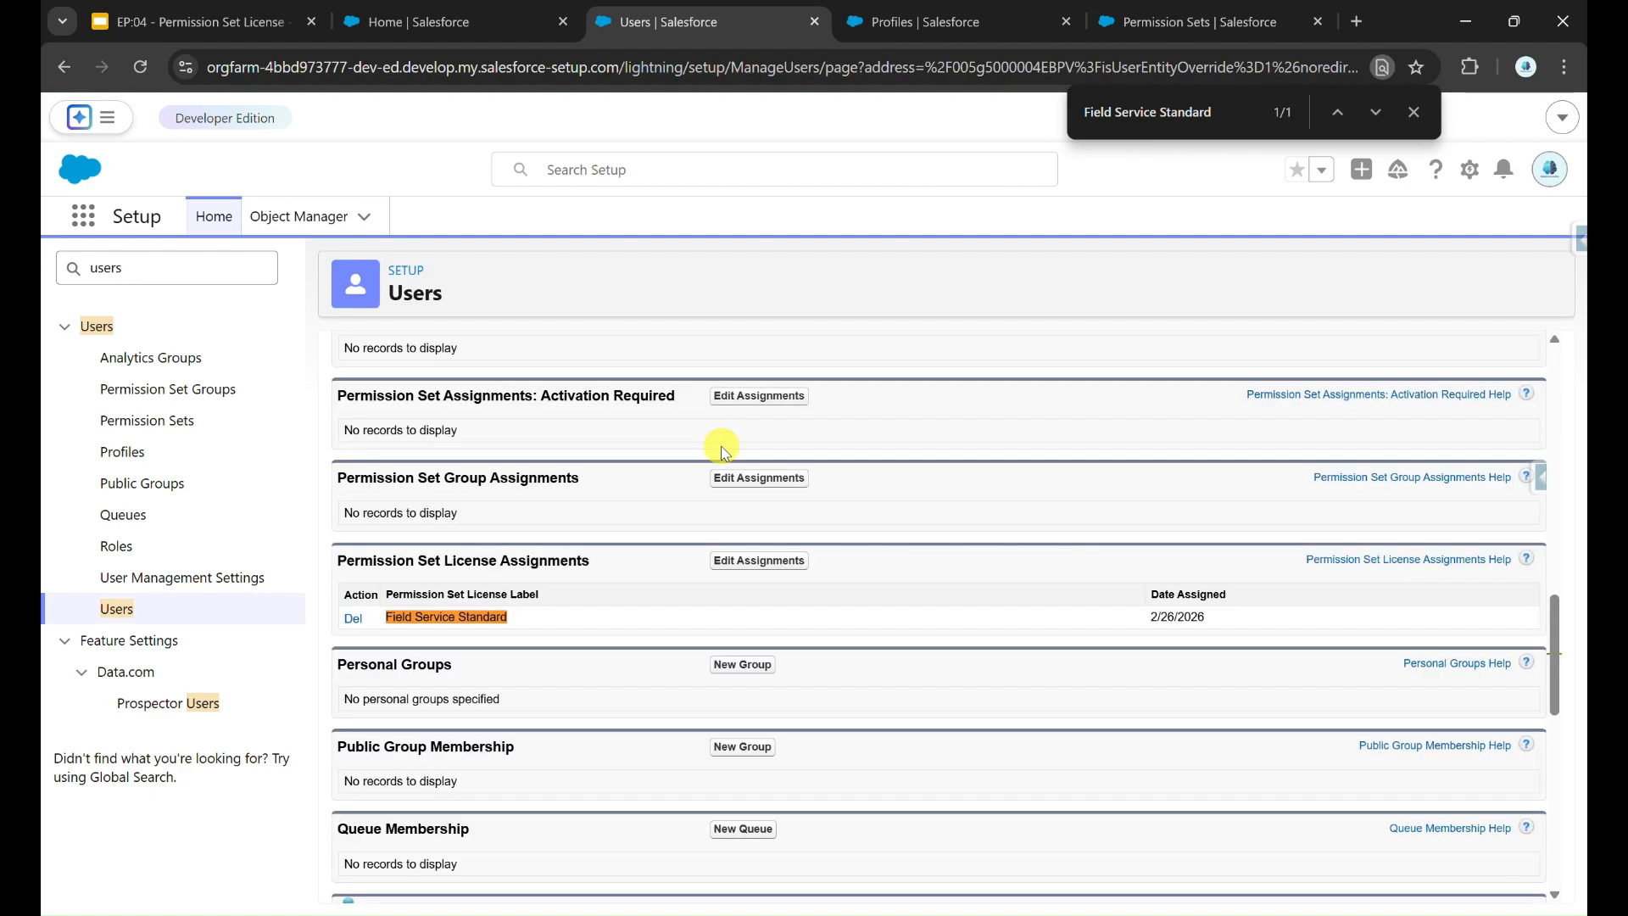
{"action": "left_click_drag", "start_coordinate": [611, 570], "coordinate": [376, 565]}
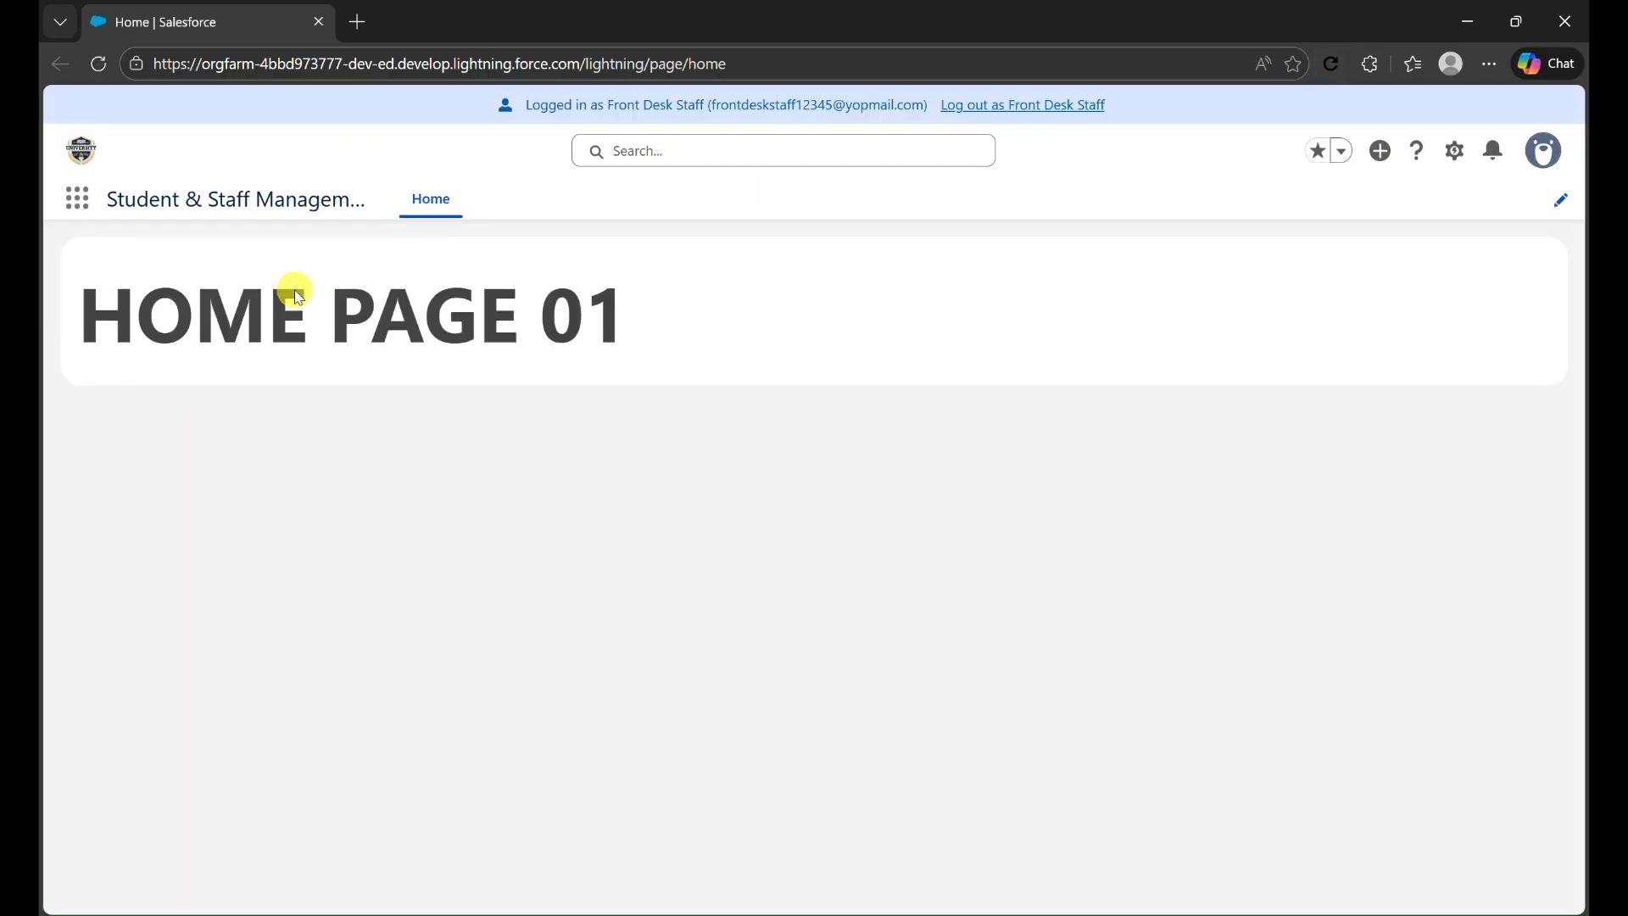
Search the App Launcher for "opp" in the browser session logged in as Front Desk Staff
{"action": "left_click", "coordinate": [86, 211]}
{"action": "type", "text": "opp"}
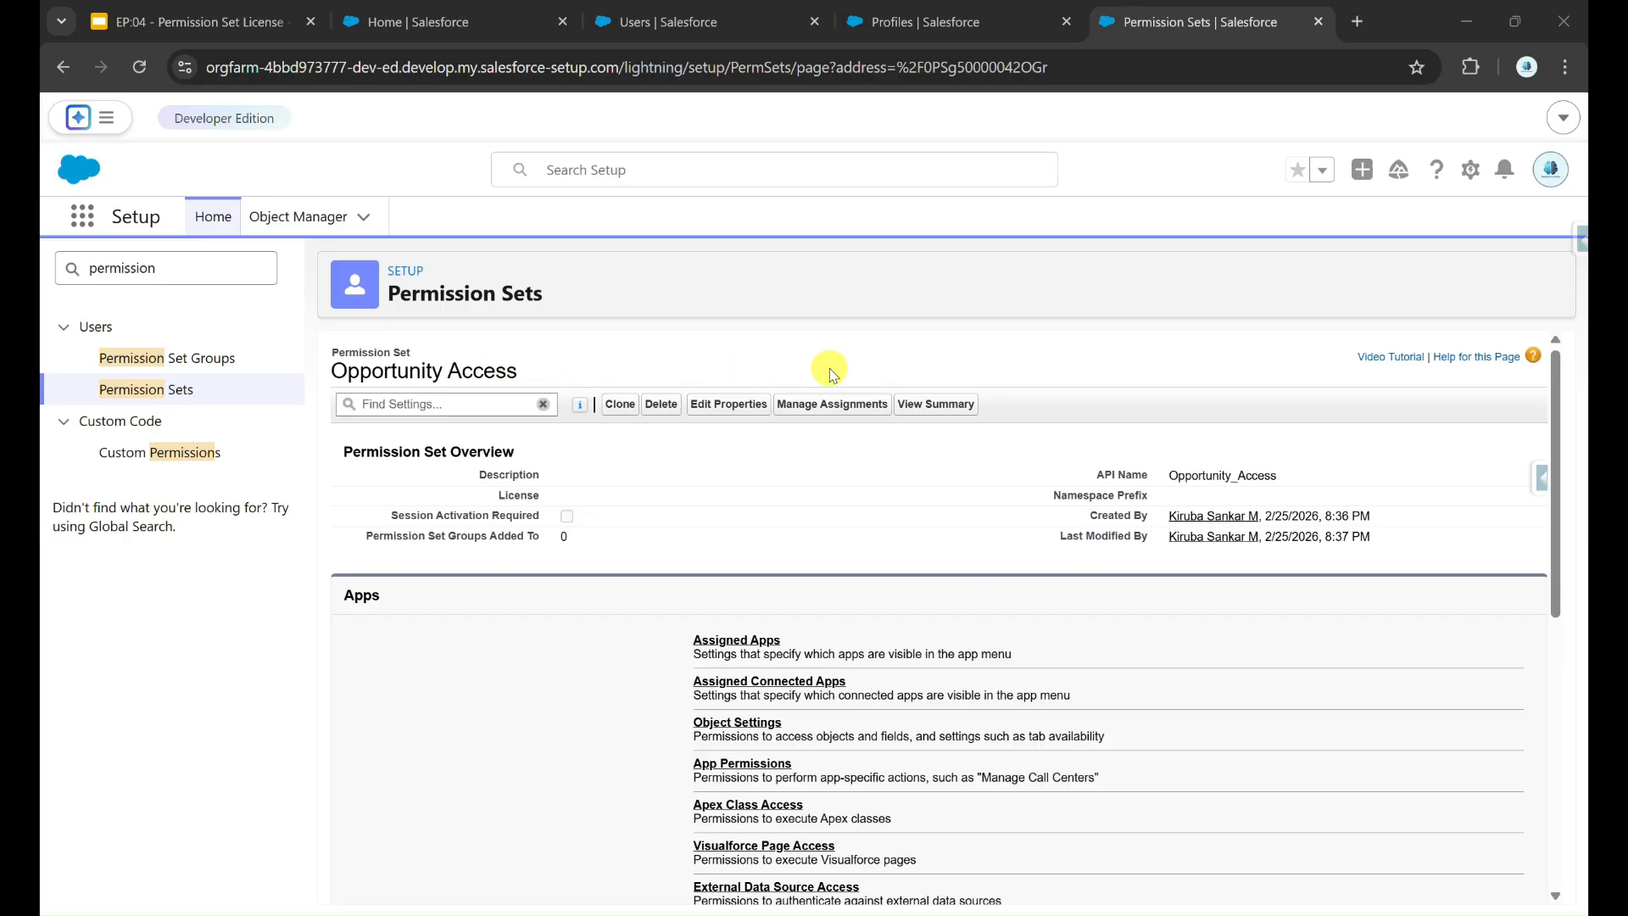
Assign the Opportunity Access permission set to the Front Desk Staff user with no expiration date
{"action": "left_click", "coordinate": [831, 404]}
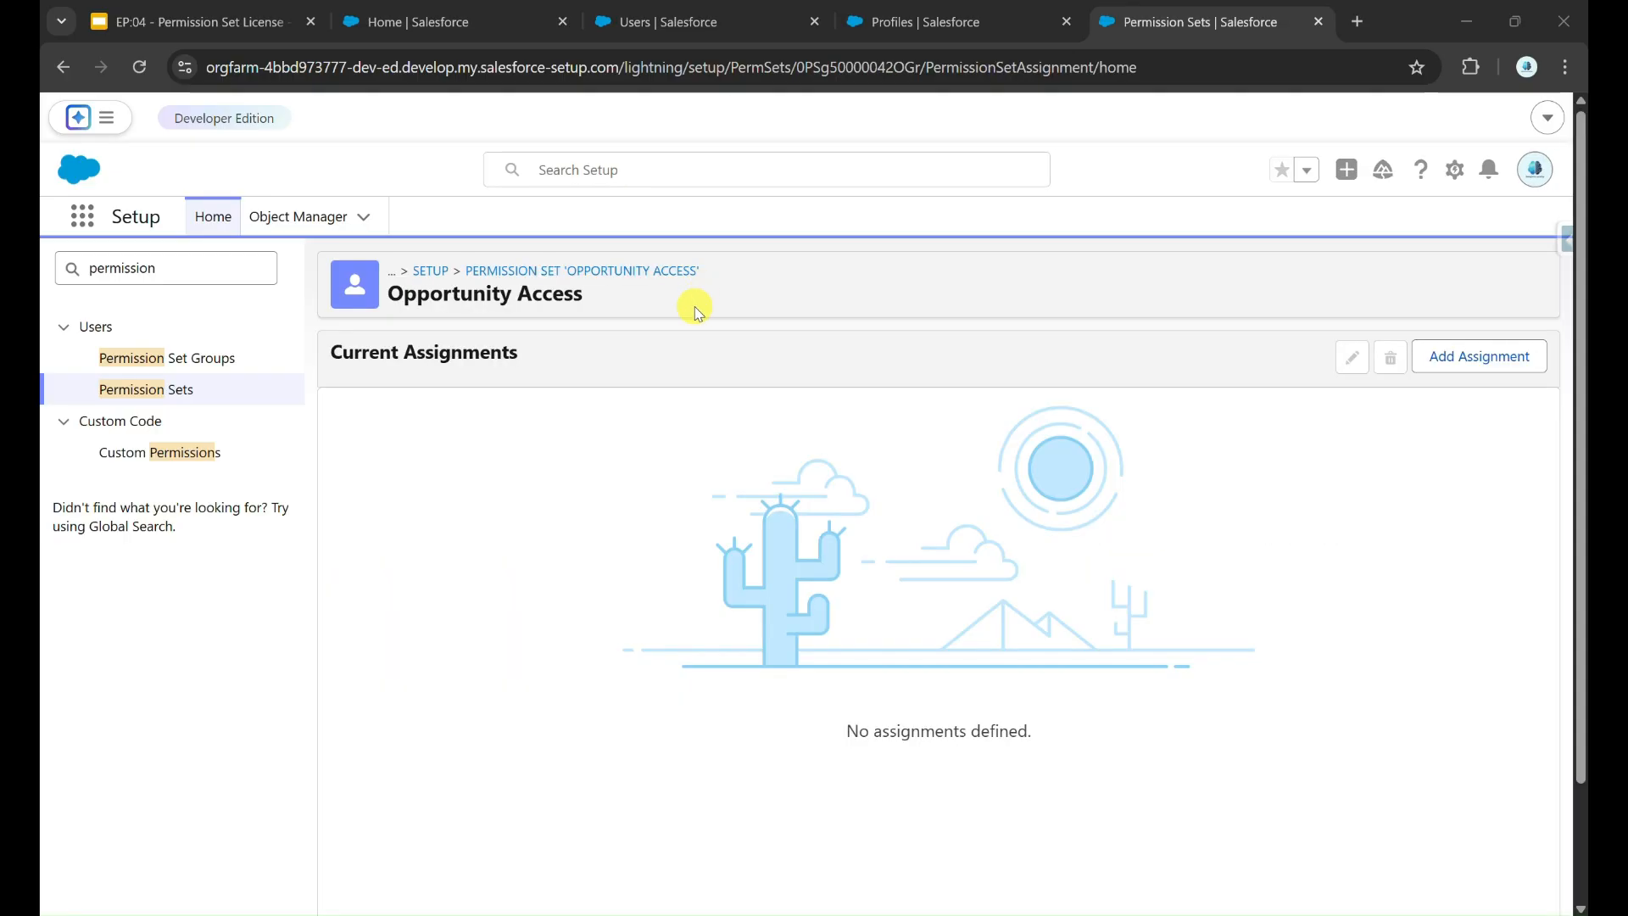
{"action": "left_click", "coordinate": [1475, 359]}
{"action": "scroll", "coordinate": [513, 585], "scroll_direction": "down", "scroll_amount": 1}
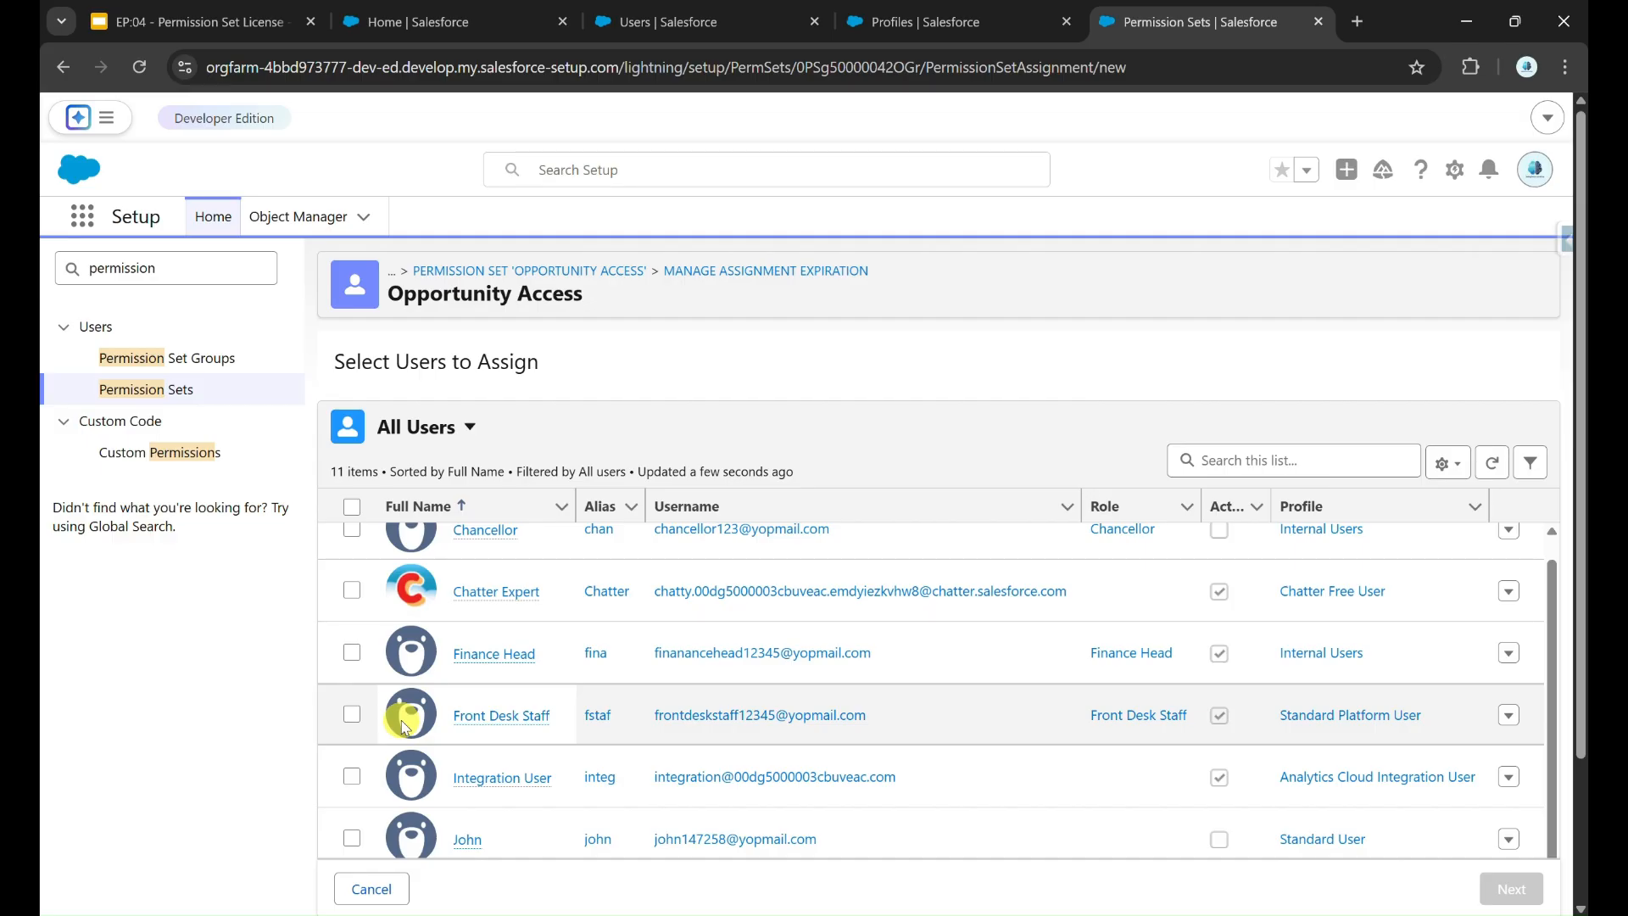
{"action": "left_click", "coordinate": [351, 714]}
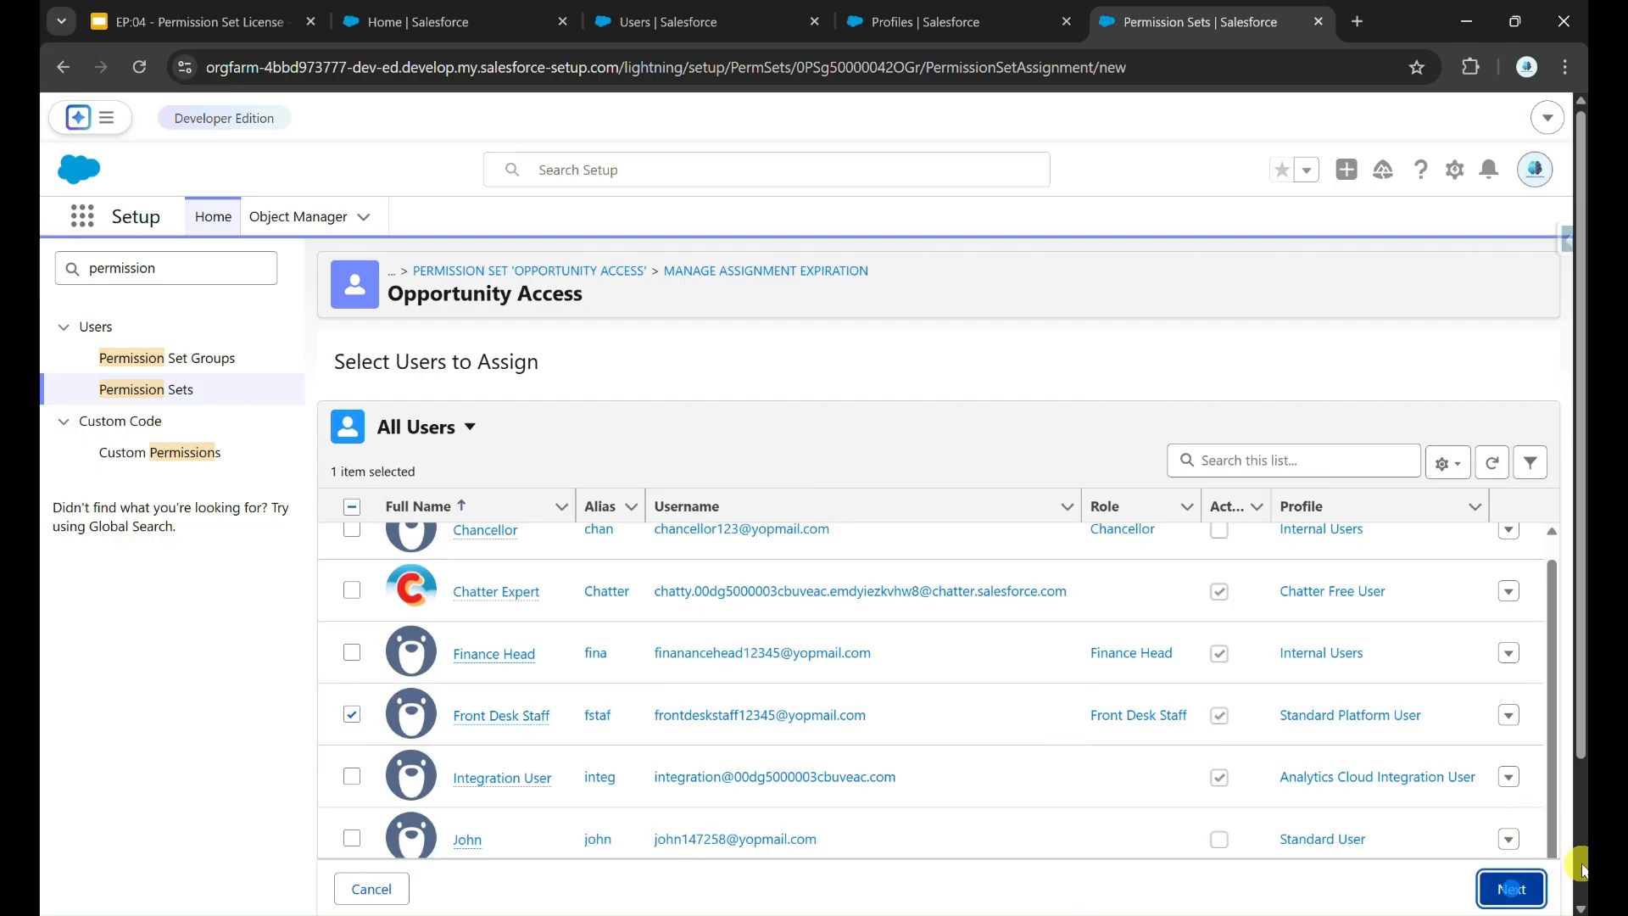
{"action": "left_click", "coordinate": [1511, 888]}
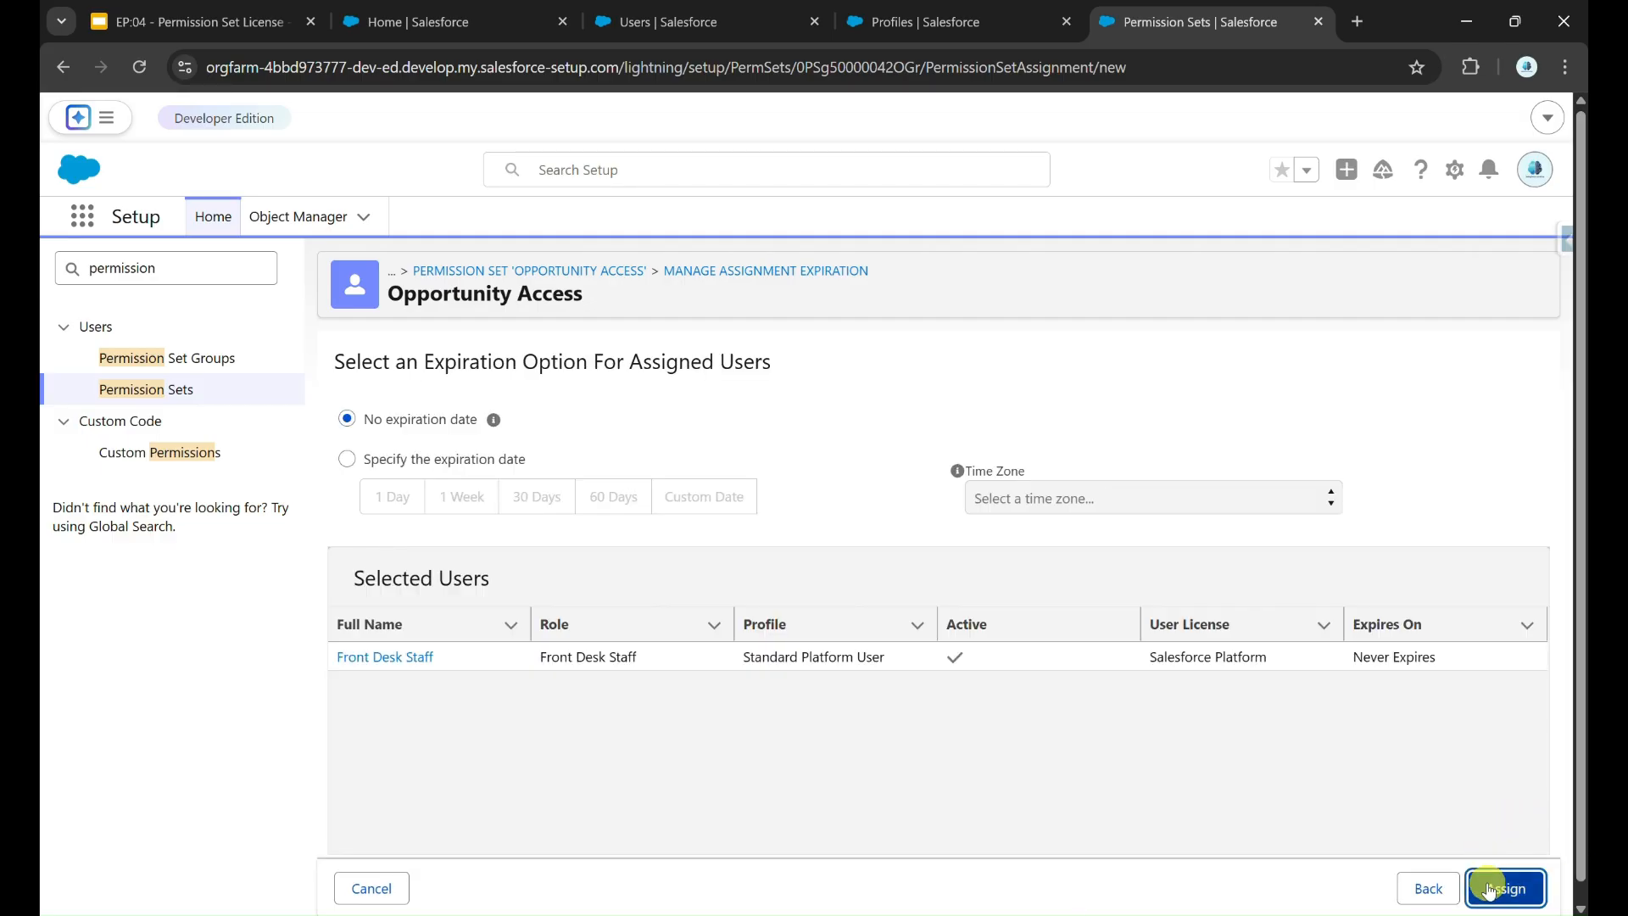
{"action": "left_click", "coordinate": [1499, 888]}
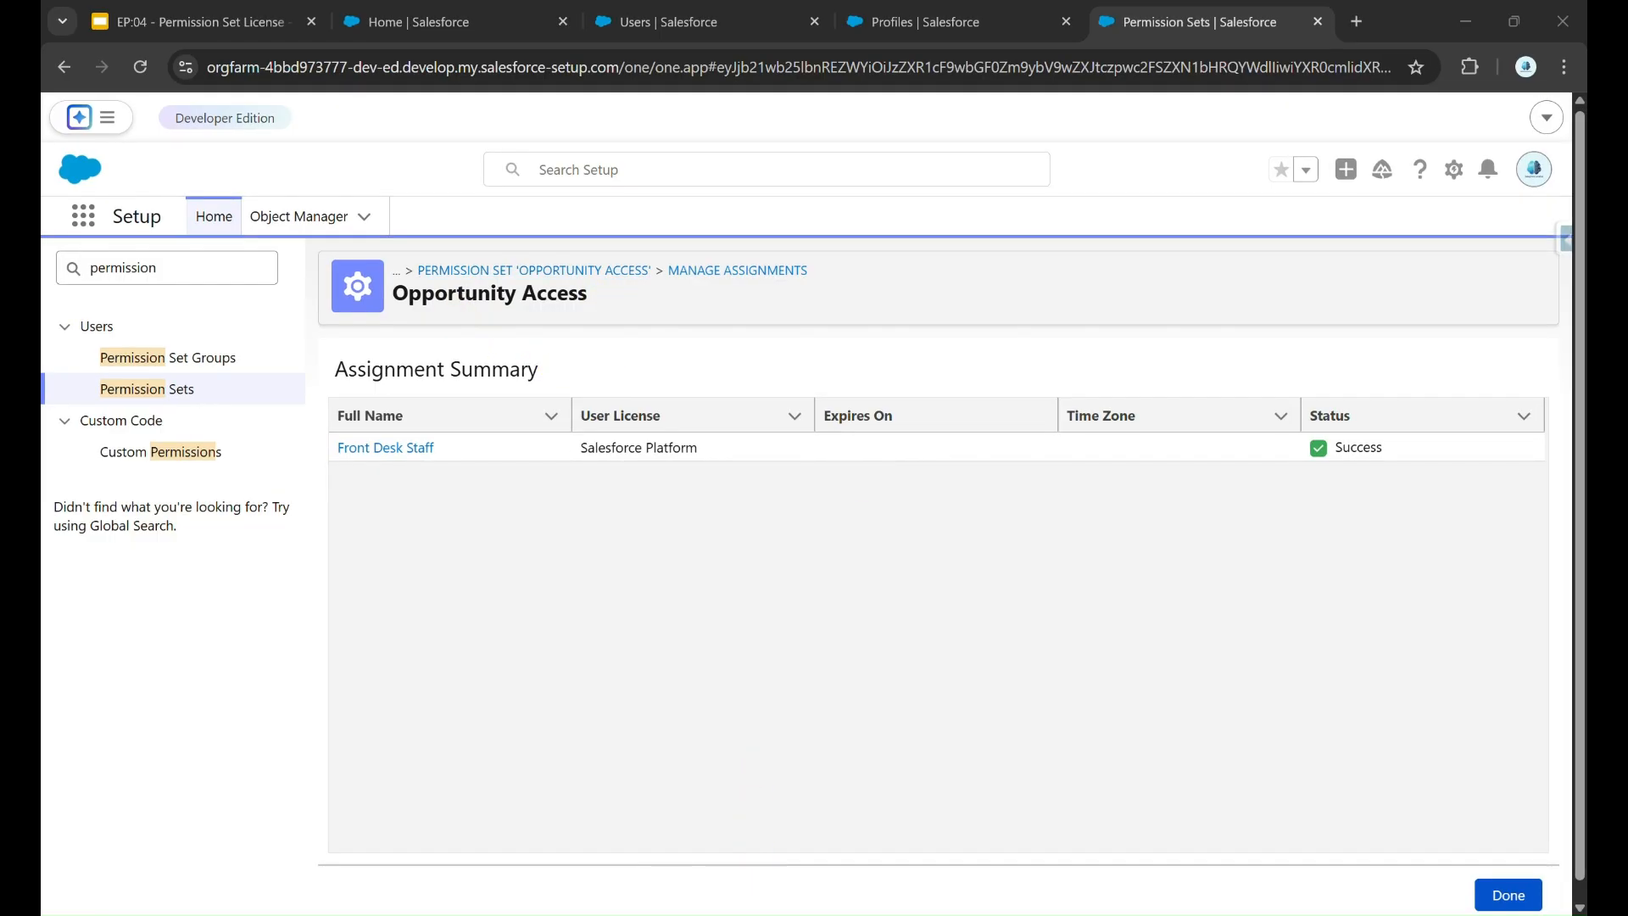
Switch to the Front Desk Staff browser session, search the App Launcher for "Oppor" and open Opportunities
{"action": "left_click", "coordinate": [775, 915]}
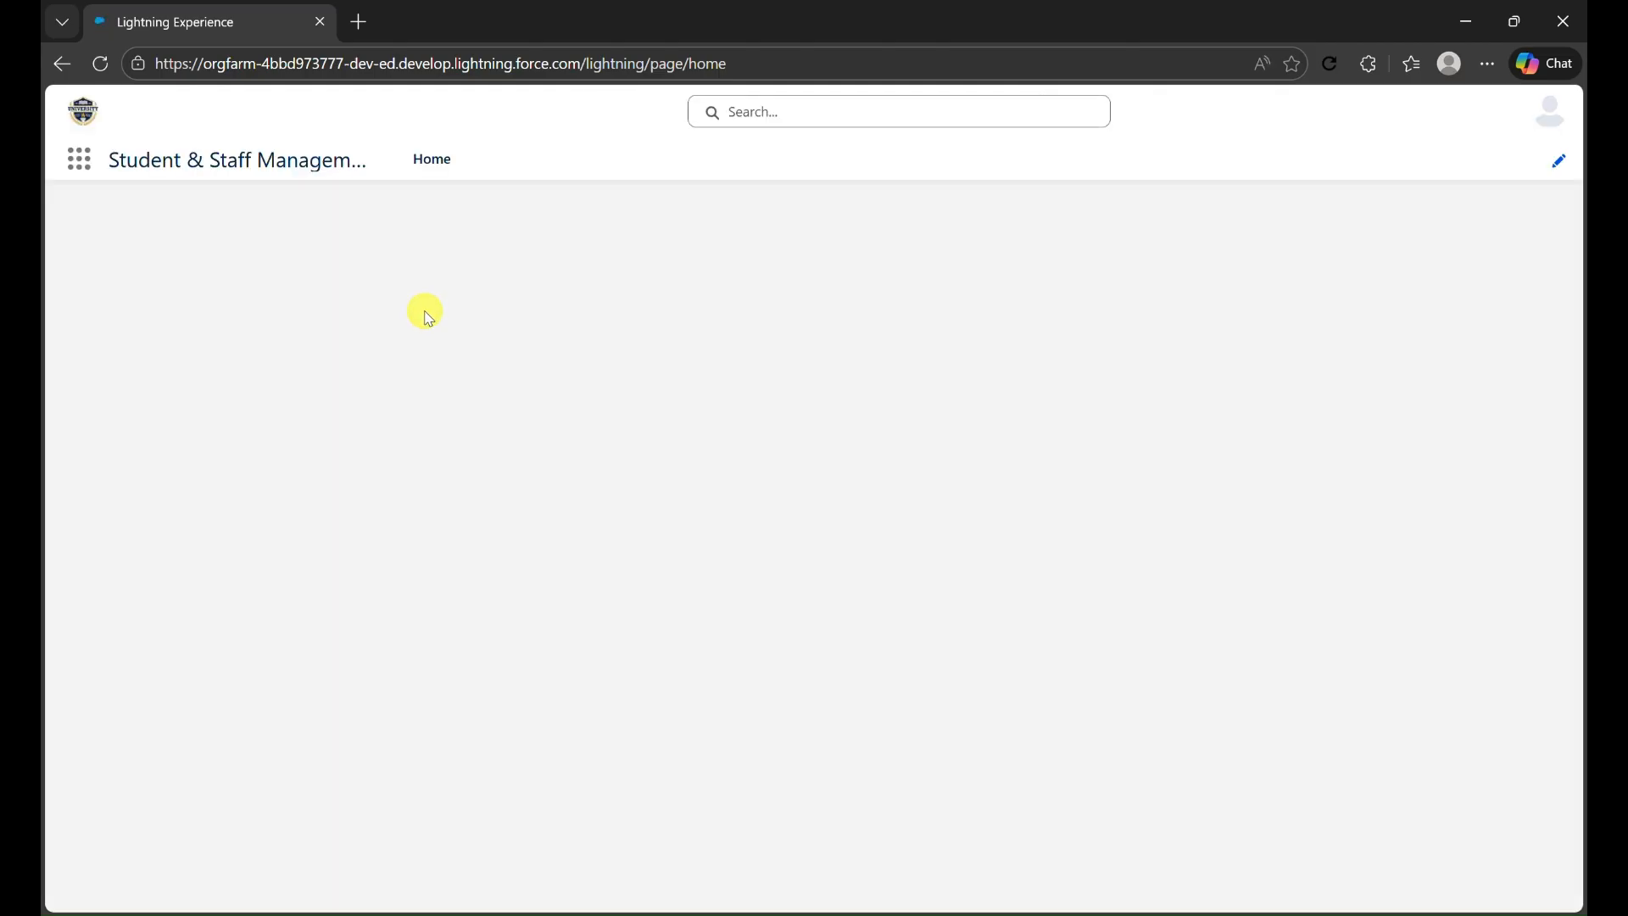
{"action": "left_click", "coordinate": [85, 200]}
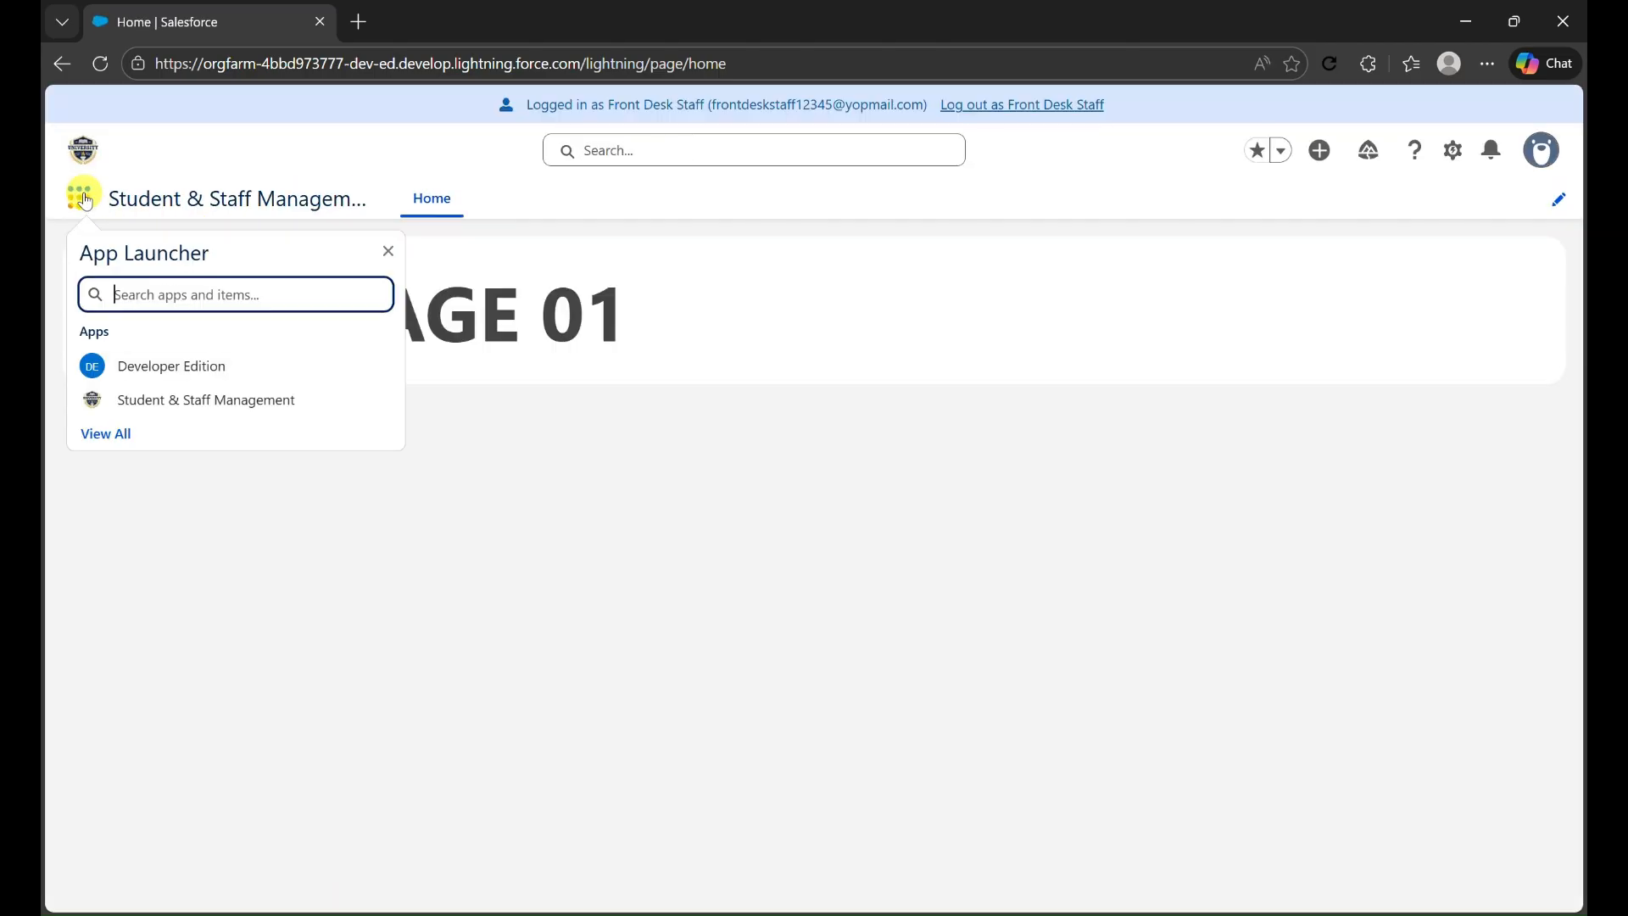
{"action": "type", "text": "Oppor"}
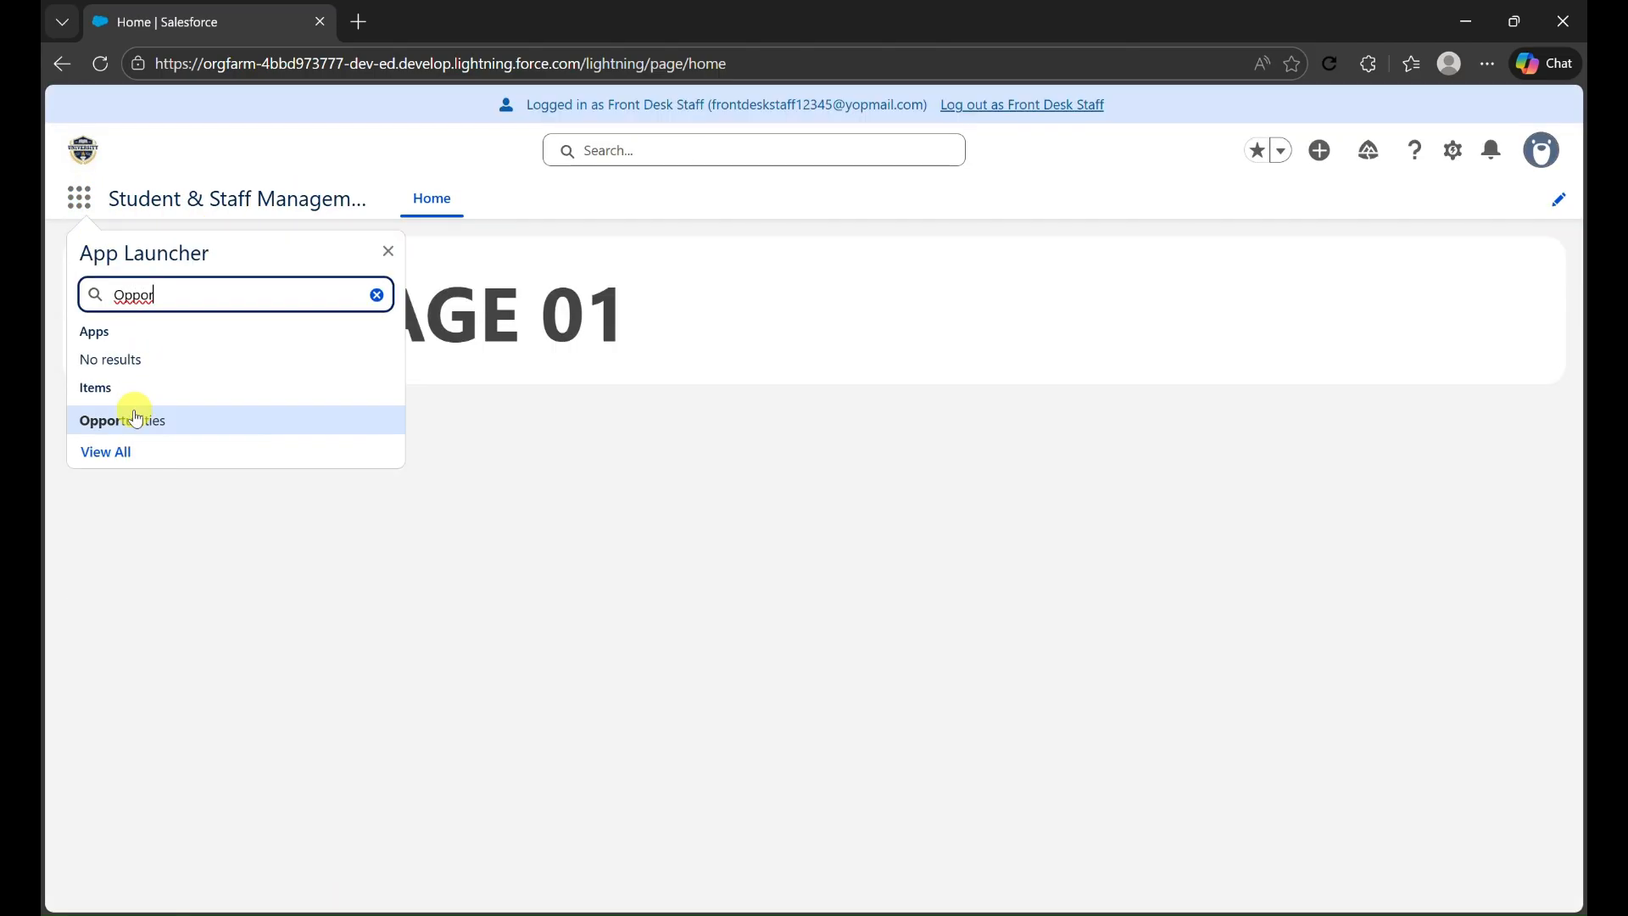
{"action": "left_click", "coordinate": [136, 419]}
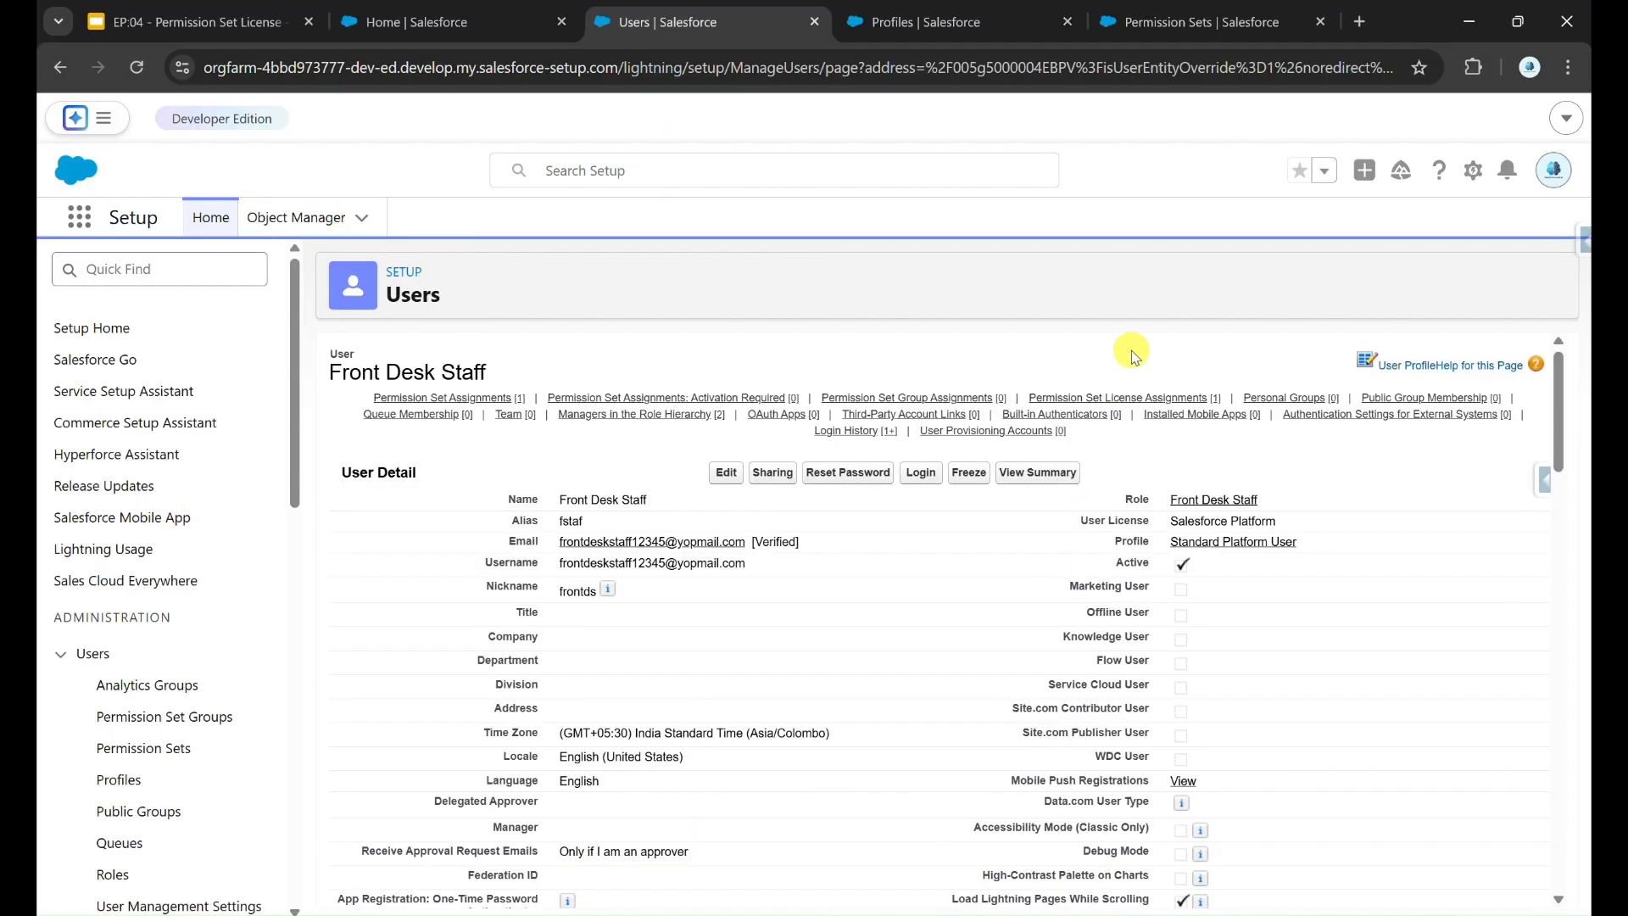
Review the Front Desk Staff user's permission set license assignments and permission set assignments
{"action": "mouse_move", "coordinate": [1123, 405]}
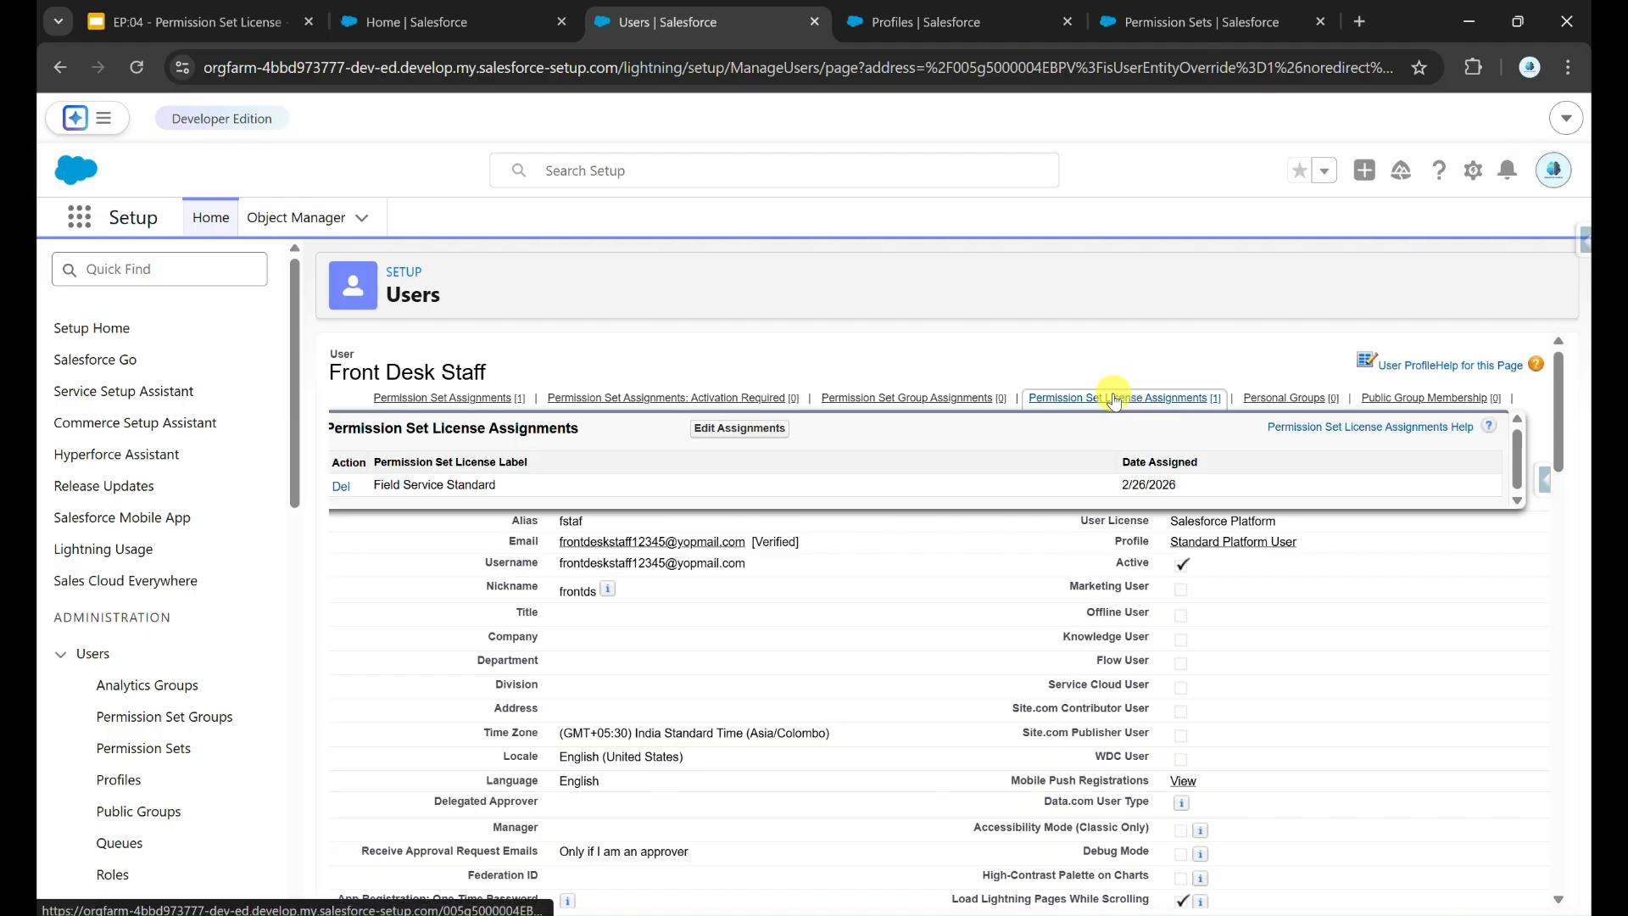
{"action": "mouse_move", "coordinate": [438, 404]}
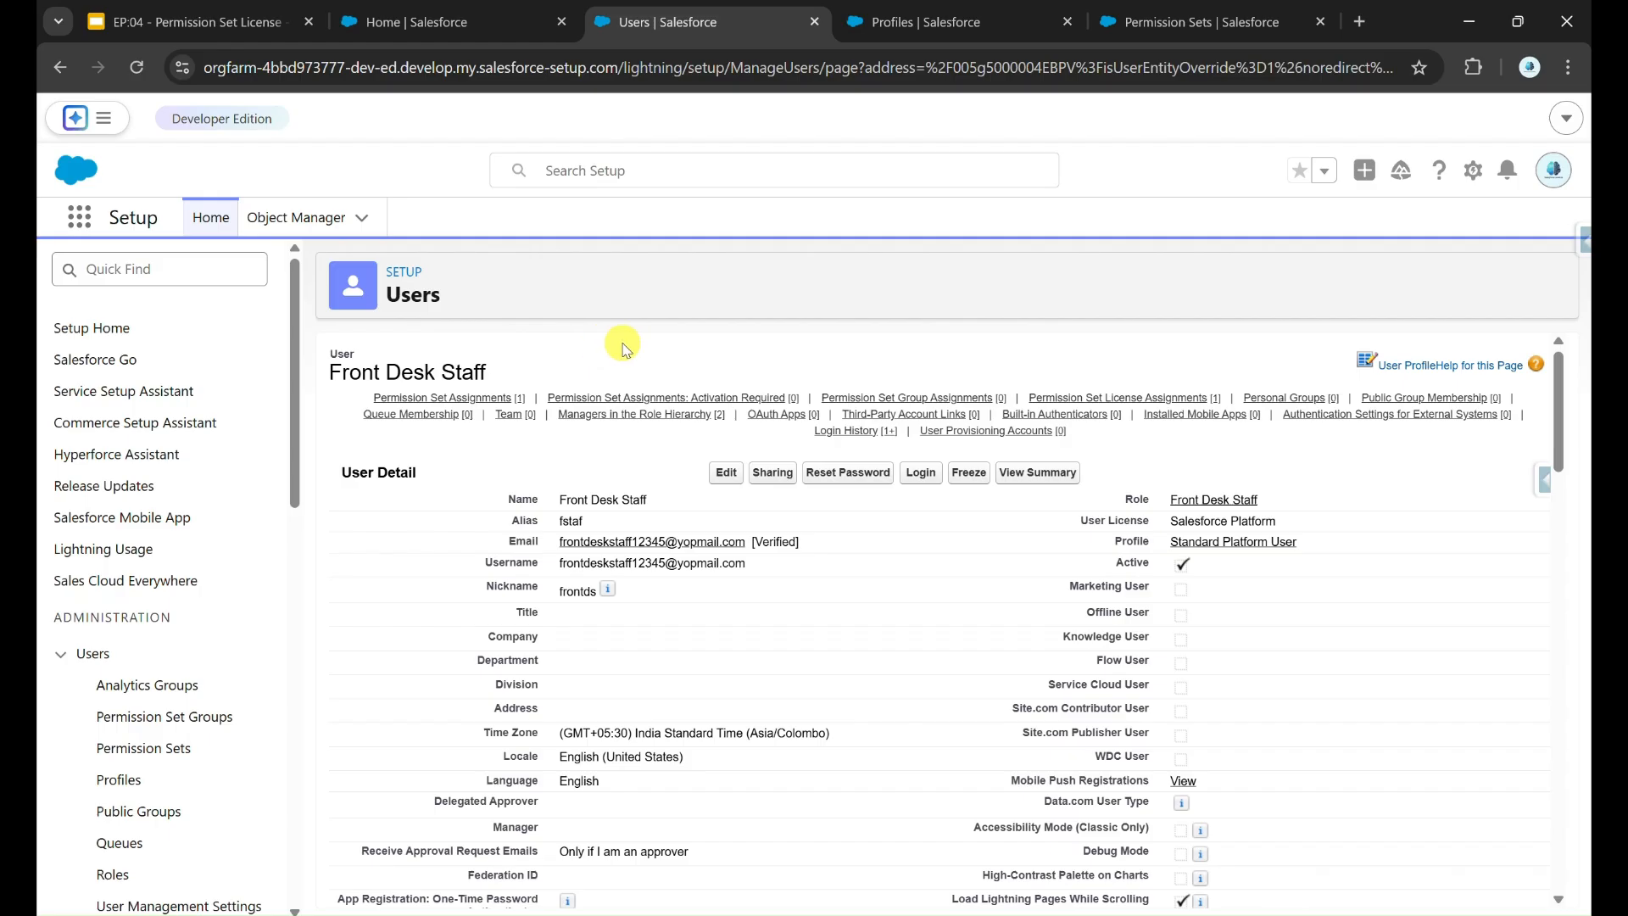
Label the new permission set "Opportunity Access with Permission Set License" with API name Opportunity_Access_with_Permission_Set_License
{"action": "left_click", "coordinate": [1187, 21]}
{"action": "left_click", "coordinate": [573, 519]}
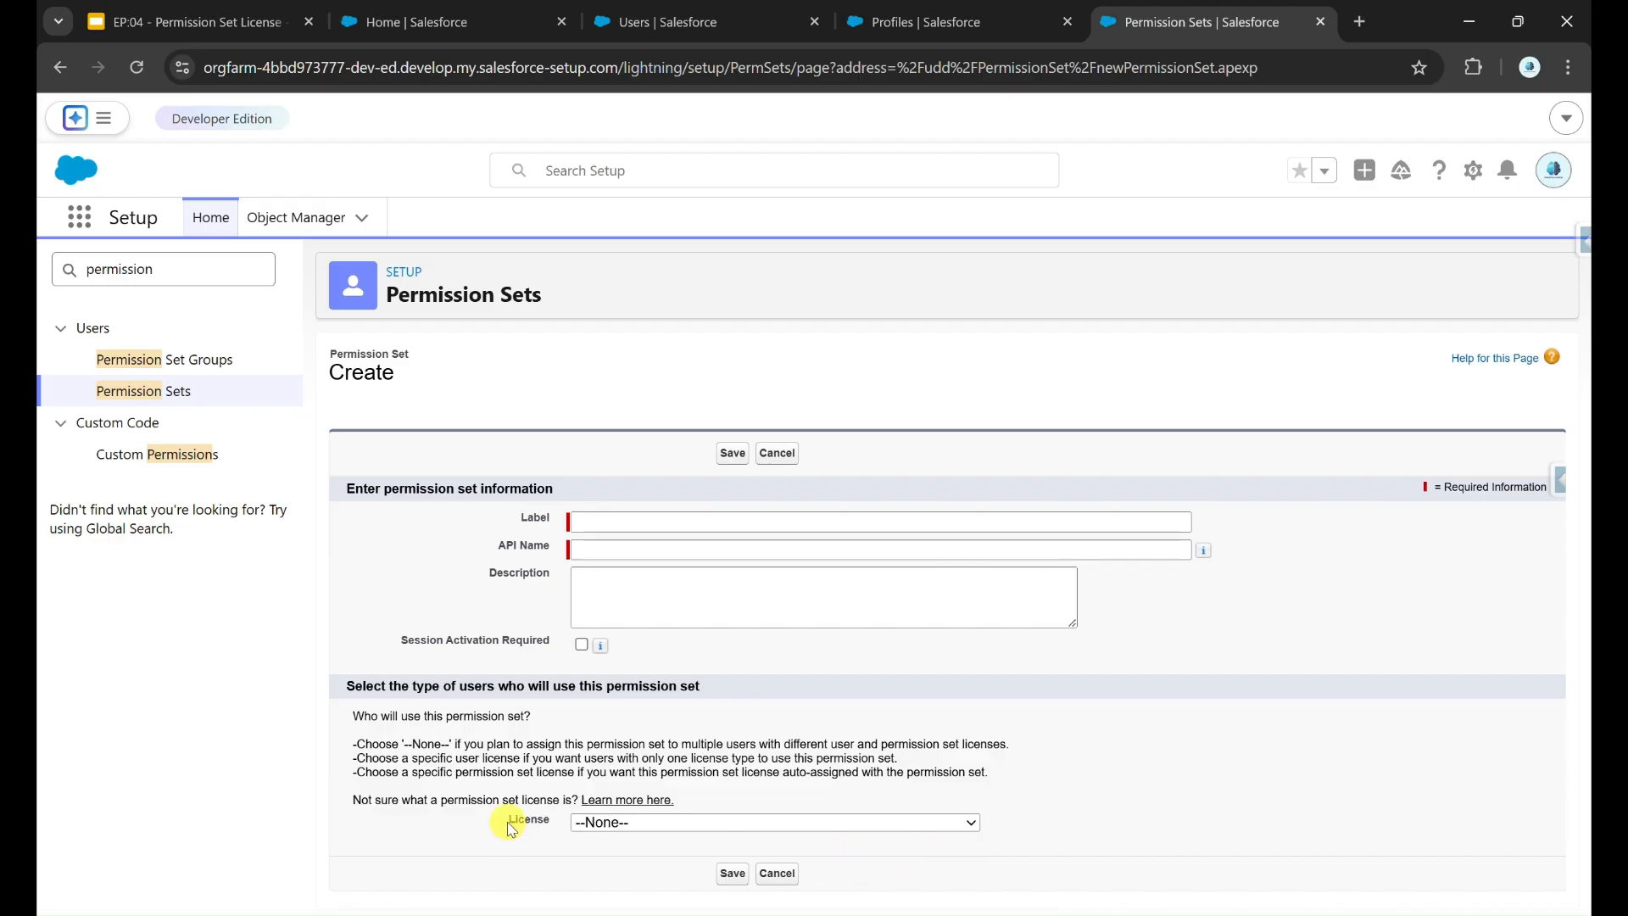
{"action": "left_click", "coordinate": [606, 531]}
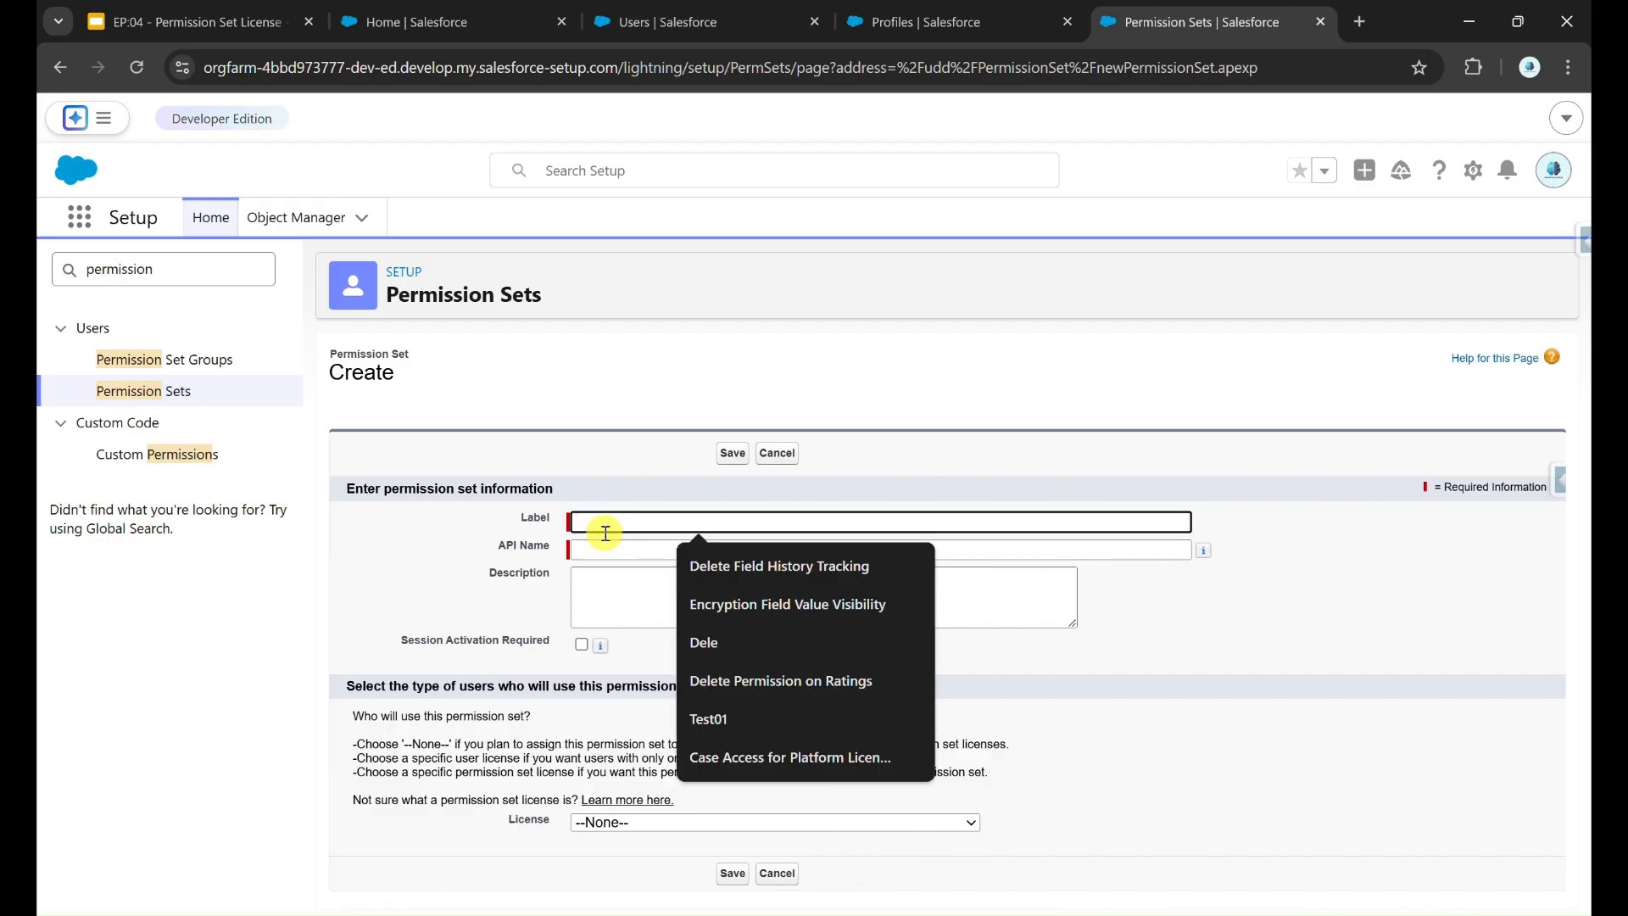
{"action": "key", "text": "ctrl+v"}
{"action": "left_click", "coordinate": [600, 552]}
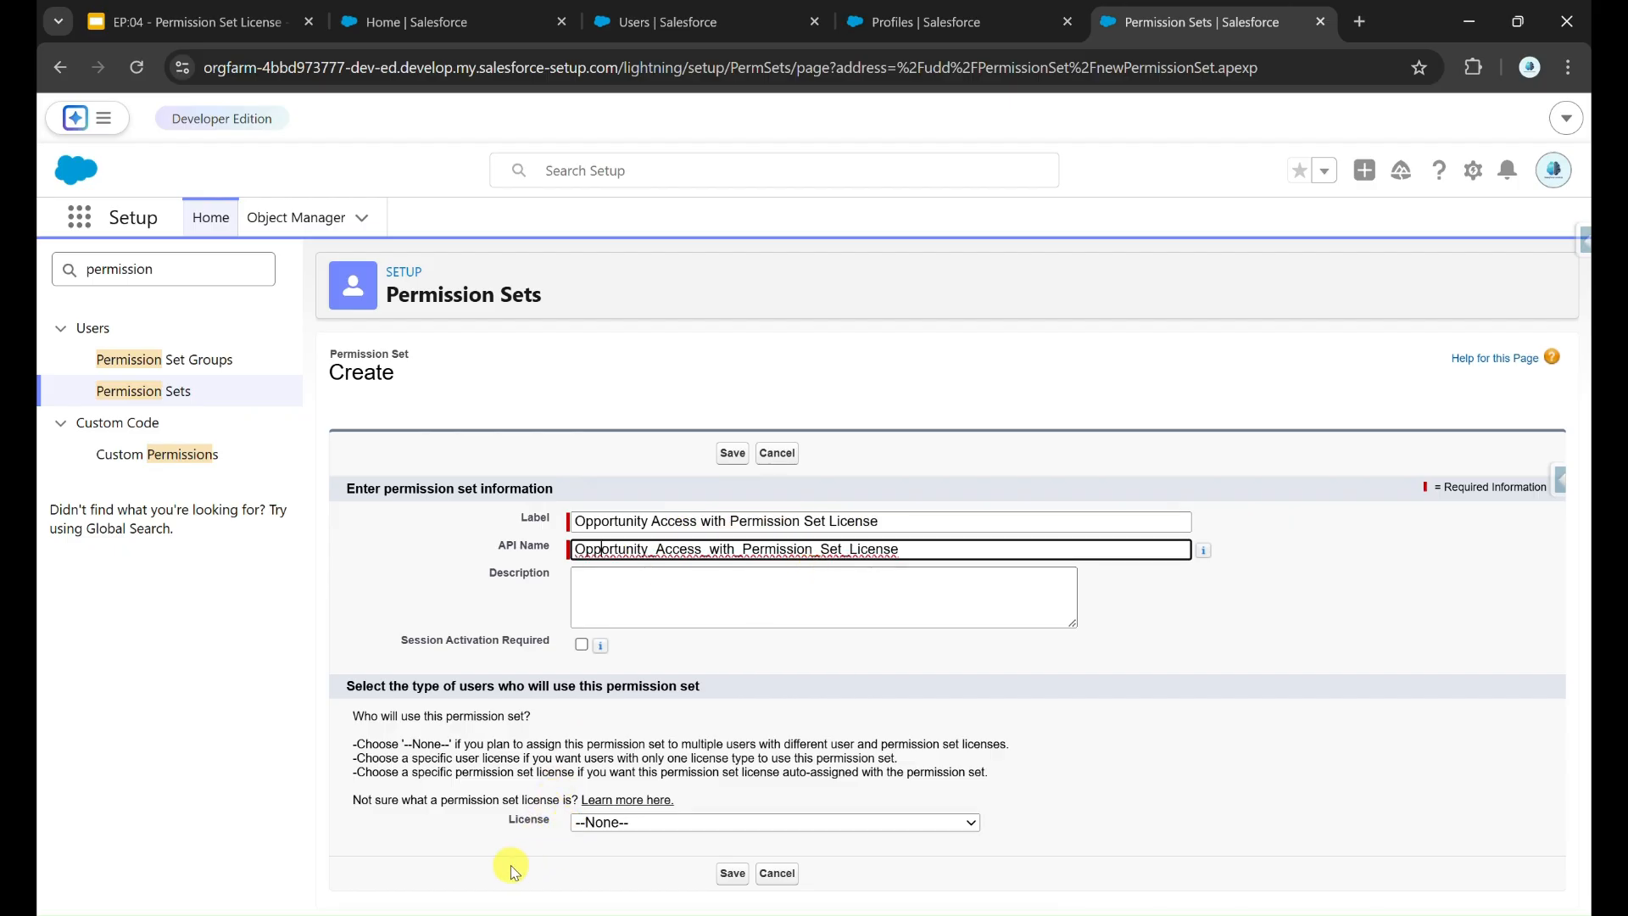
Set the new permission set's license to the Field Service Standard permission set license
{"action": "left_click", "coordinate": [616, 837]}
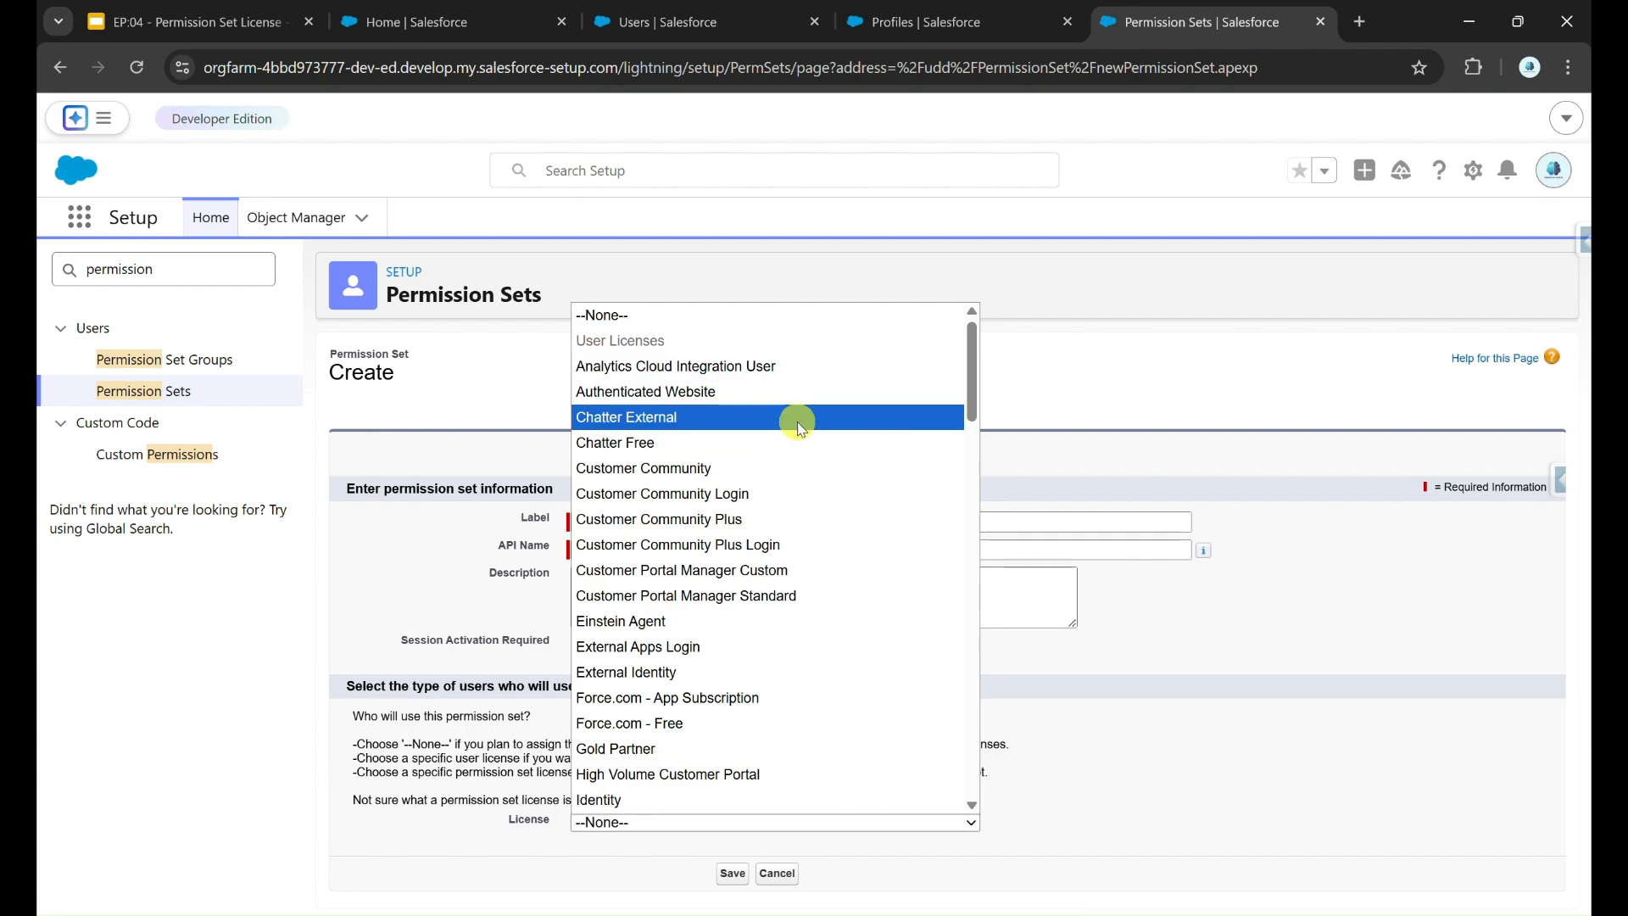
{"action": "scroll", "coordinate": [816, 677], "scroll_direction": "down", "scroll_amount": 5}
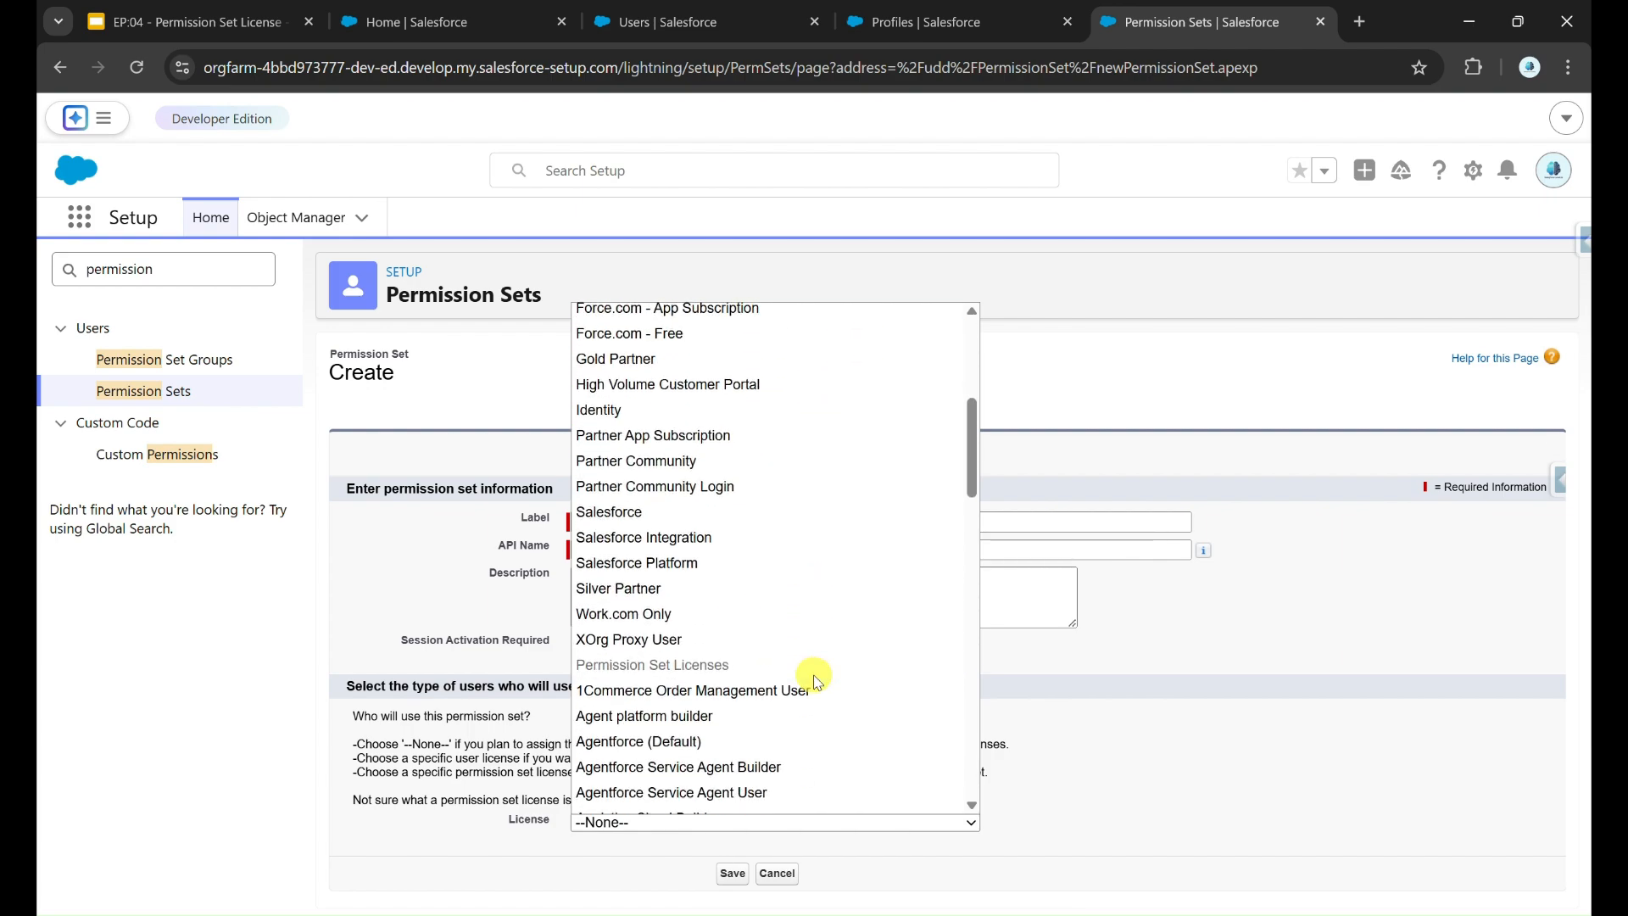
{"action": "scroll", "coordinate": [816, 678], "scroll_direction": "down", "scroll_amount": 3}
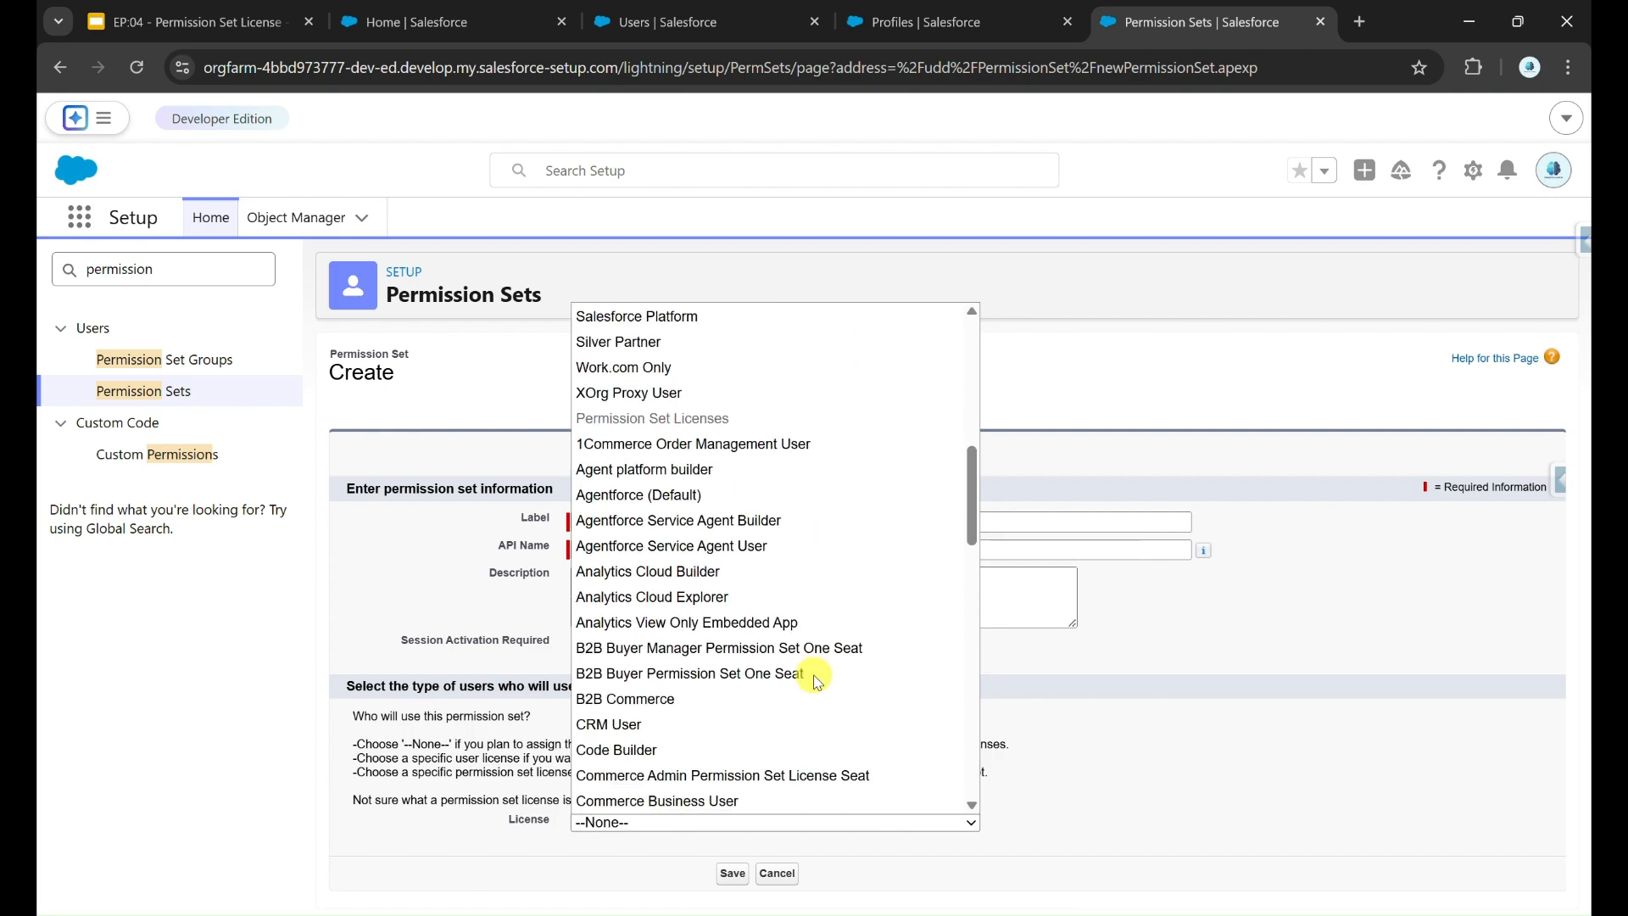
{"action": "scroll", "coordinate": [716, 676], "scroll_direction": "down", "scroll_amount": 1}
{"action": "scroll", "coordinate": [751, 672], "scroll_direction": "up", "scroll_amount": 1}
{"action": "scroll", "coordinate": [751, 672], "scroll_direction": "down", "scroll_amount": 8}
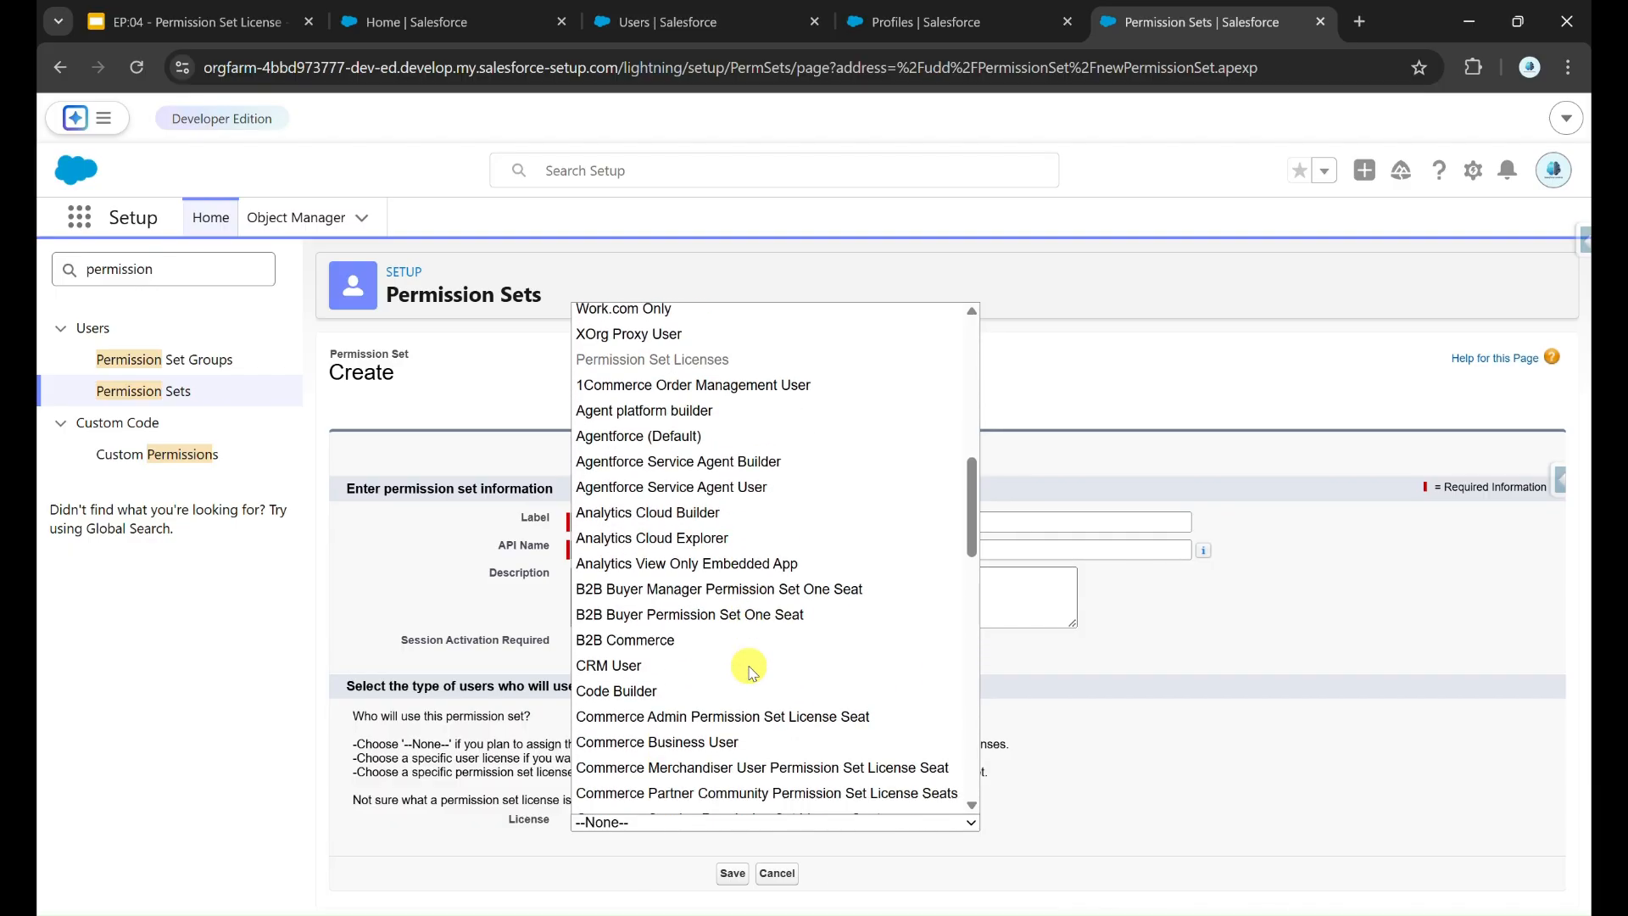
{"action": "scroll", "coordinate": [749, 670], "scroll_direction": "down", "scroll_amount": 1}
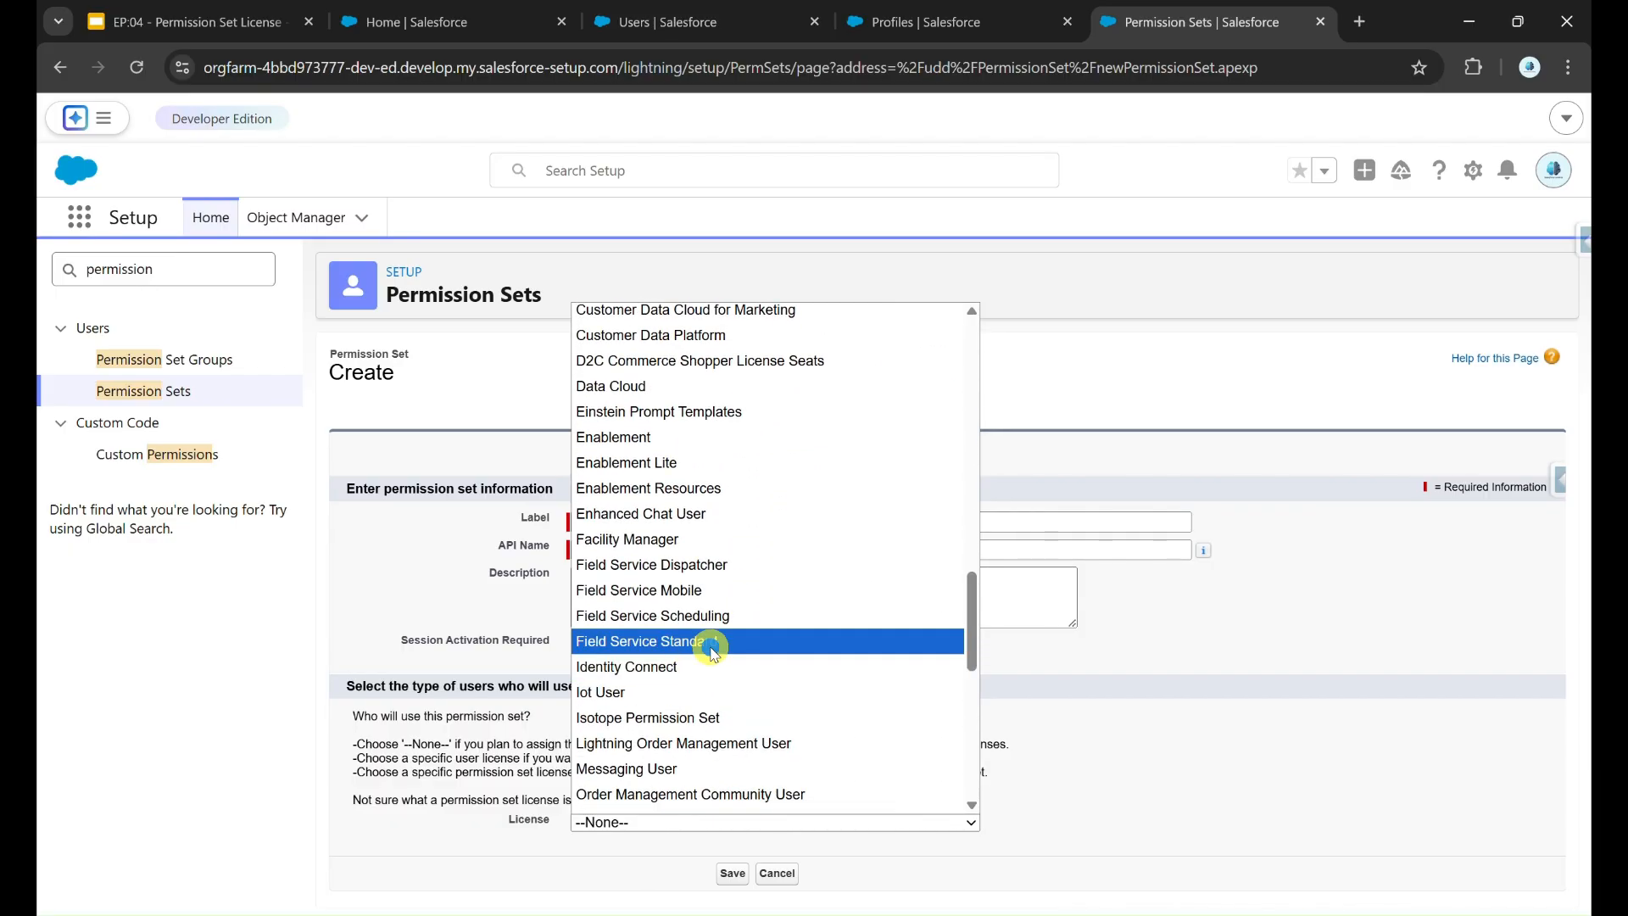
{"action": "left_click", "coordinate": [712, 642]}
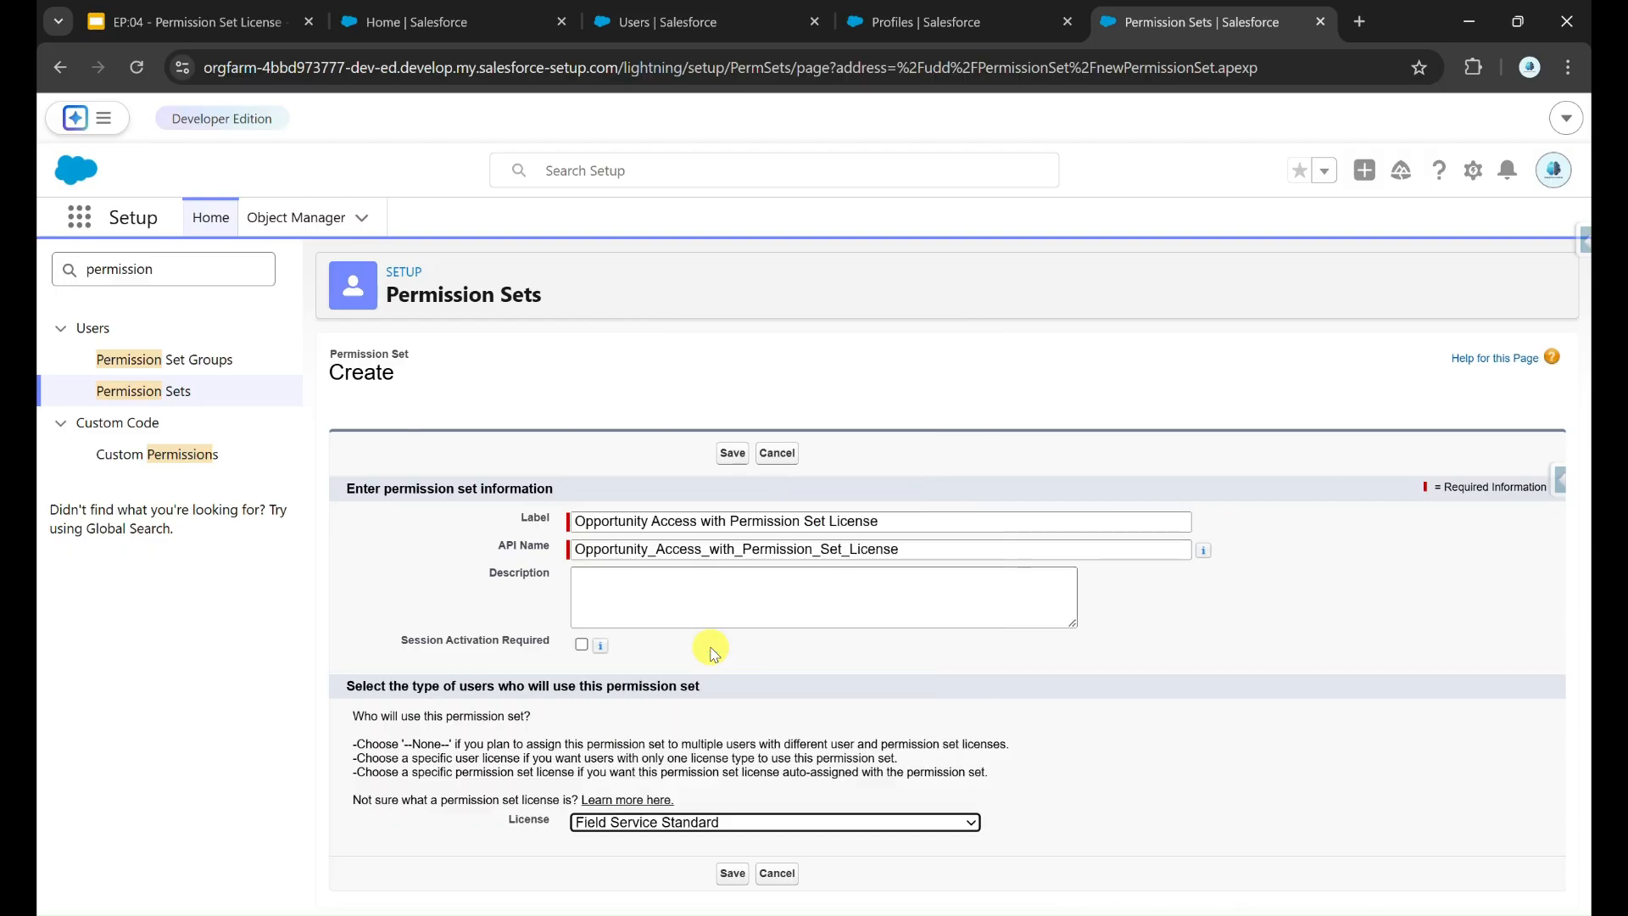
Save the new permission set, then find Opportunities in its object settings and open it
{"action": "left_click", "coordinate": [725, 875]}
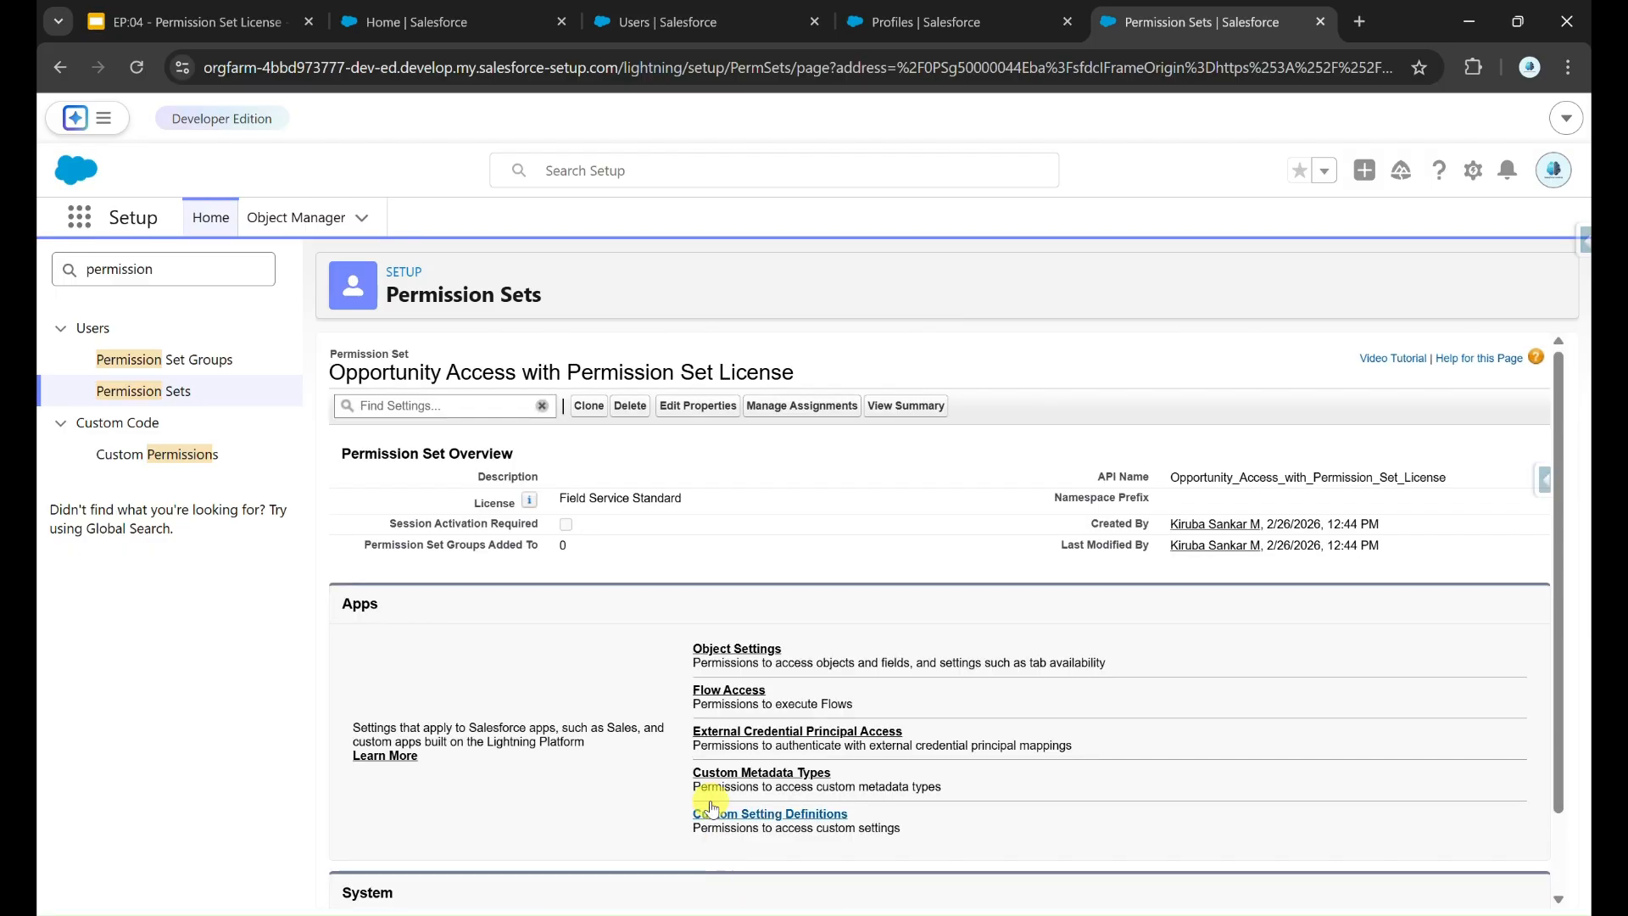
{"action": "scroll", "coordinate": [708, 525], "scroll_direction": "down", "scroll_amount": 1}
{"action": "left_click", "coordinate": [729, 564]}
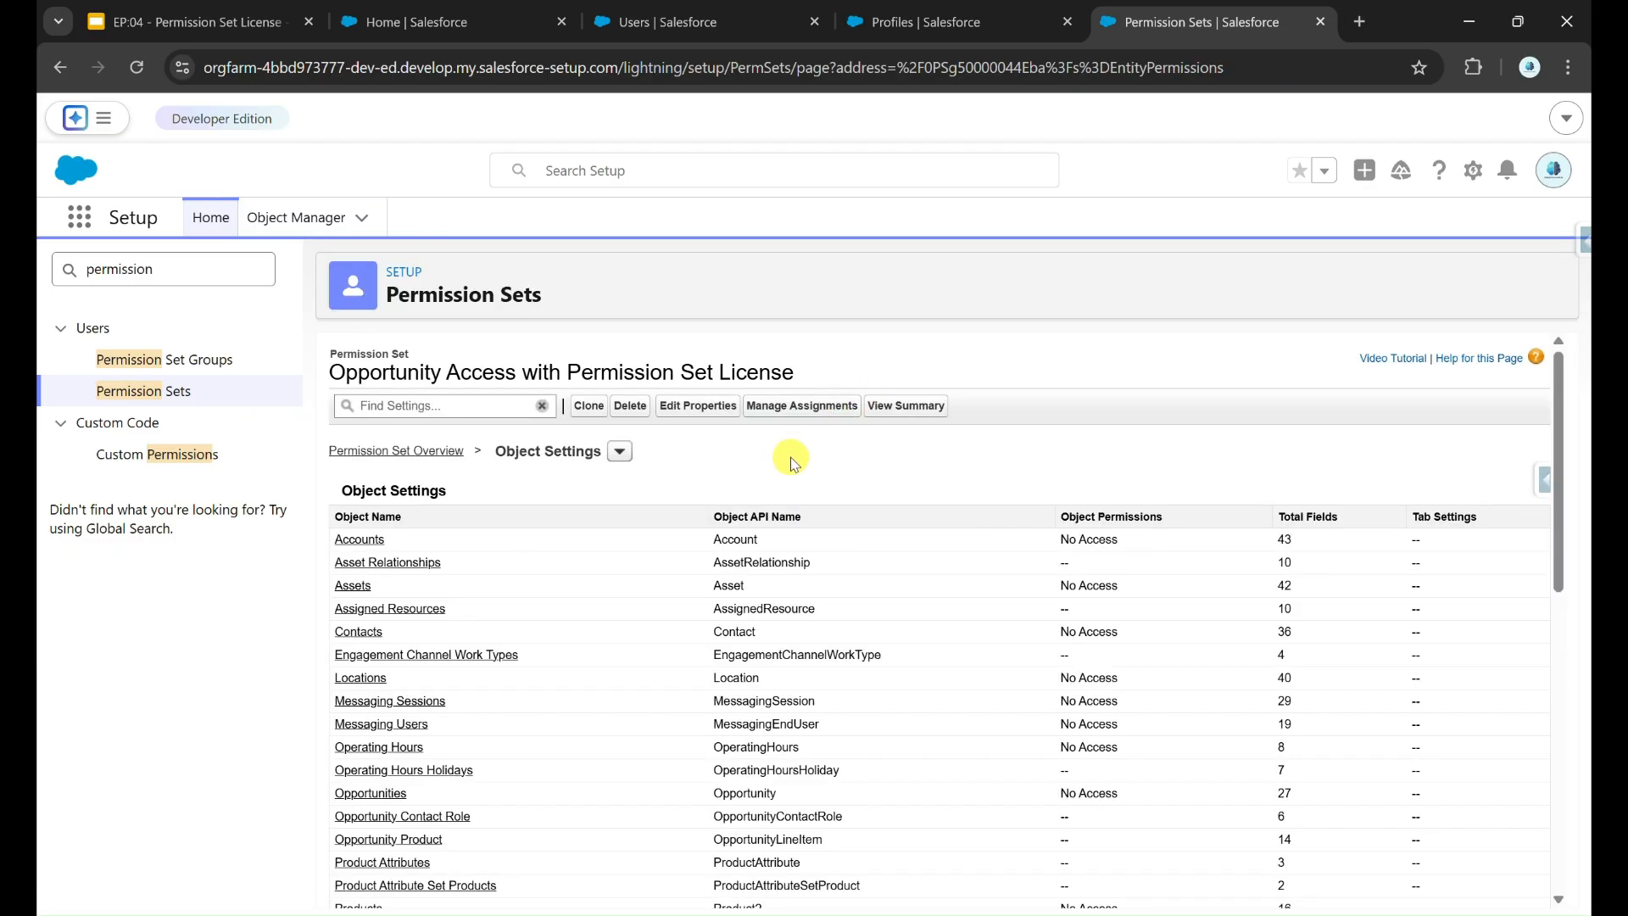
{"action": "key", "text": "ctrl+f"}
{"action": "type", "text": "Opport"}
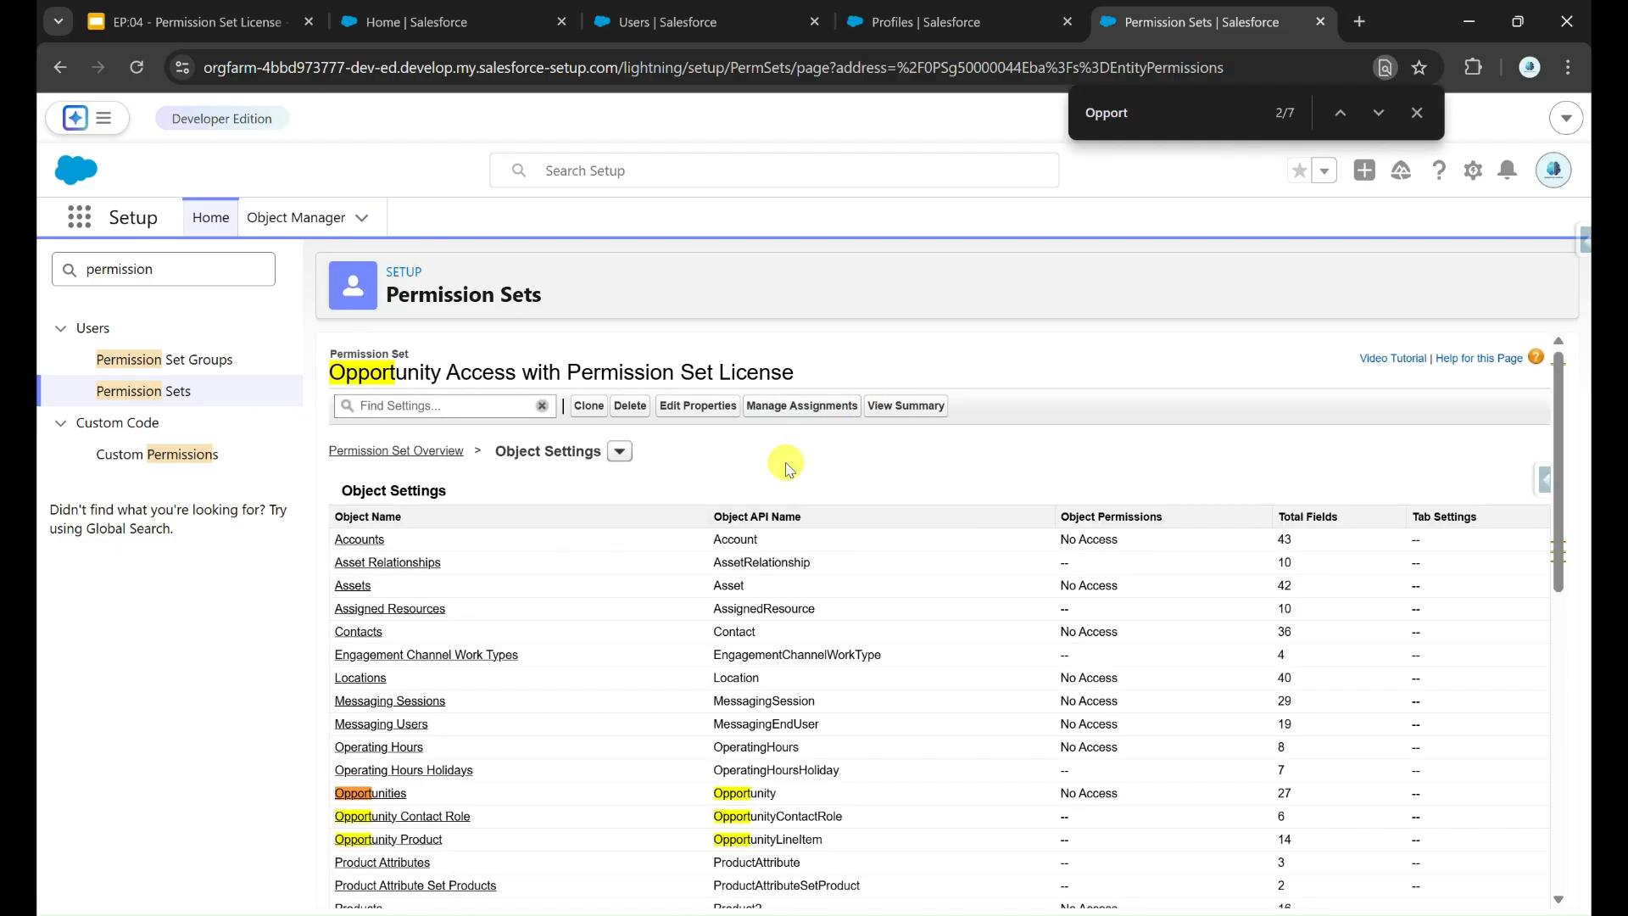
{"action": "scroll", "coordinate": [600, 520], "scroll_direction": "down", "scroll_amount": 5}
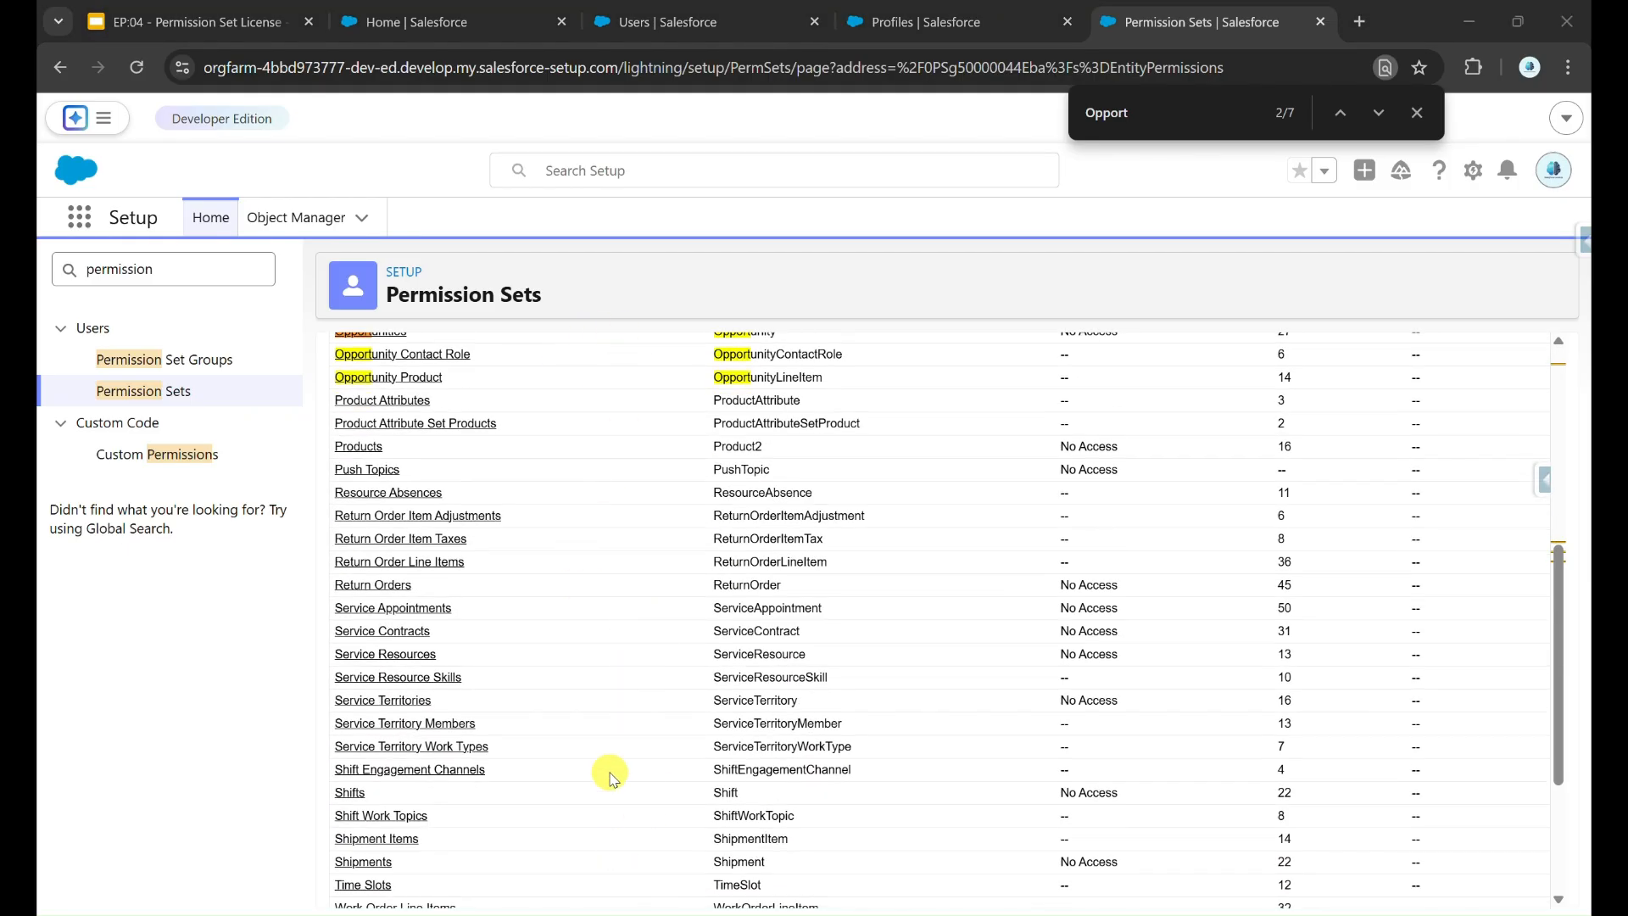
{"action": "scroll", "coordinate": [610, 773], "scroll_direction": "up", "scroll_amount": 5}
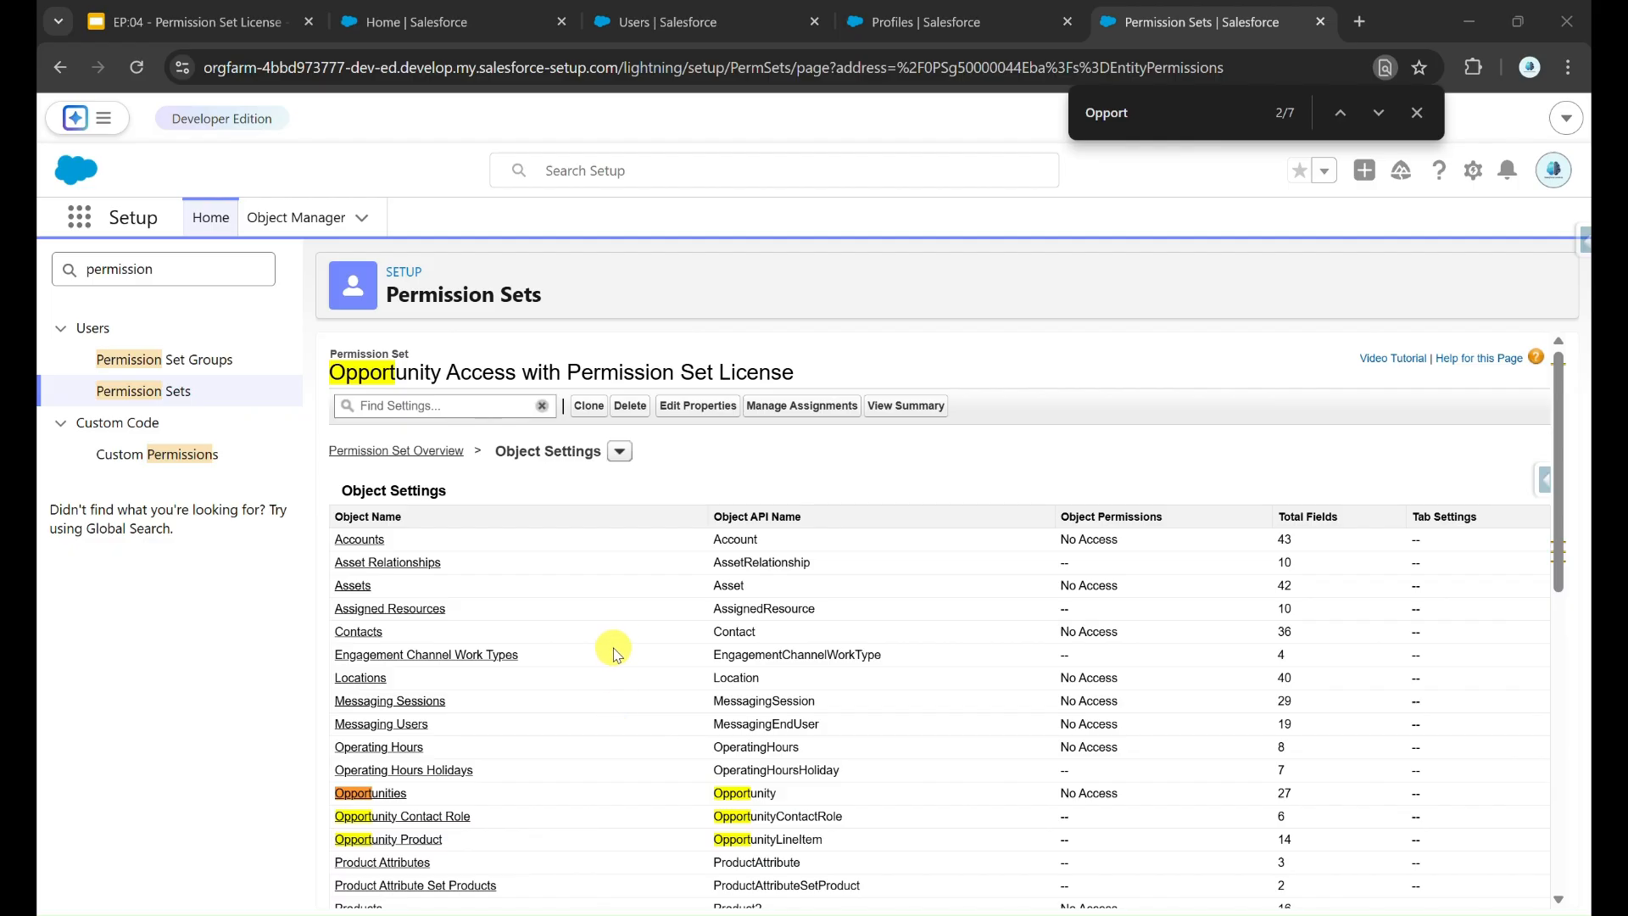
{"action": "left_click", "coordinate": [399, 794]}
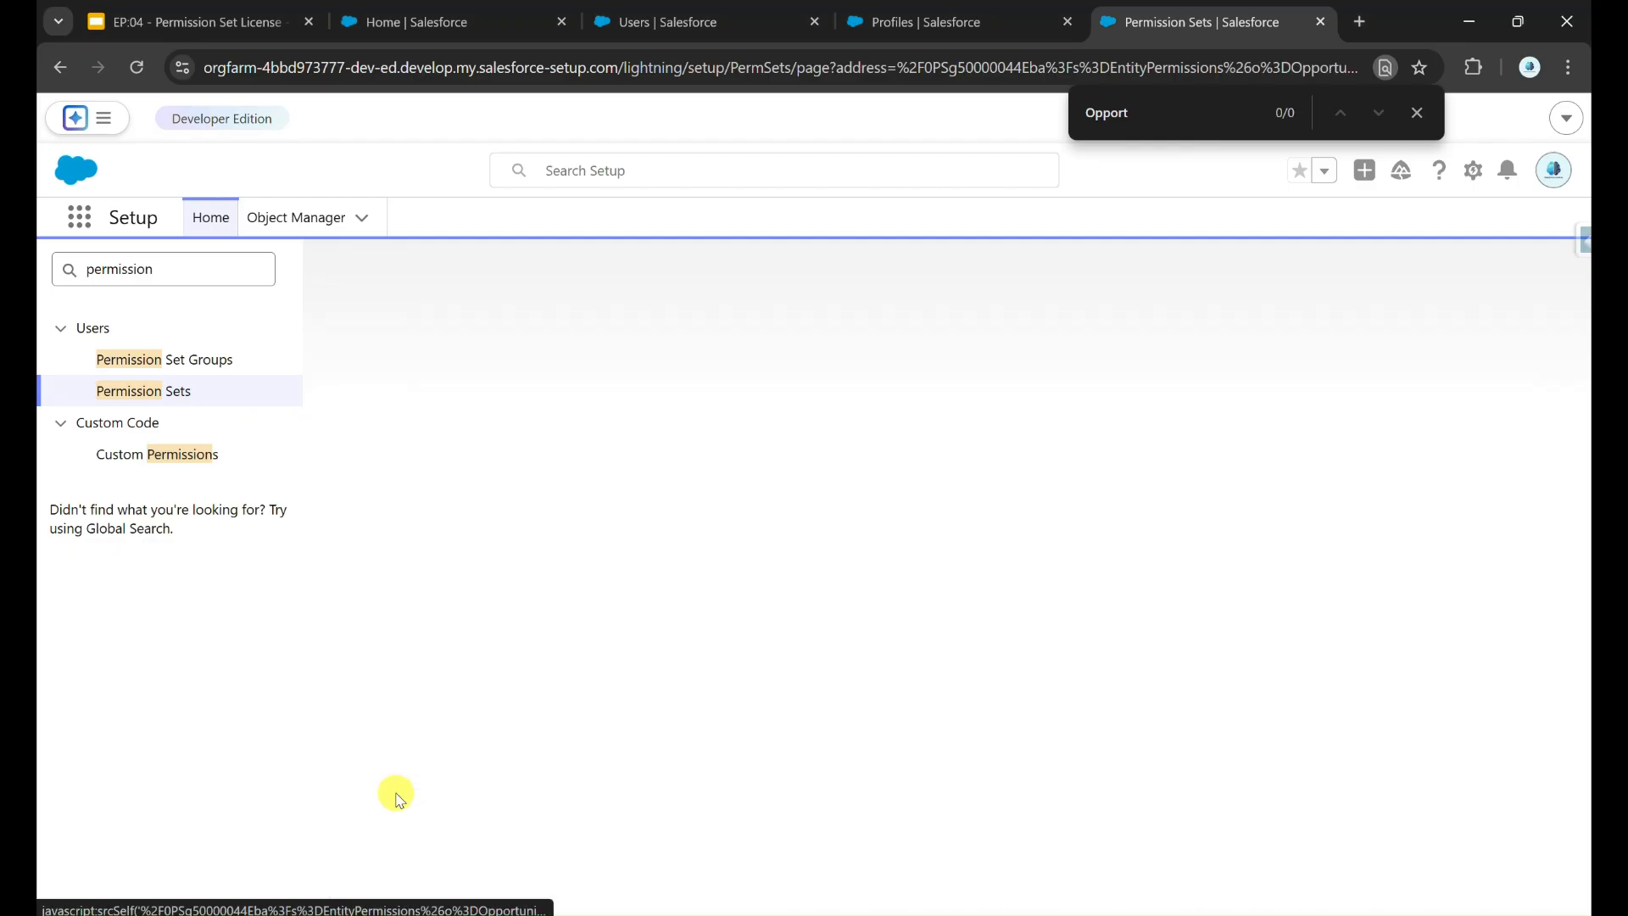
Edit the permission set's Opportunities settings to enable View All Fields and Modify All Records, and save
{"action": "left_click", "coordinate": [724, 488]}
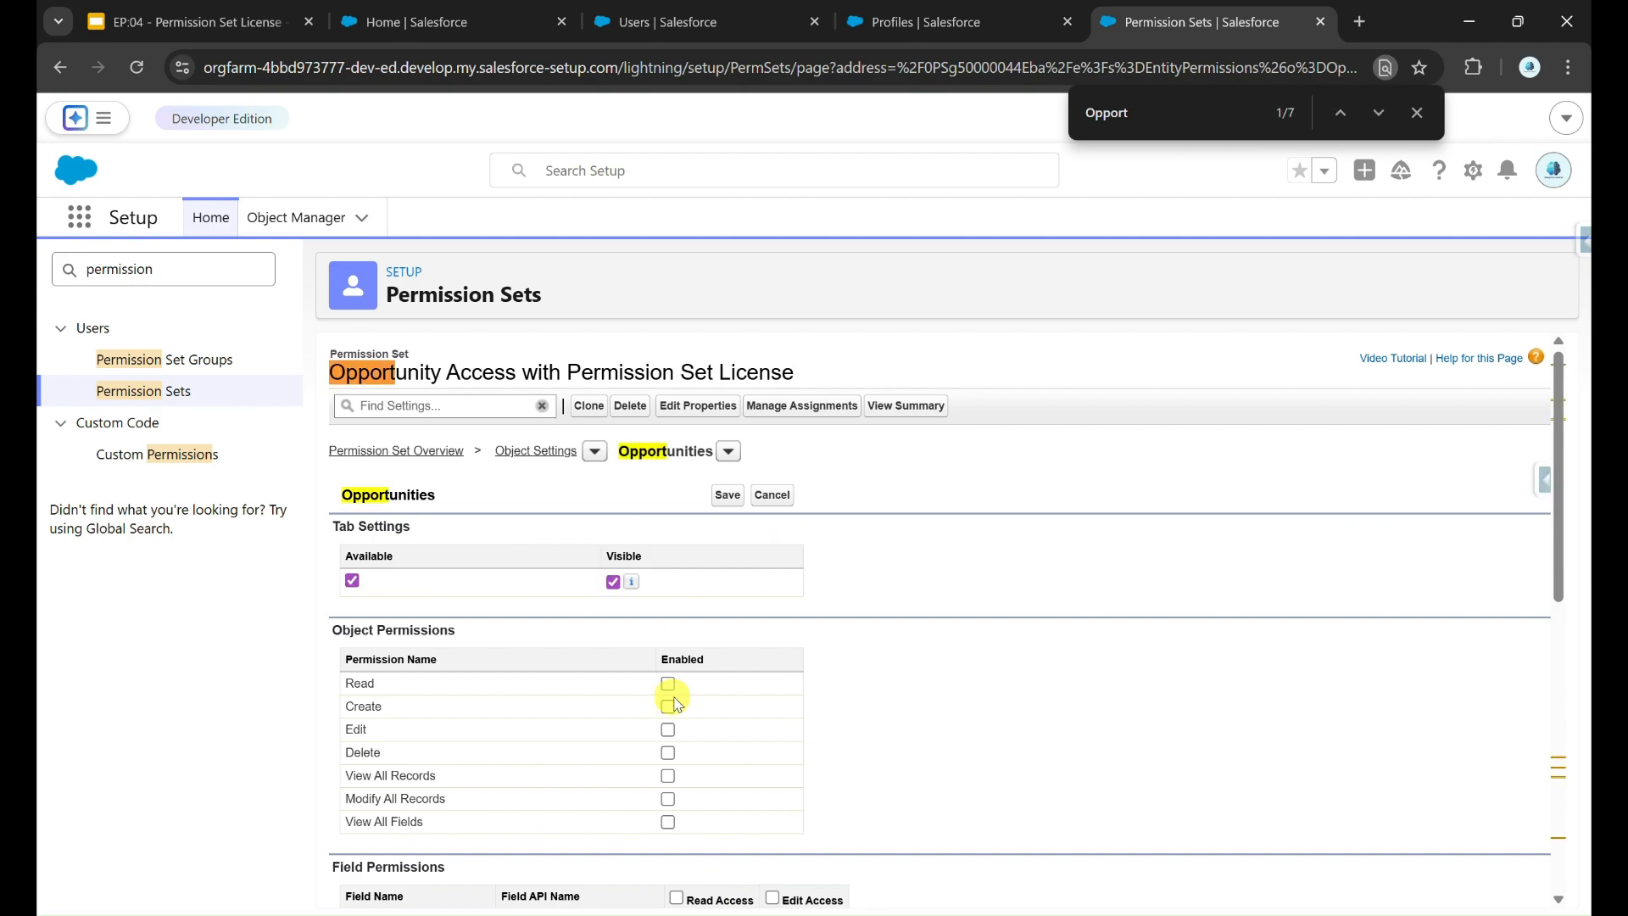
{"action": "left_click", "coordinate": [667, 821]}
{"action": "left_click", "coordinate": [667, 799]}
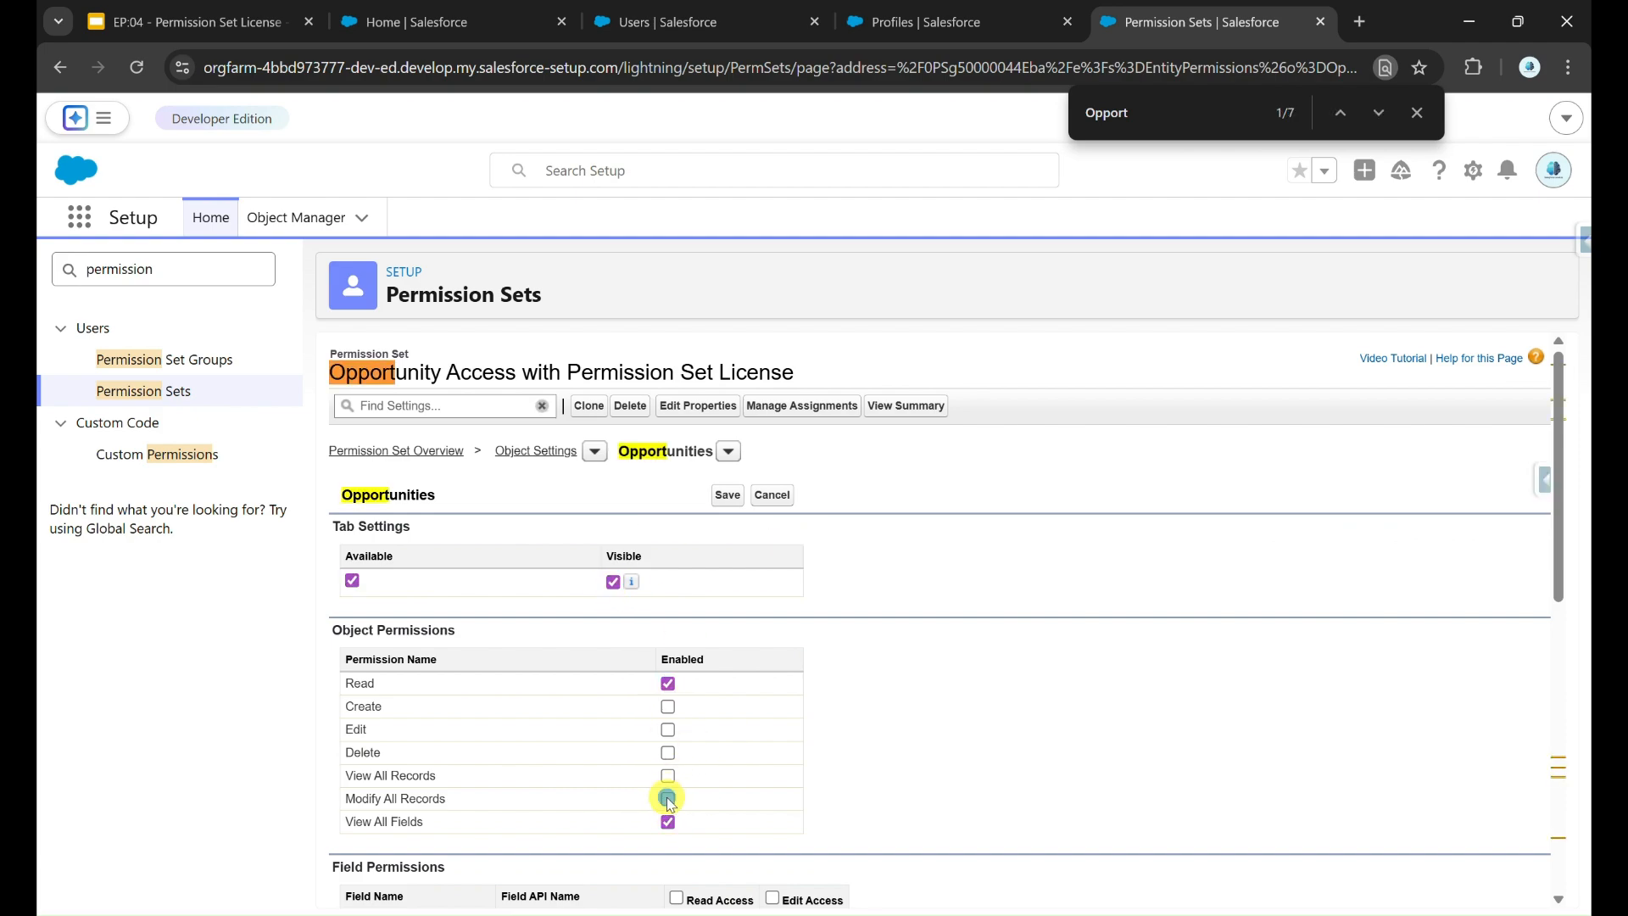
{"action": "left_click", "coordinate": [730, 500]}
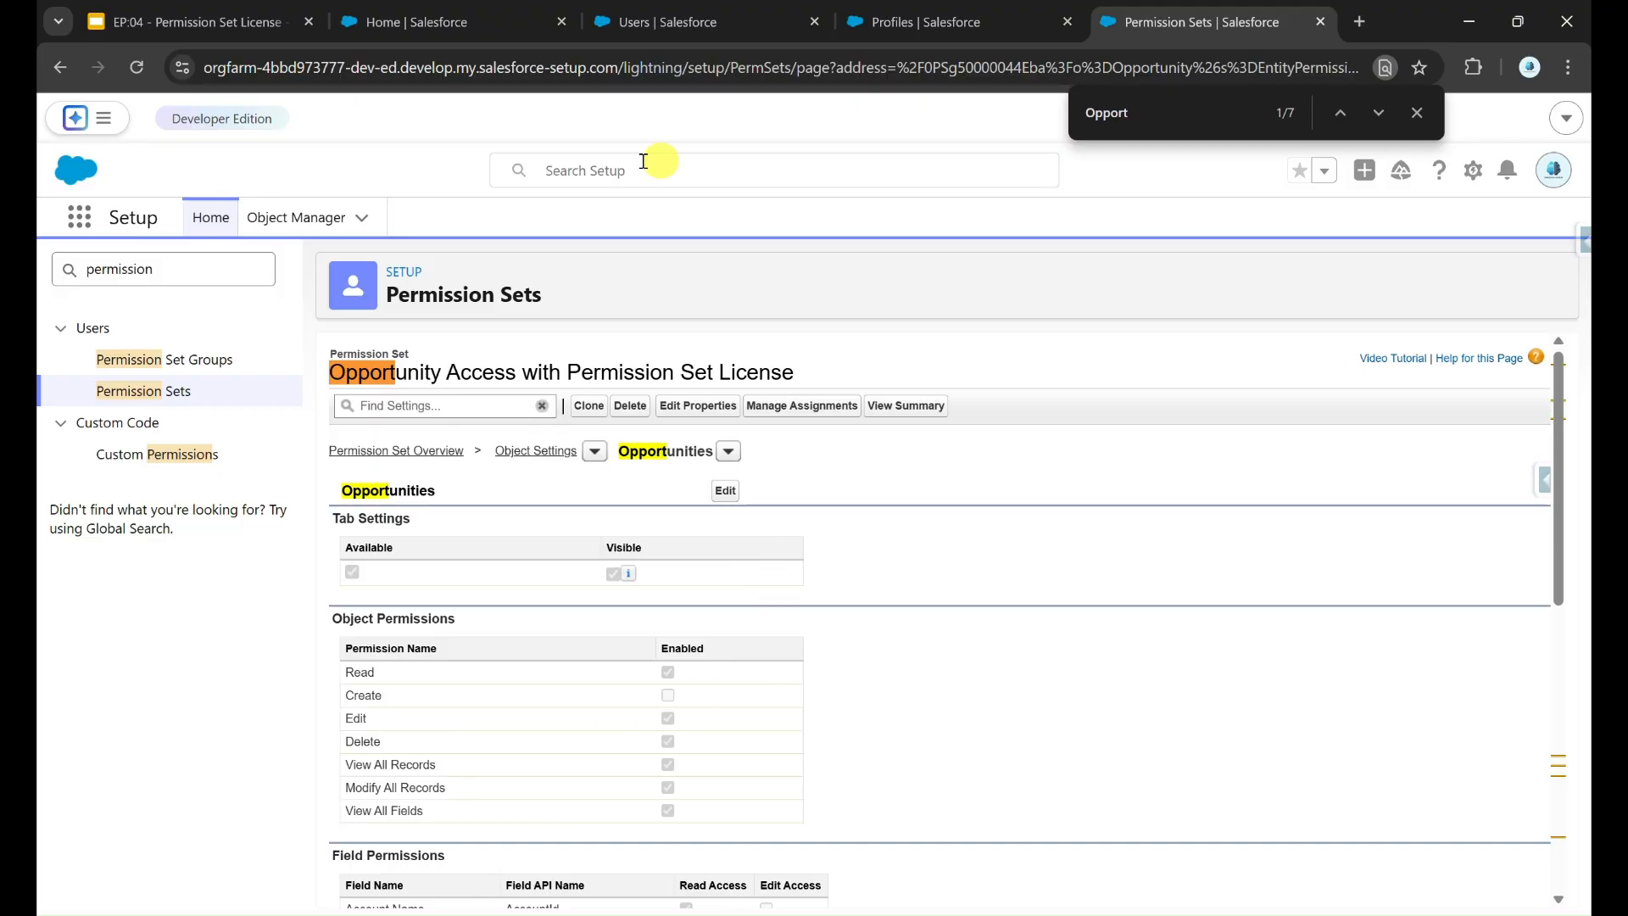
Delete the Opportunity Access permission set assignment from the Front Desk Staff user
{"action": "left_click", "coordinate": [631, 19]}
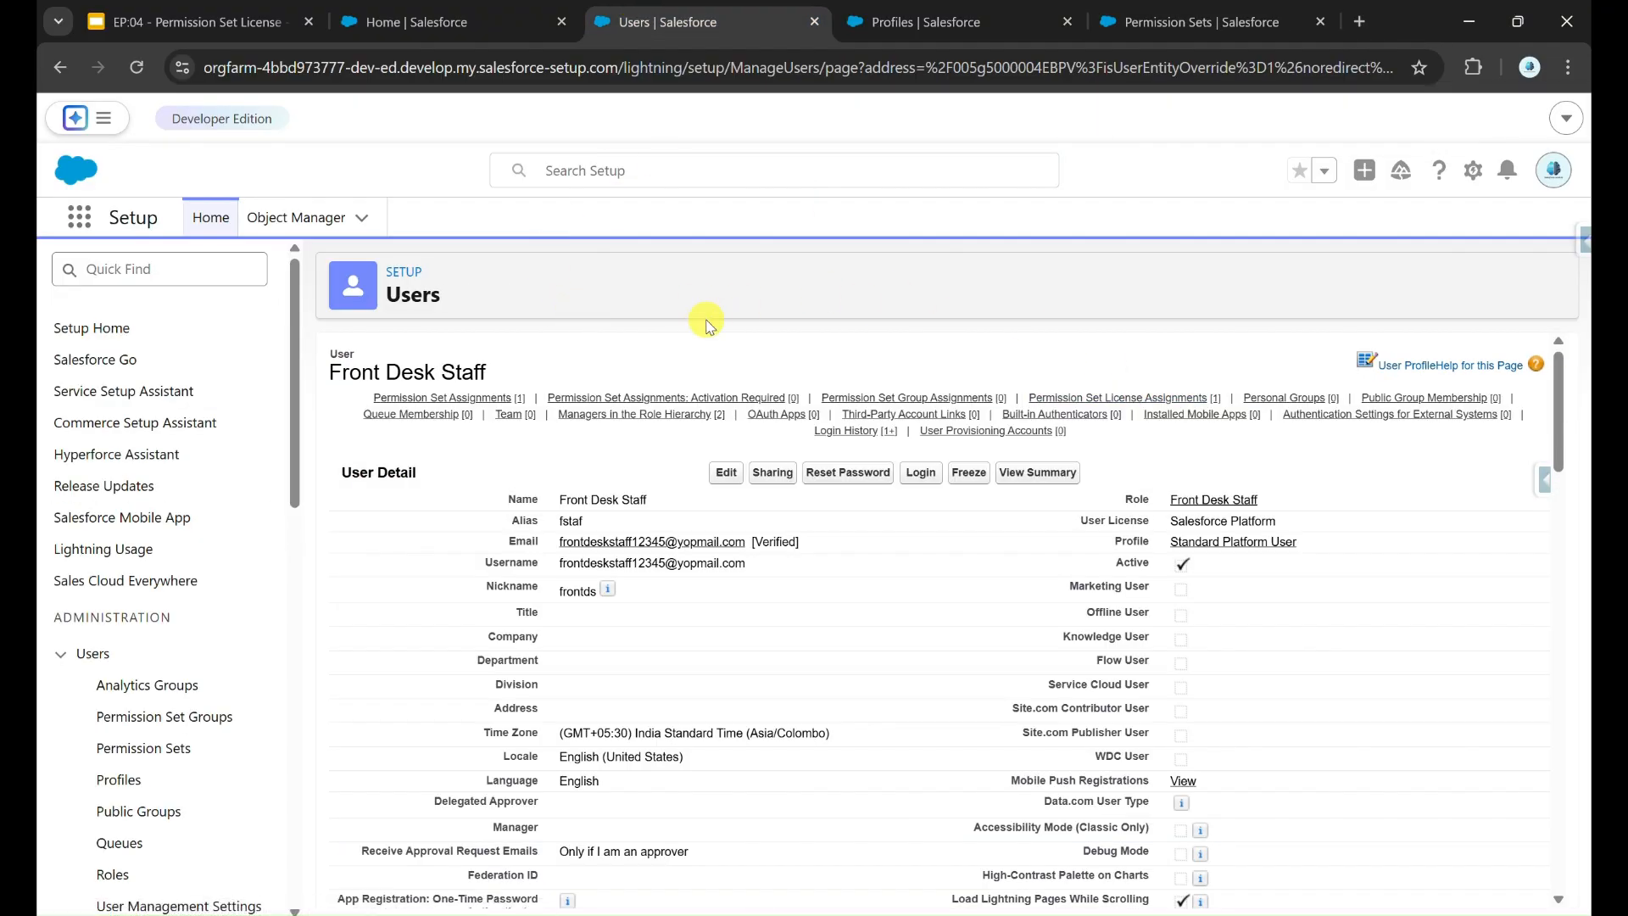
{"action": "mouse_move", "coordinate": [472, 404]}
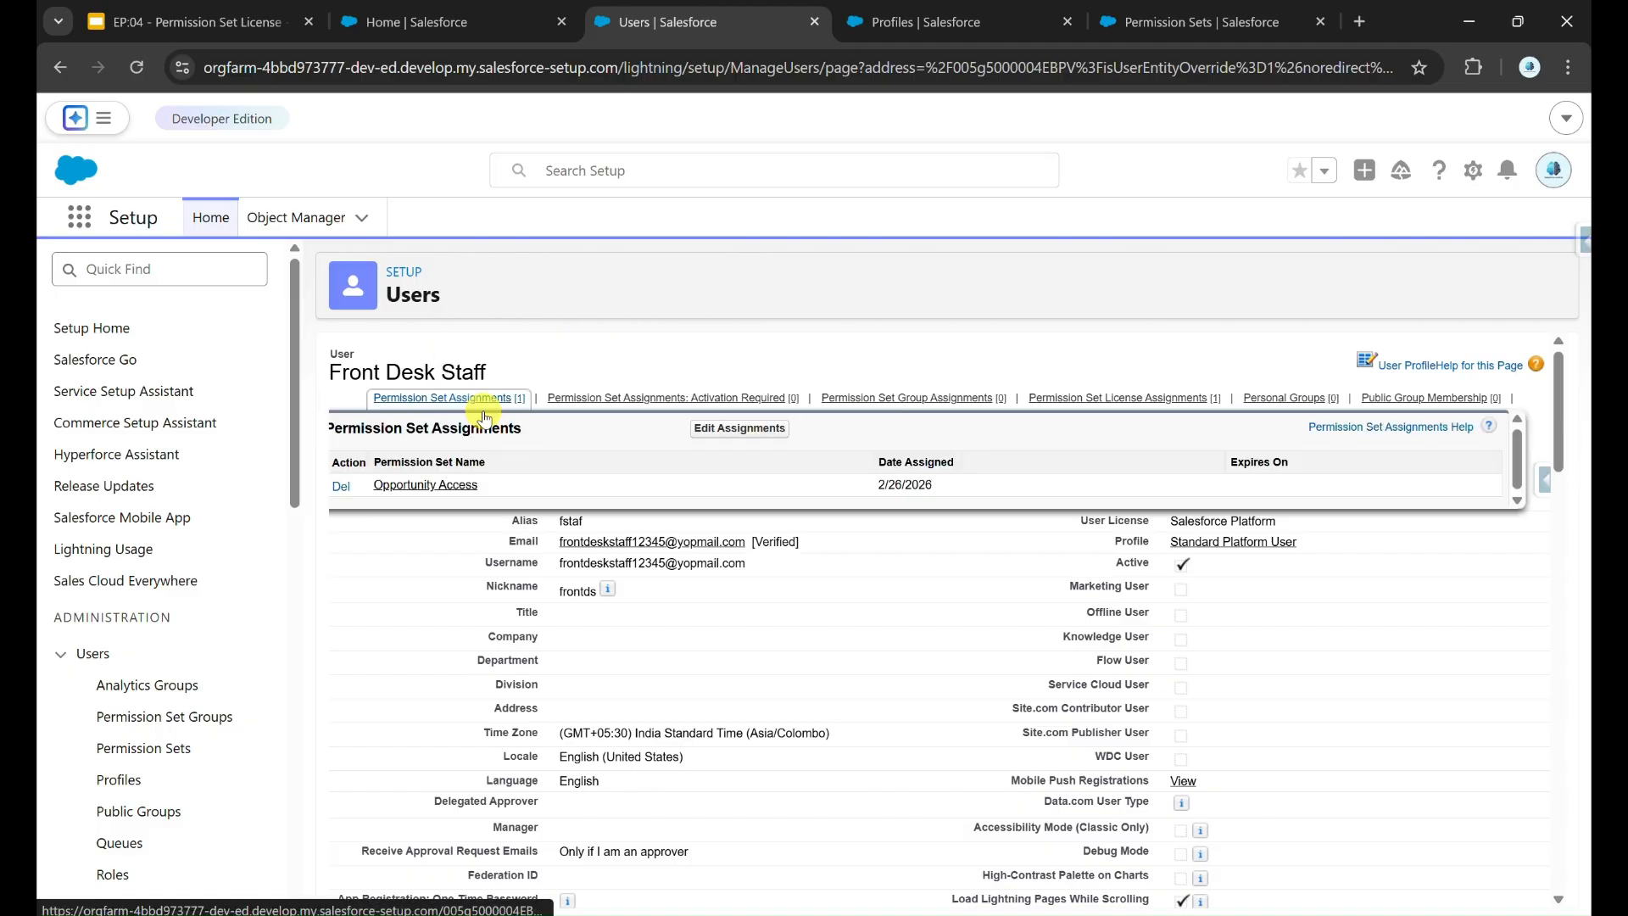
{"action": "left_click", "coordinate": [340, 489]}
{"action": "left_click", "coordinate": [901, 229]}
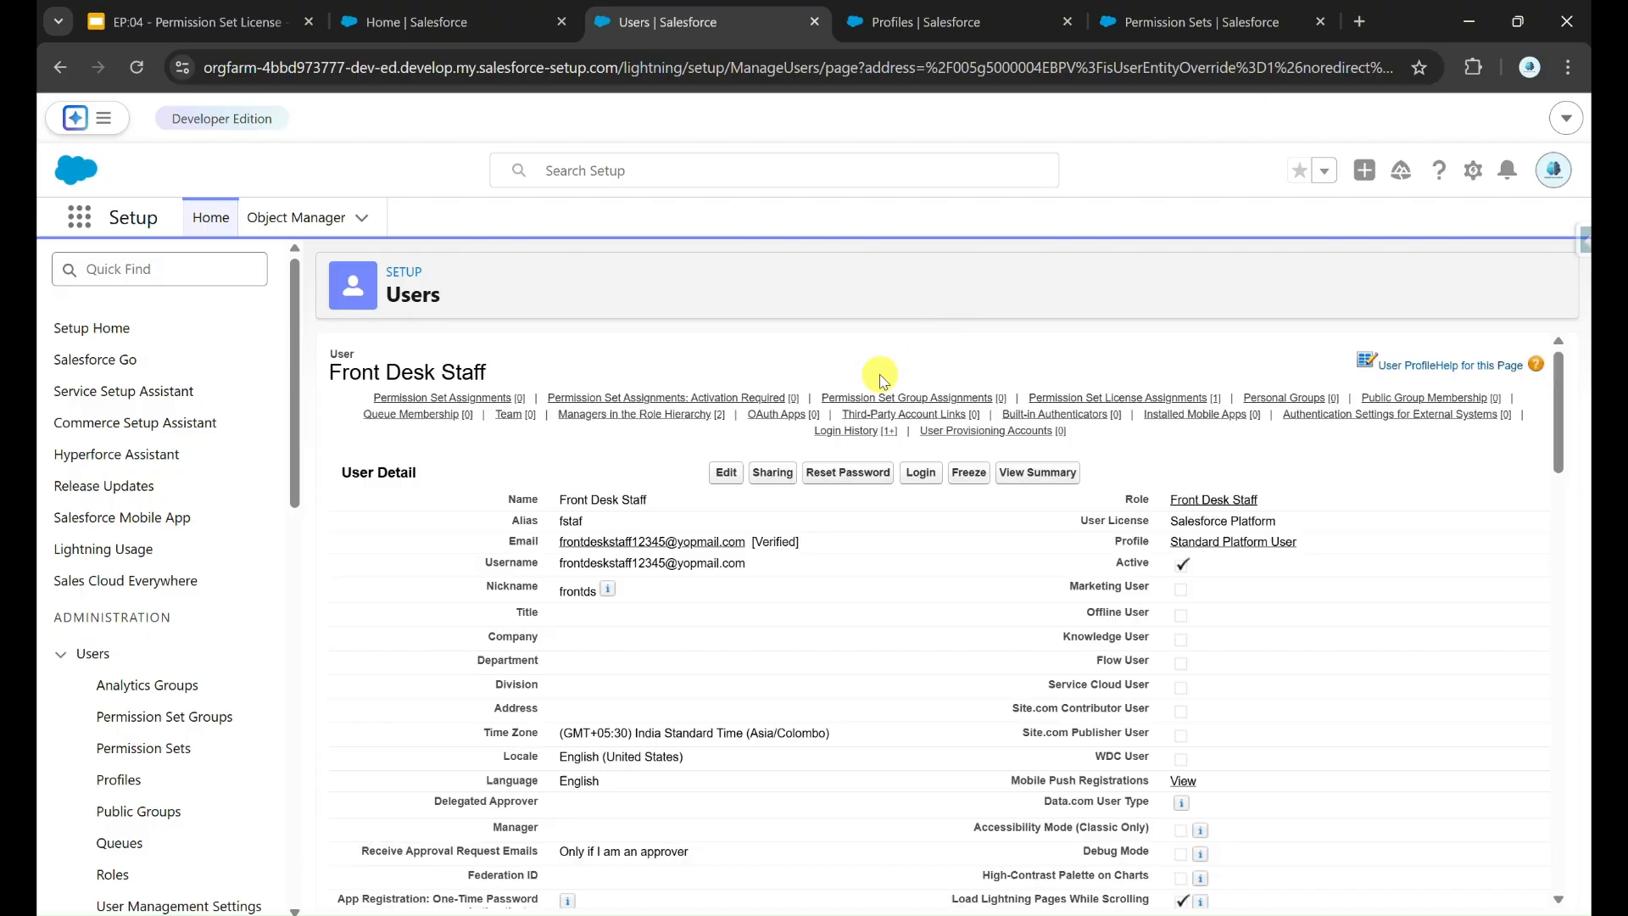
Delete the Field Service Standard permission set license assignment from the Front Desk Staff user
{"action": "mouse_move", "coordinate": [1072, 399]}
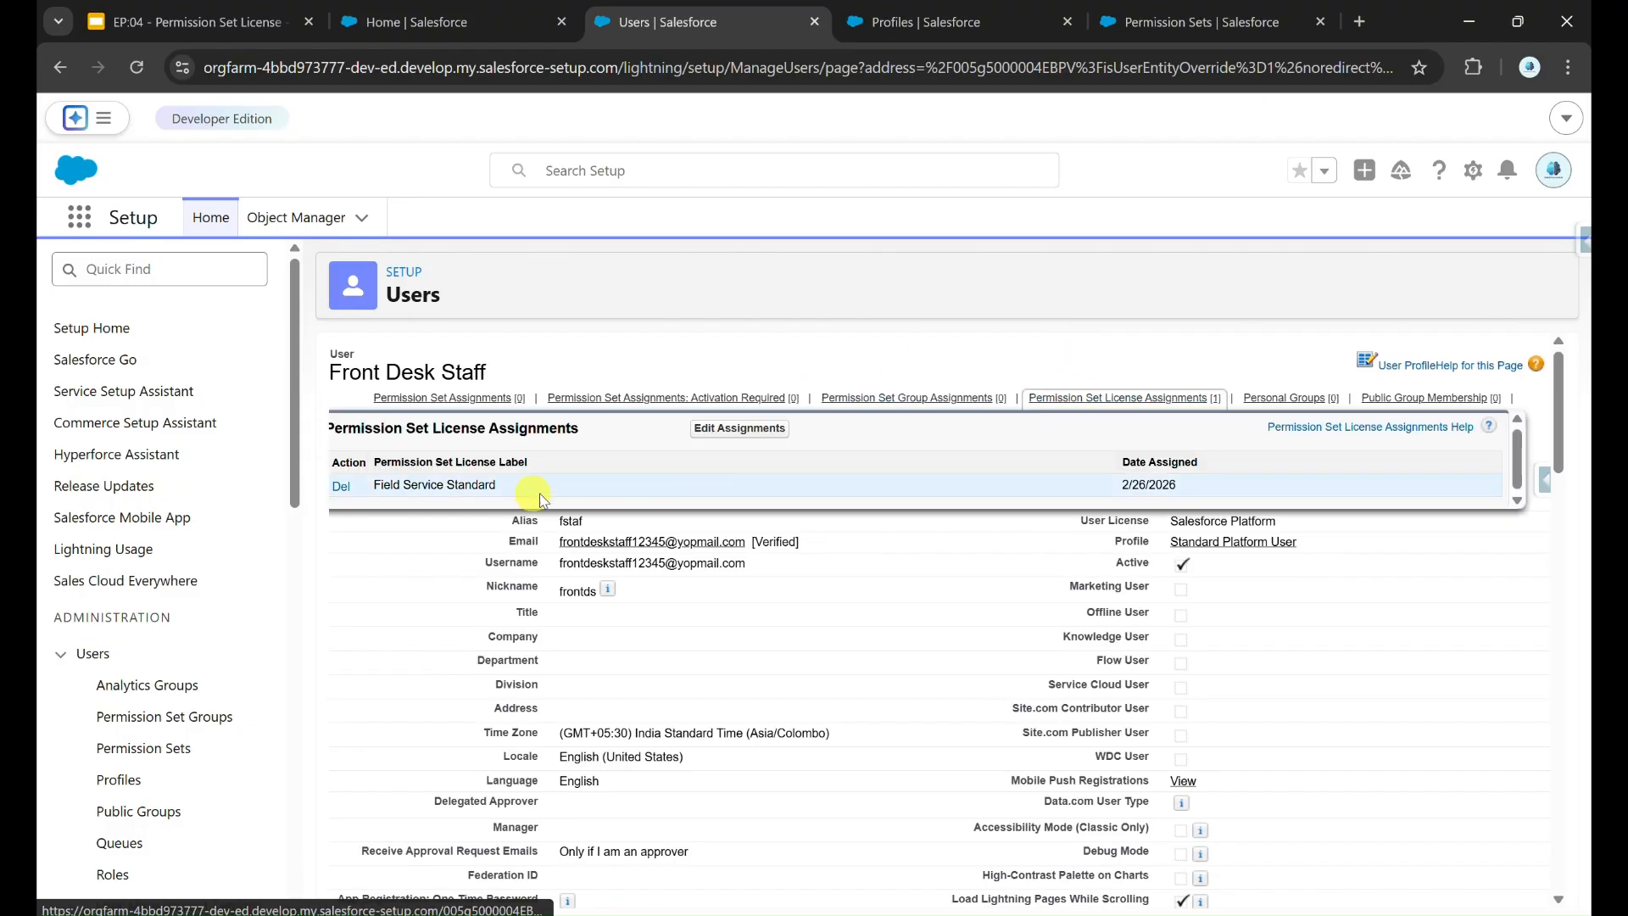
{"action": "left_click", "coordinate": [344, 489]}
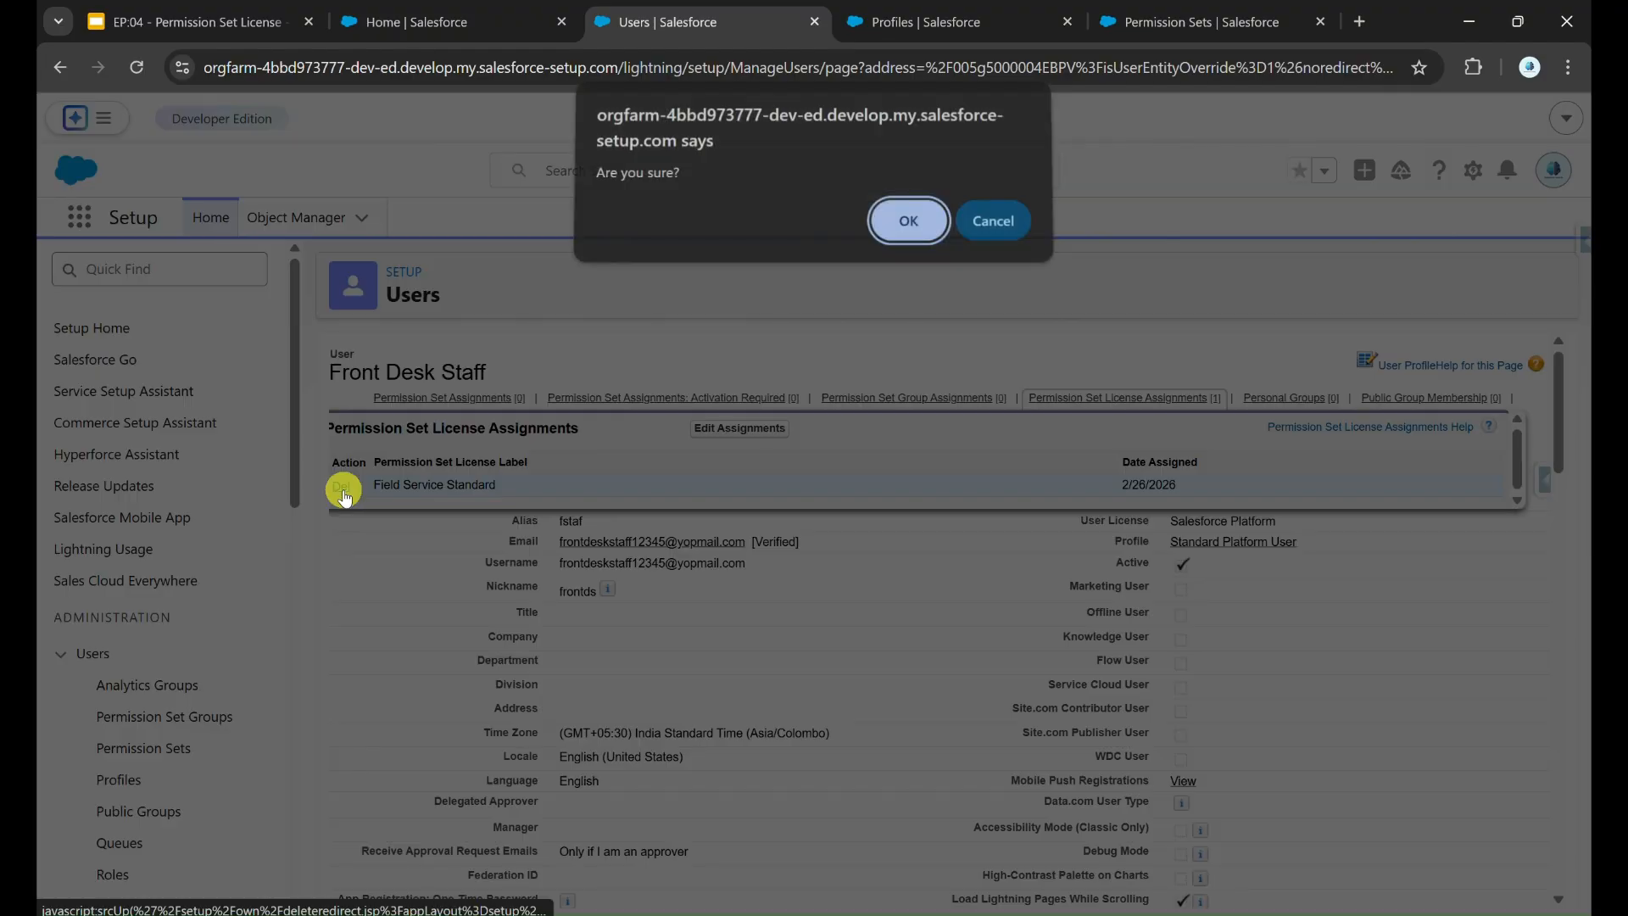
{"action": "left_click", "coordinate": [908, 226]}
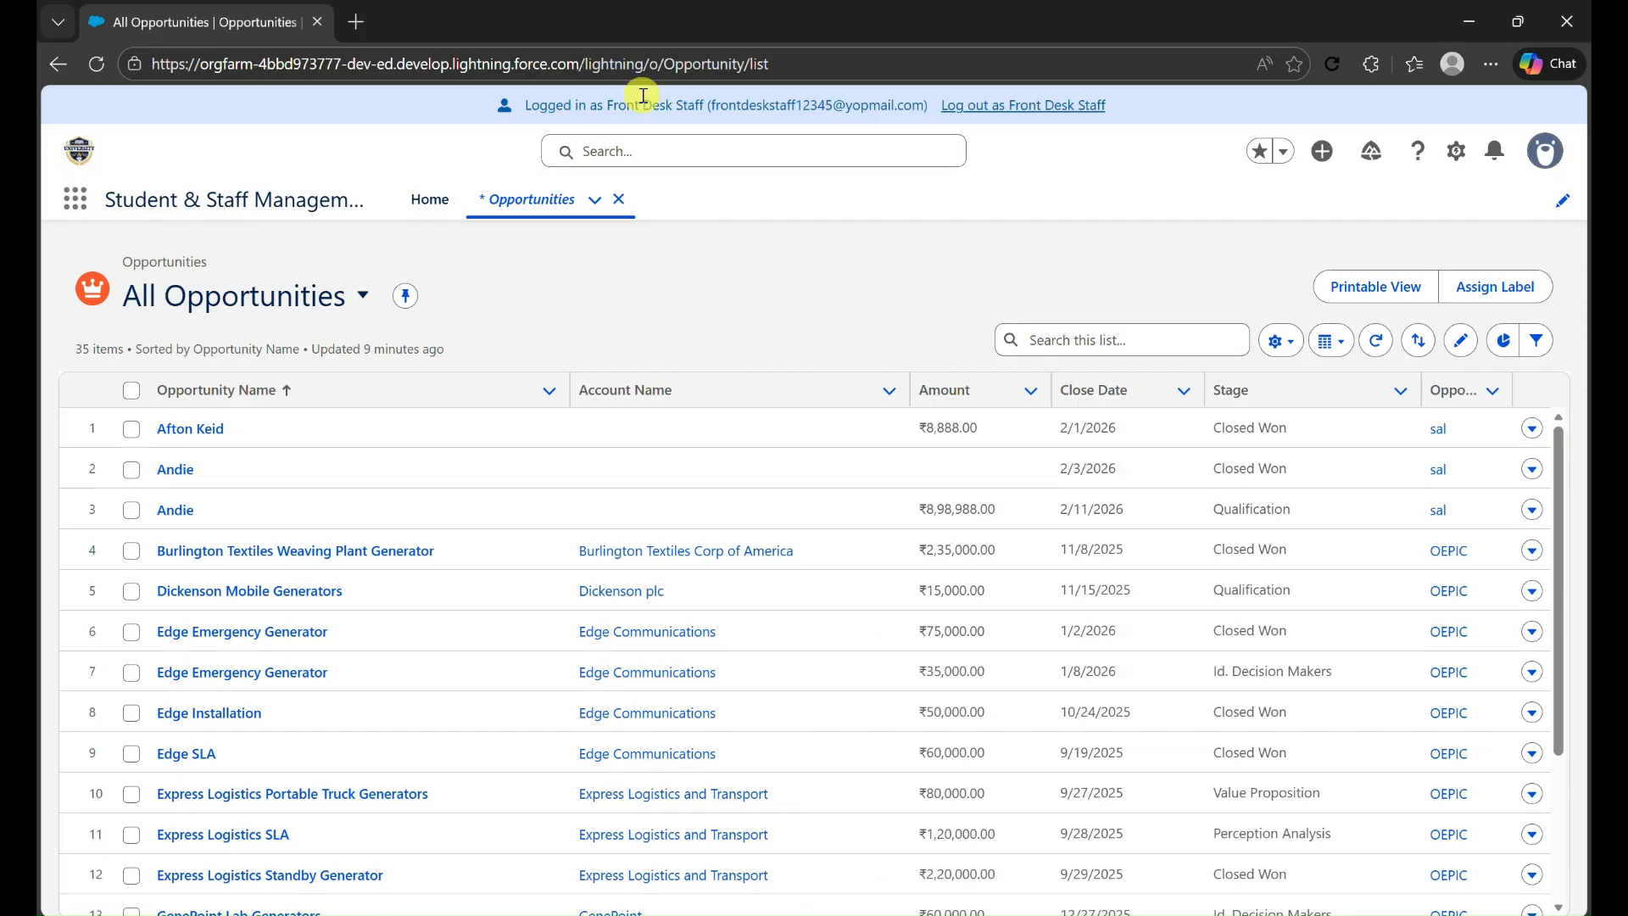
In the Front Desk Staff browser session, close the Opportunities tab, reload the page and search the App Launcher for "oppor"
{"action": "left_click", "coordinate": [620, 198]}
{"action": "left_click", "coordinate": [1340, 70]}
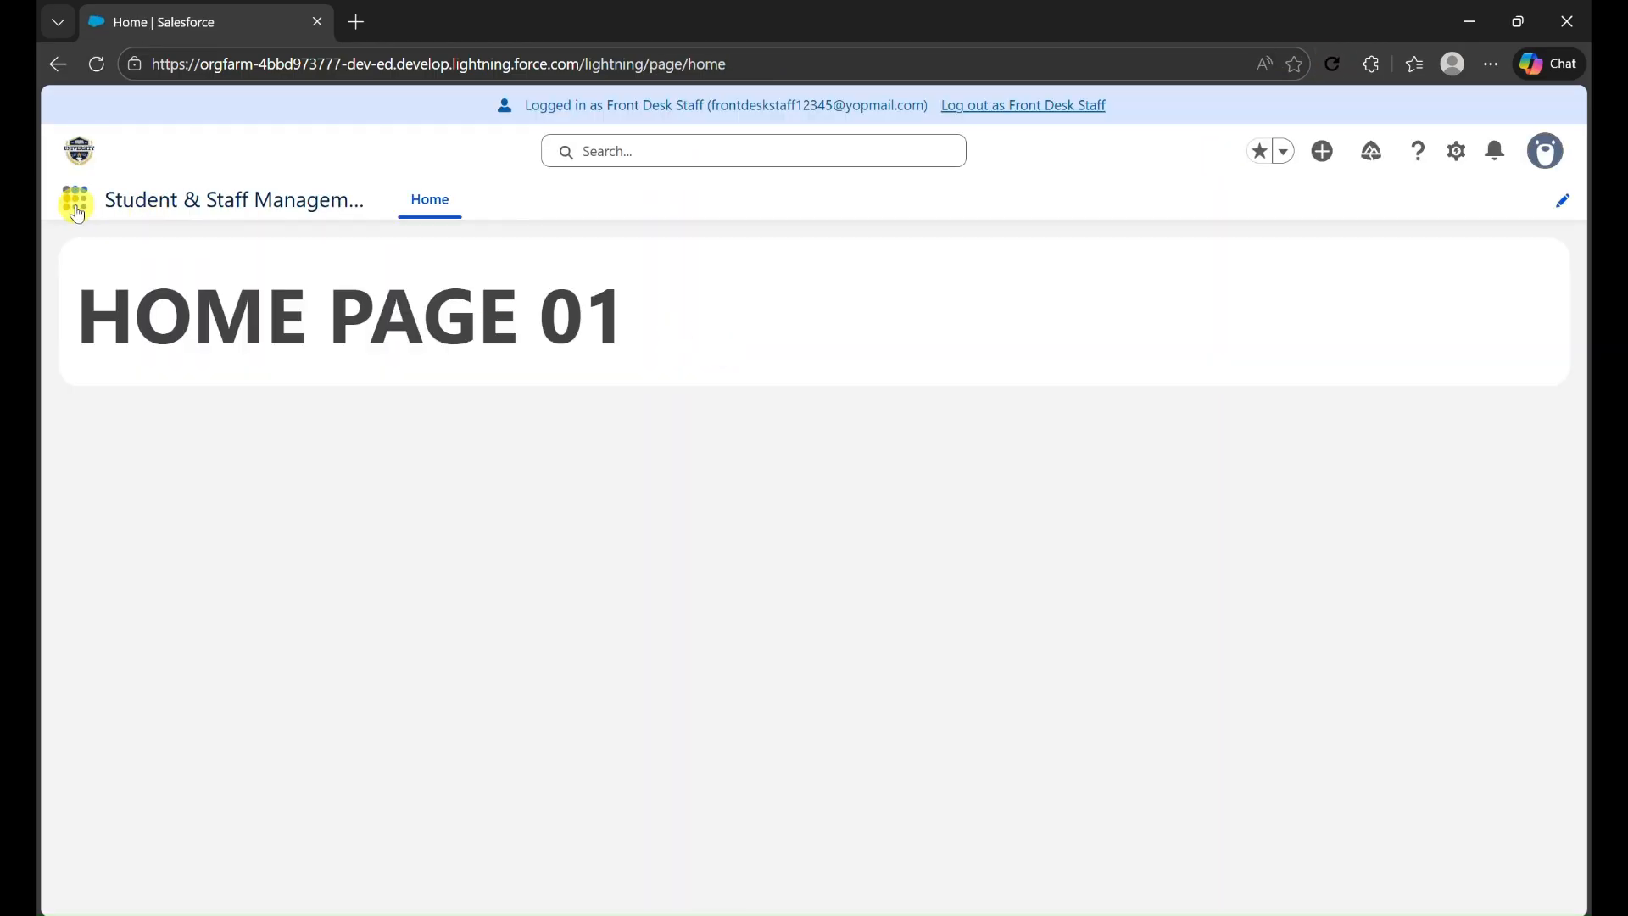
{"action": "left_click", "coordinate": [80, 213]}
{"action": "type", "text": "oppor"}
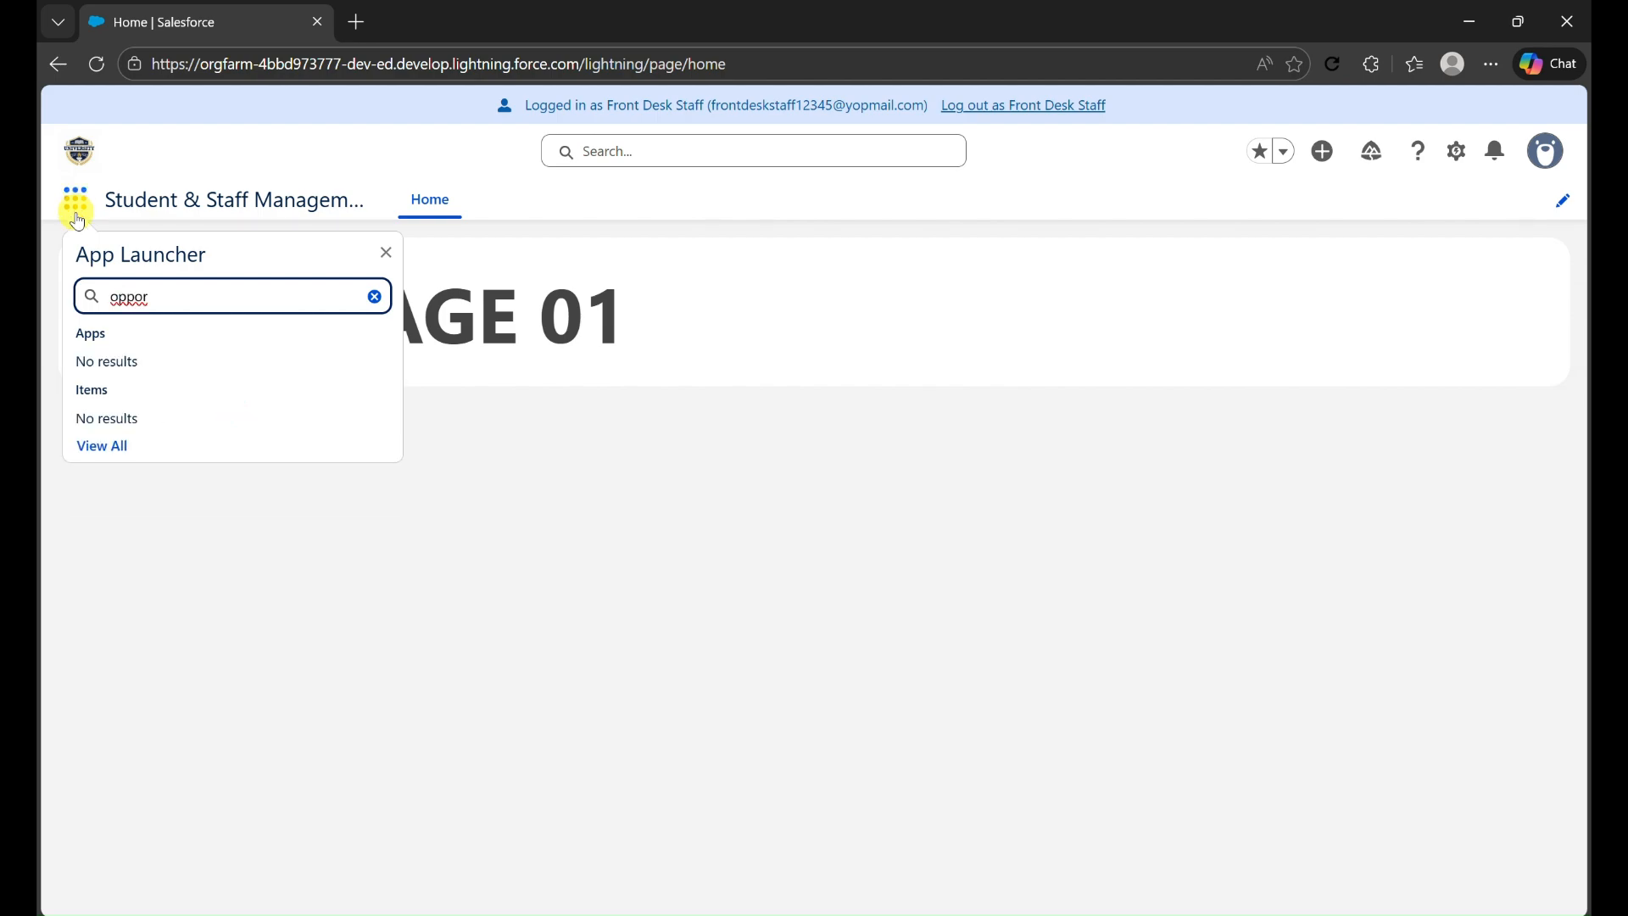
{"action": "left_click", "coordinate": [927, 658]}
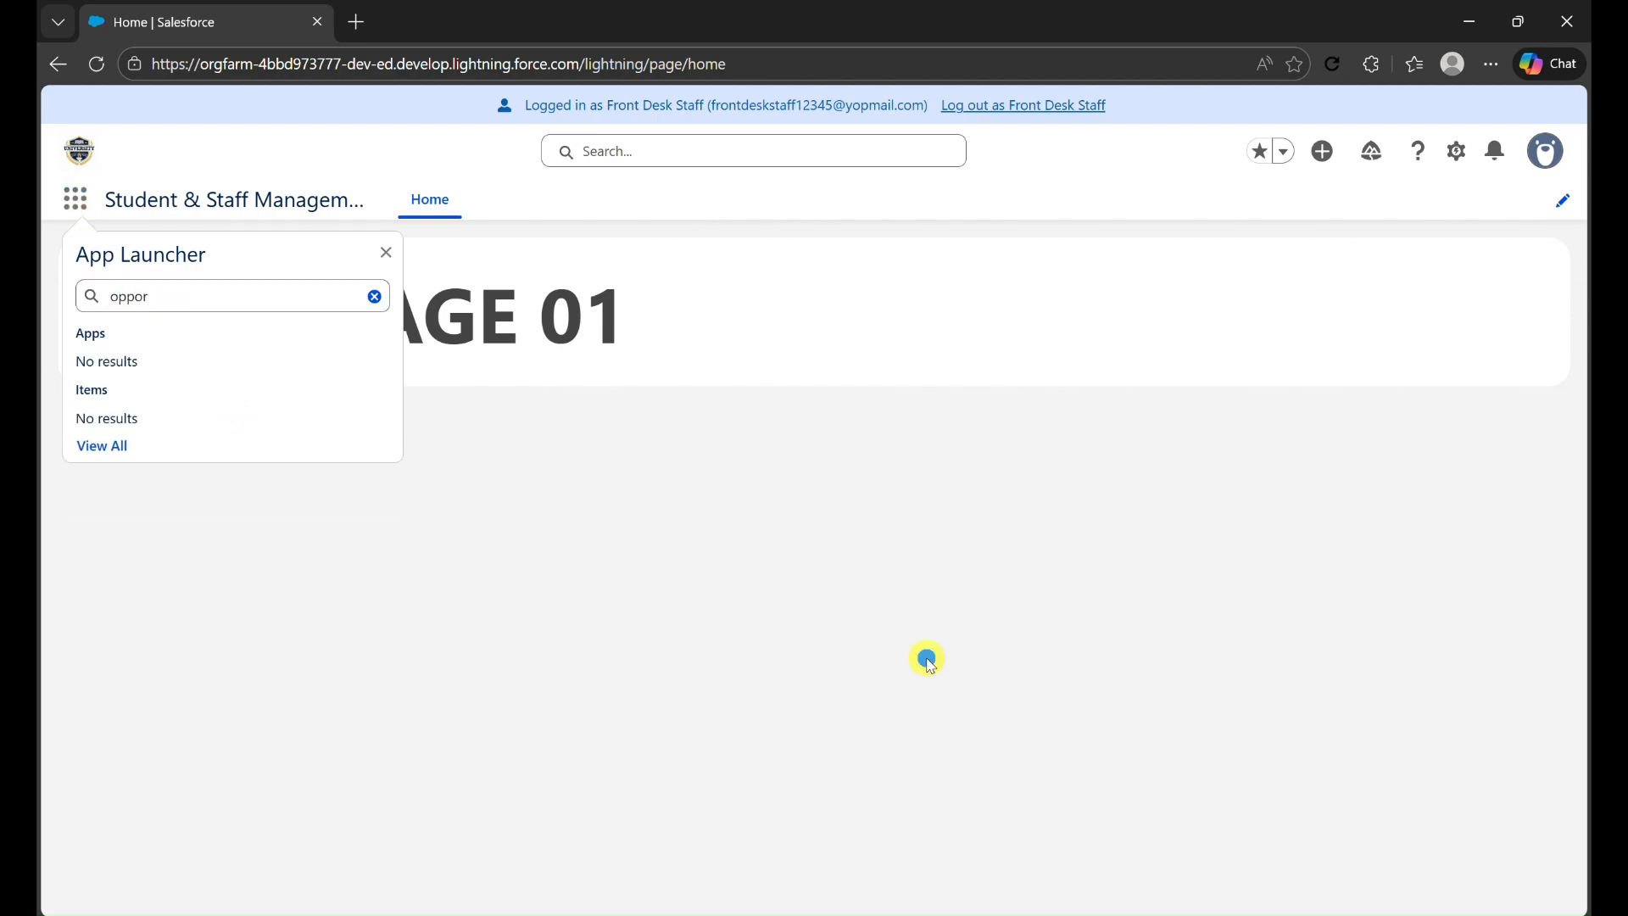
Return to Setup in Chrome and assign the "Opportunity Access with Permission Set License" permission set to the Front Desk Staff user
{"action": "mouse_move", "coordinate": [982, 908]}
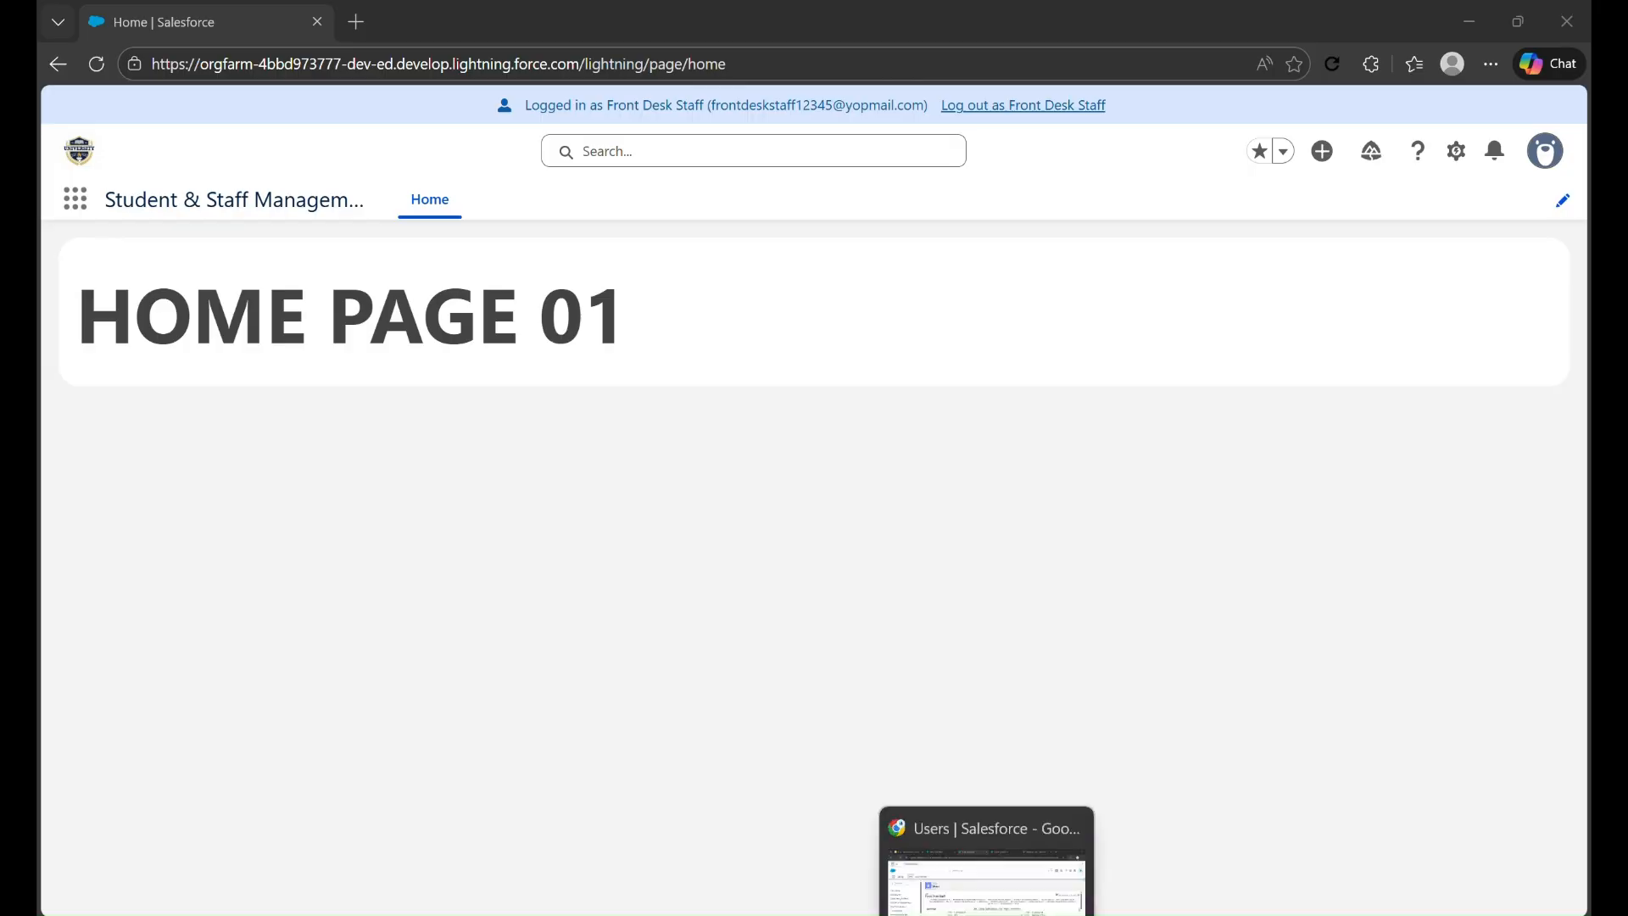
{"action": "left_click", "coordinate": [988, 873]}
{"action": "left_click", "coordinate": [1135, 22]}
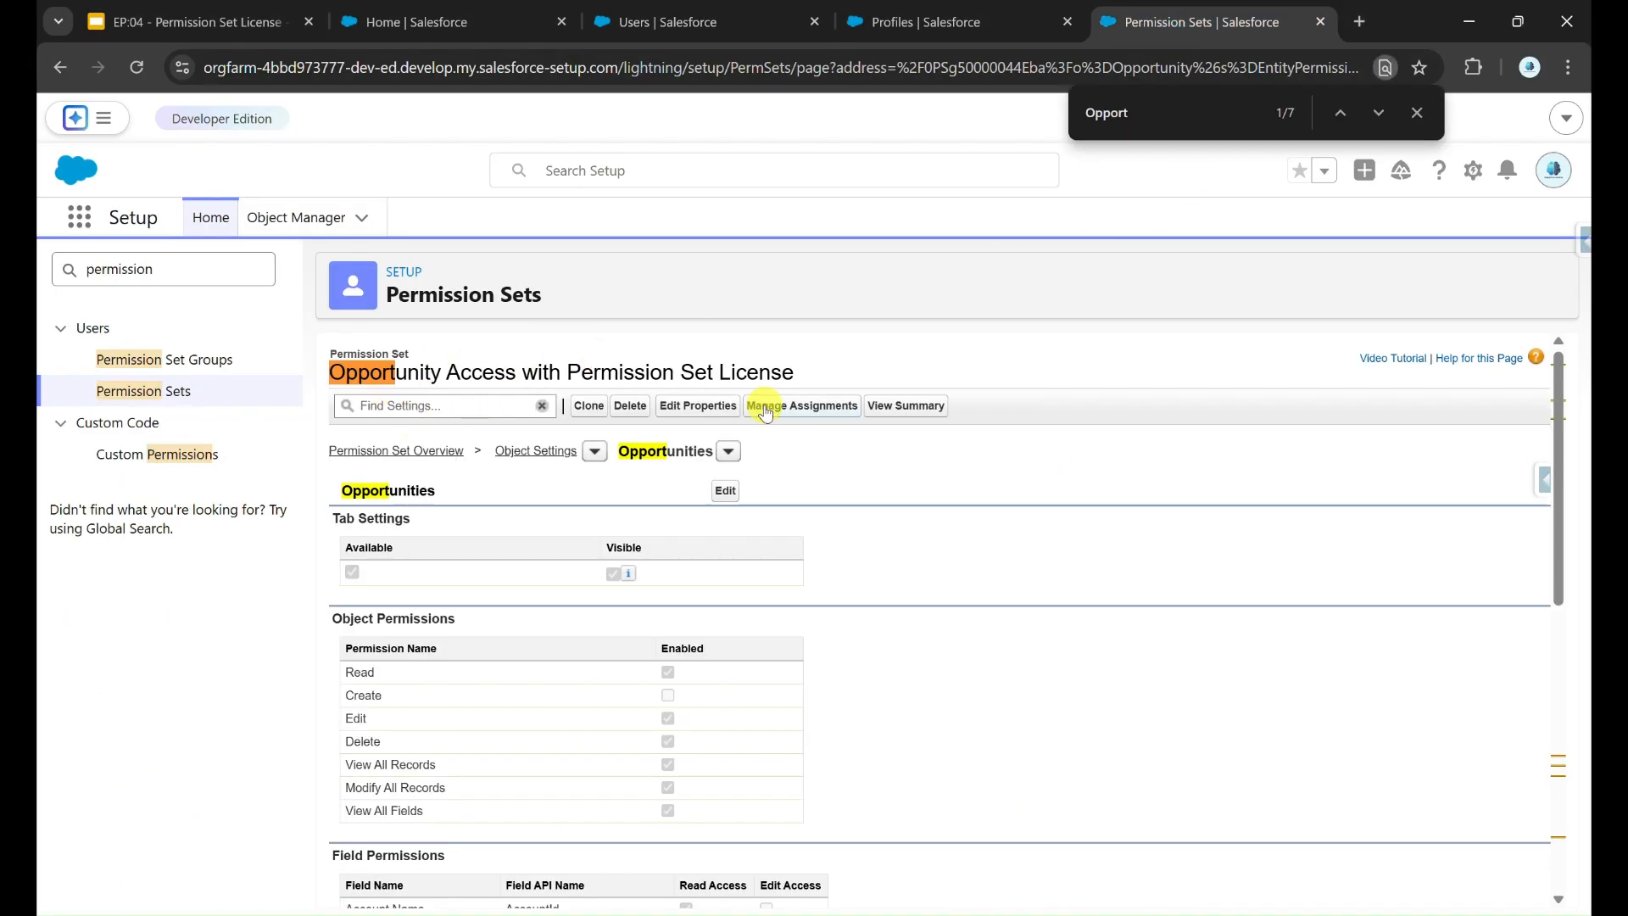
{"action": "left_click", "coordinate": [816, 406]}
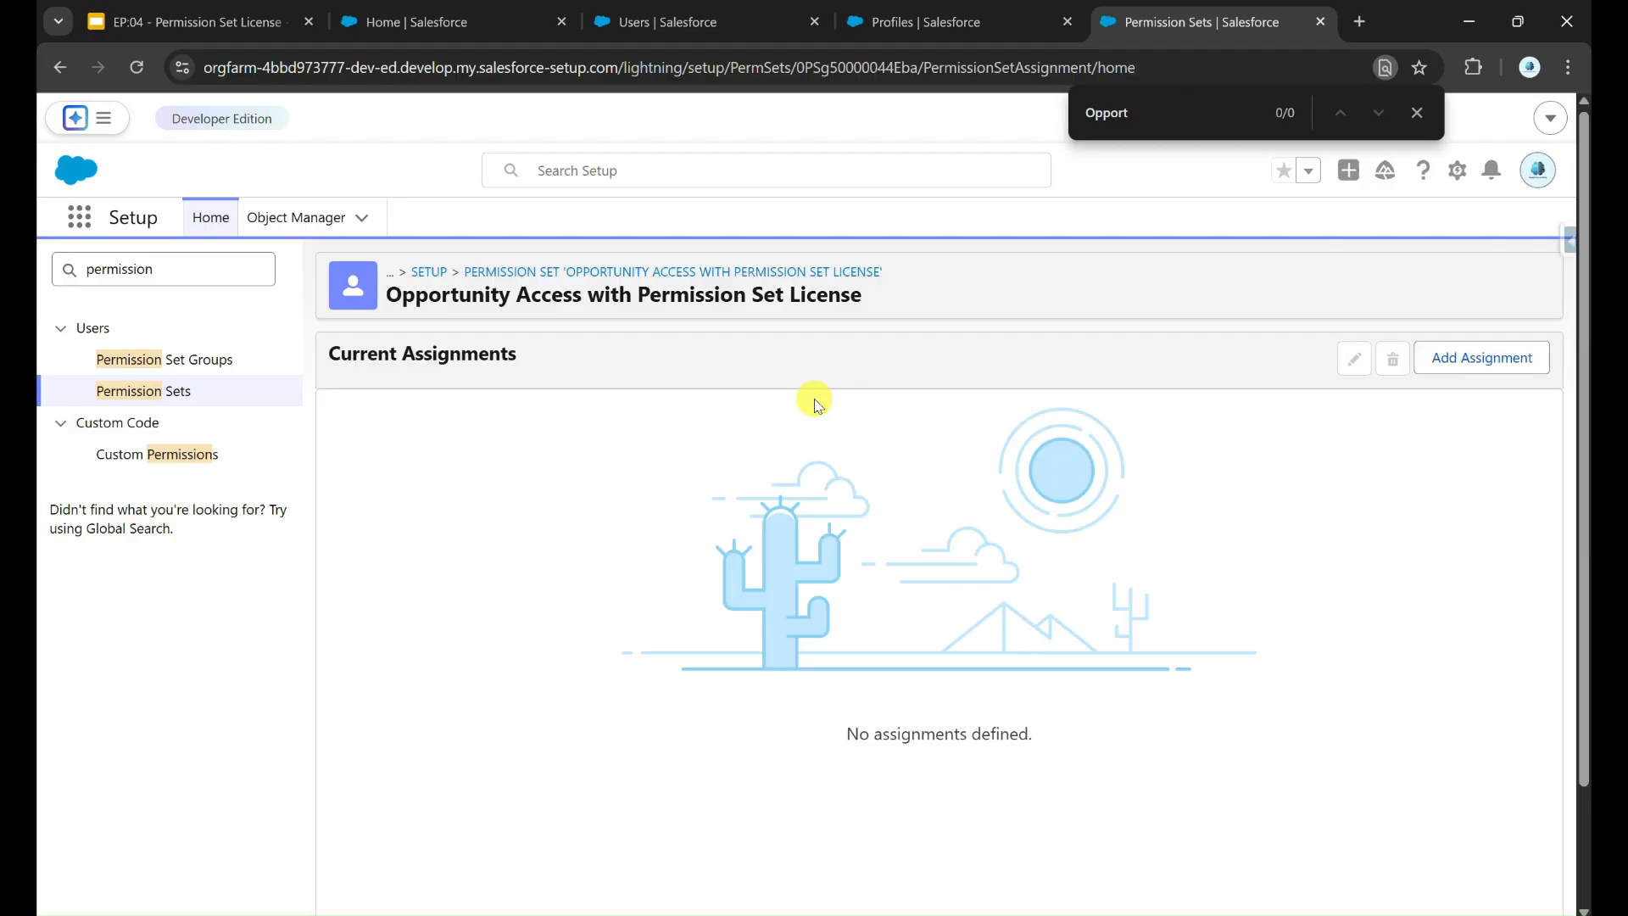
{"action": "left_click", "coordinate": [1467, 358]}
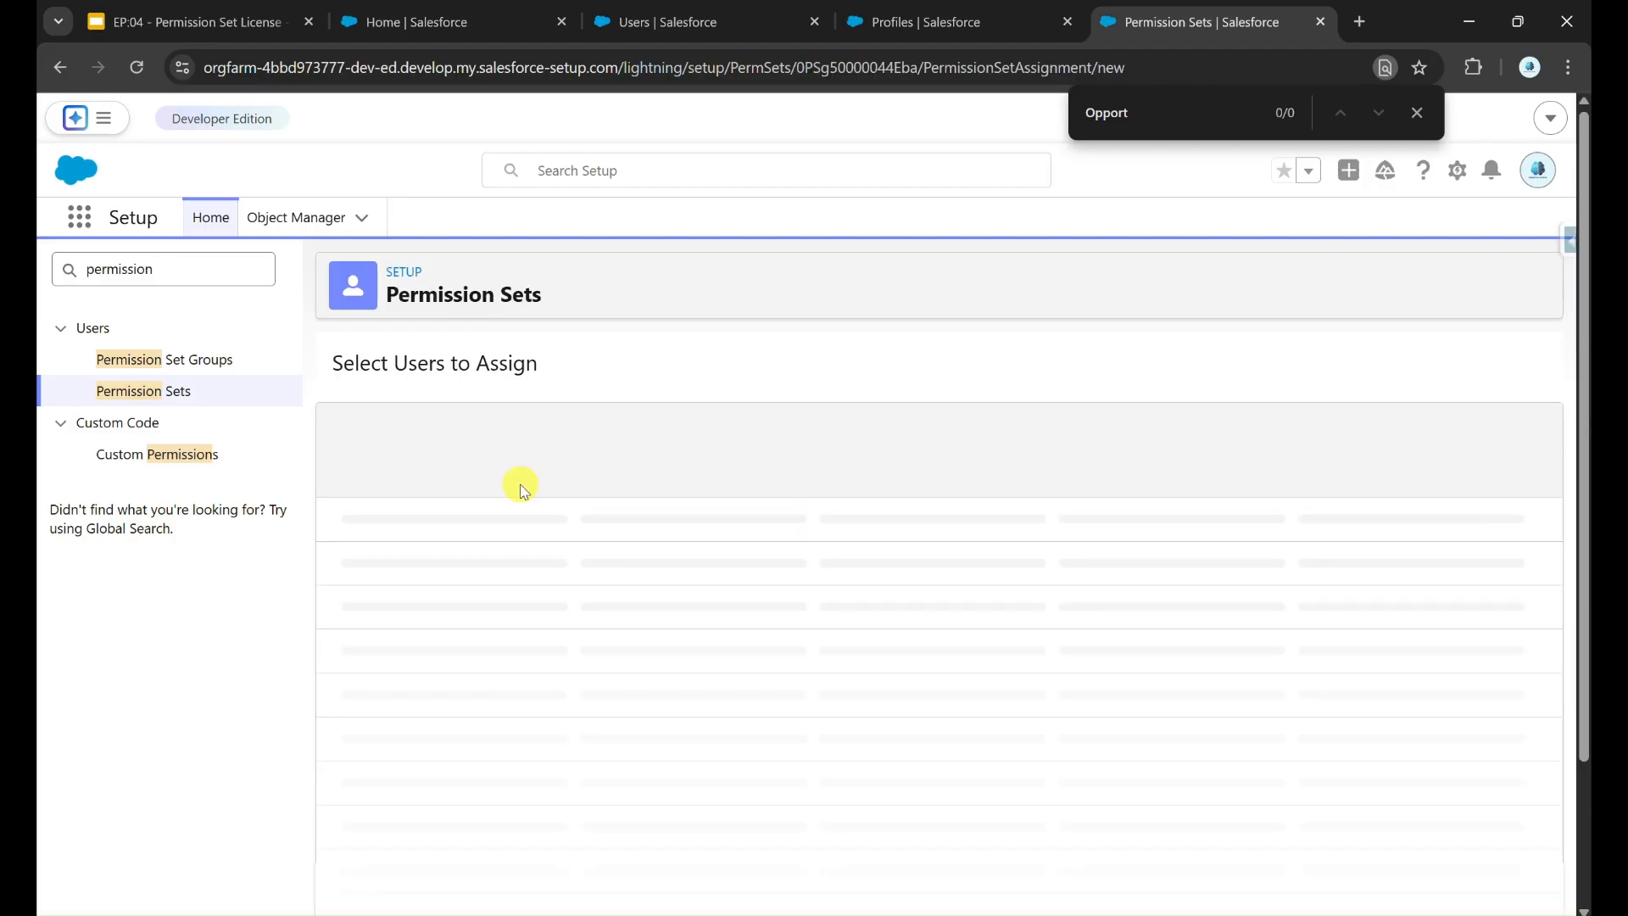
{"action": "scroll", "coordinate": [418, 549], "scroll_direction": "down", "scroll_amount": 3}
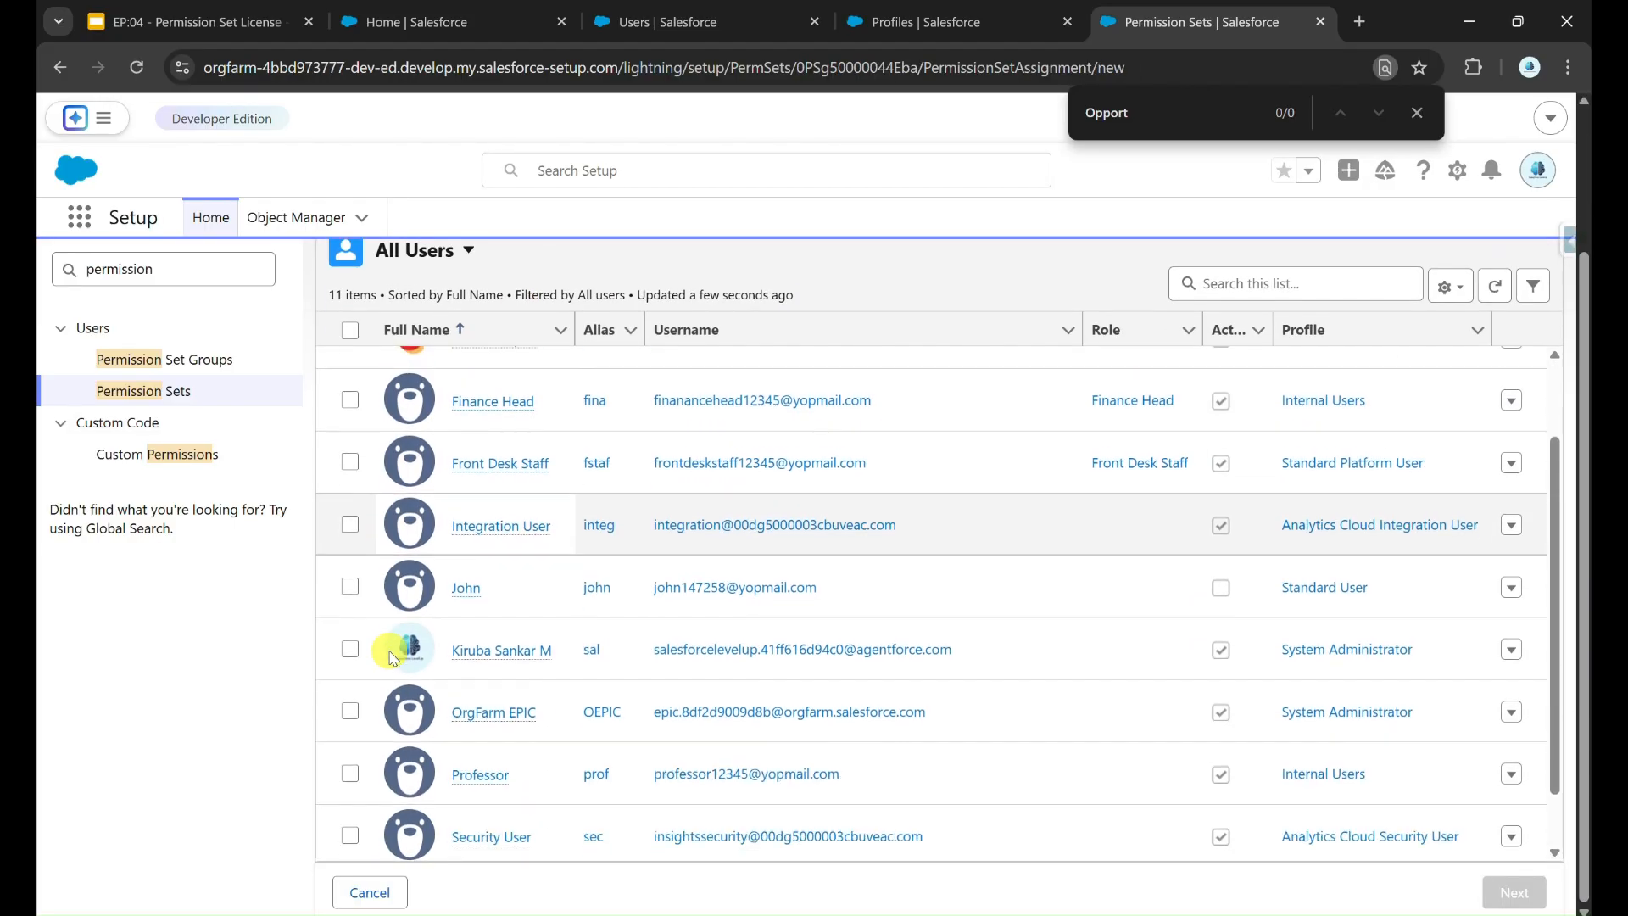
{"action": "scroll", "coordinate": [392, 647], "scroll_direction": "up", "scroll_amount": 2}
{"action": "left_click", "coordinate": [351, 515]}
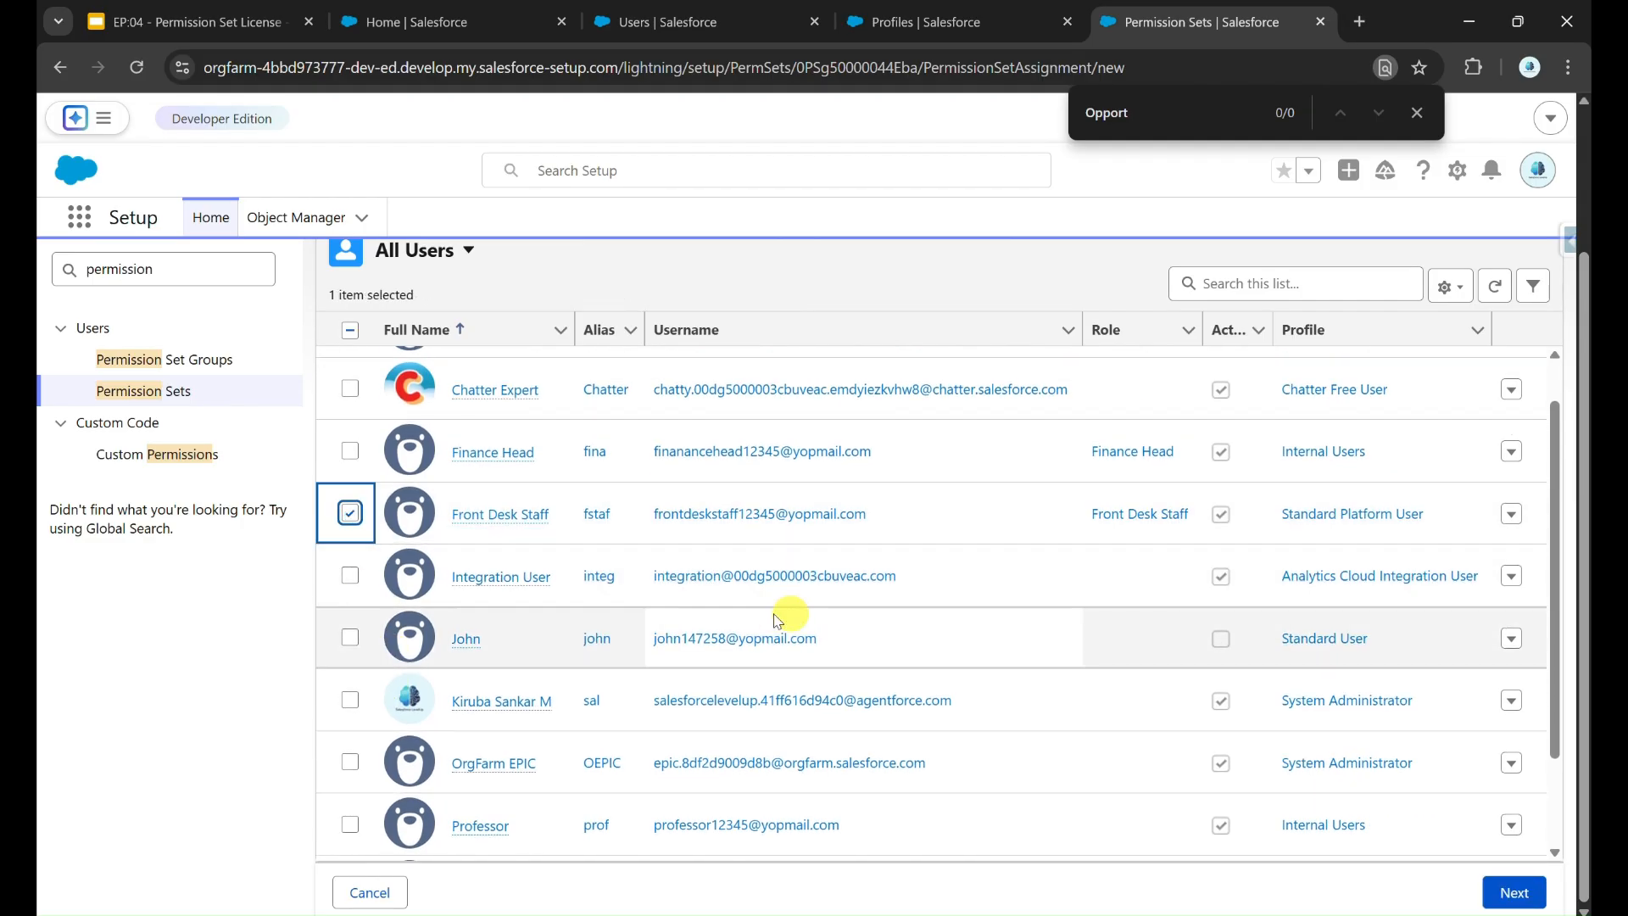
{"action": "left_click", "coordinate": [1505, 894]}
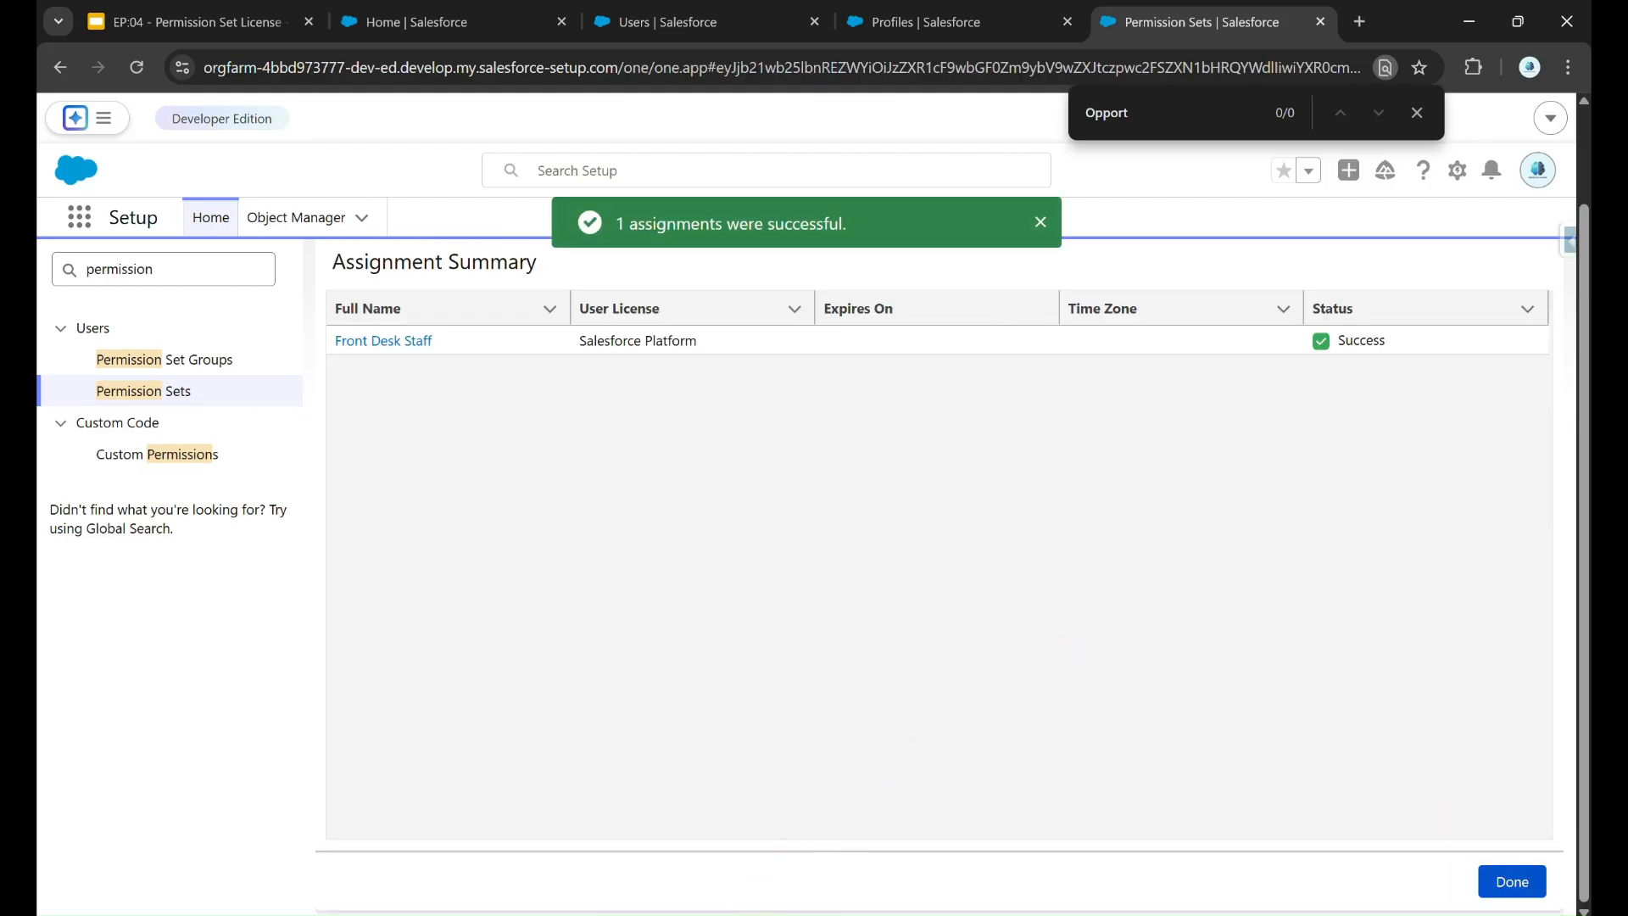
Switch back to the Front Desk Staff browser session and search its App Launcher for "oppor" again
{"action": "left_click", "coordinate": [763, 814]}
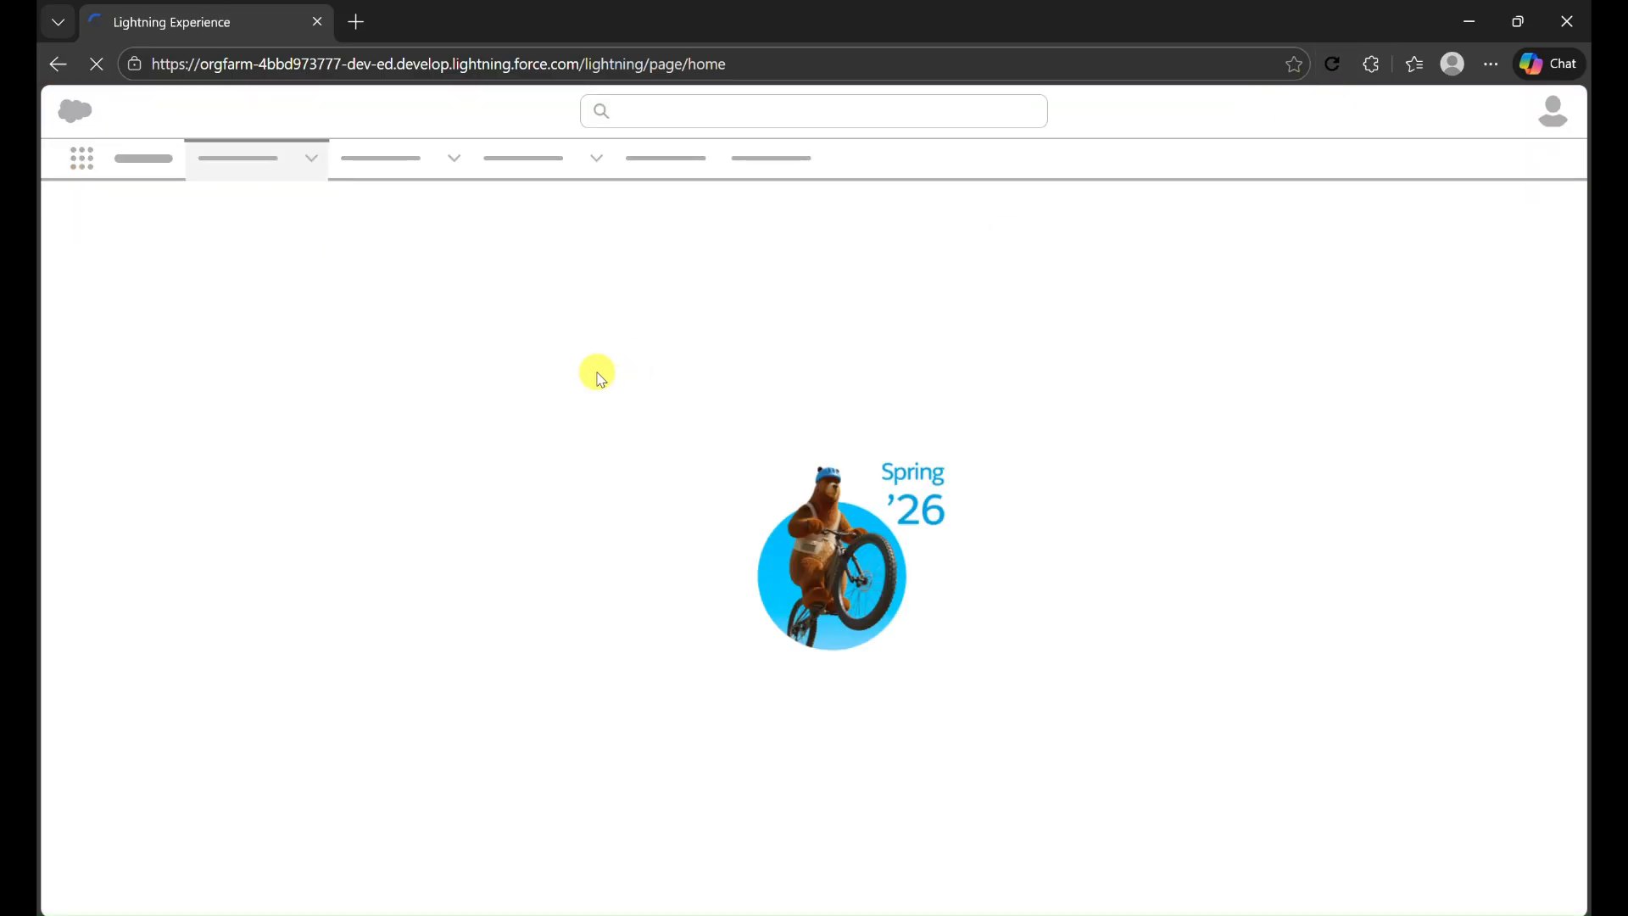
{"action": "left_click", "coordinate": [78, 206]}
{"action": "type", "text": "oppor"}
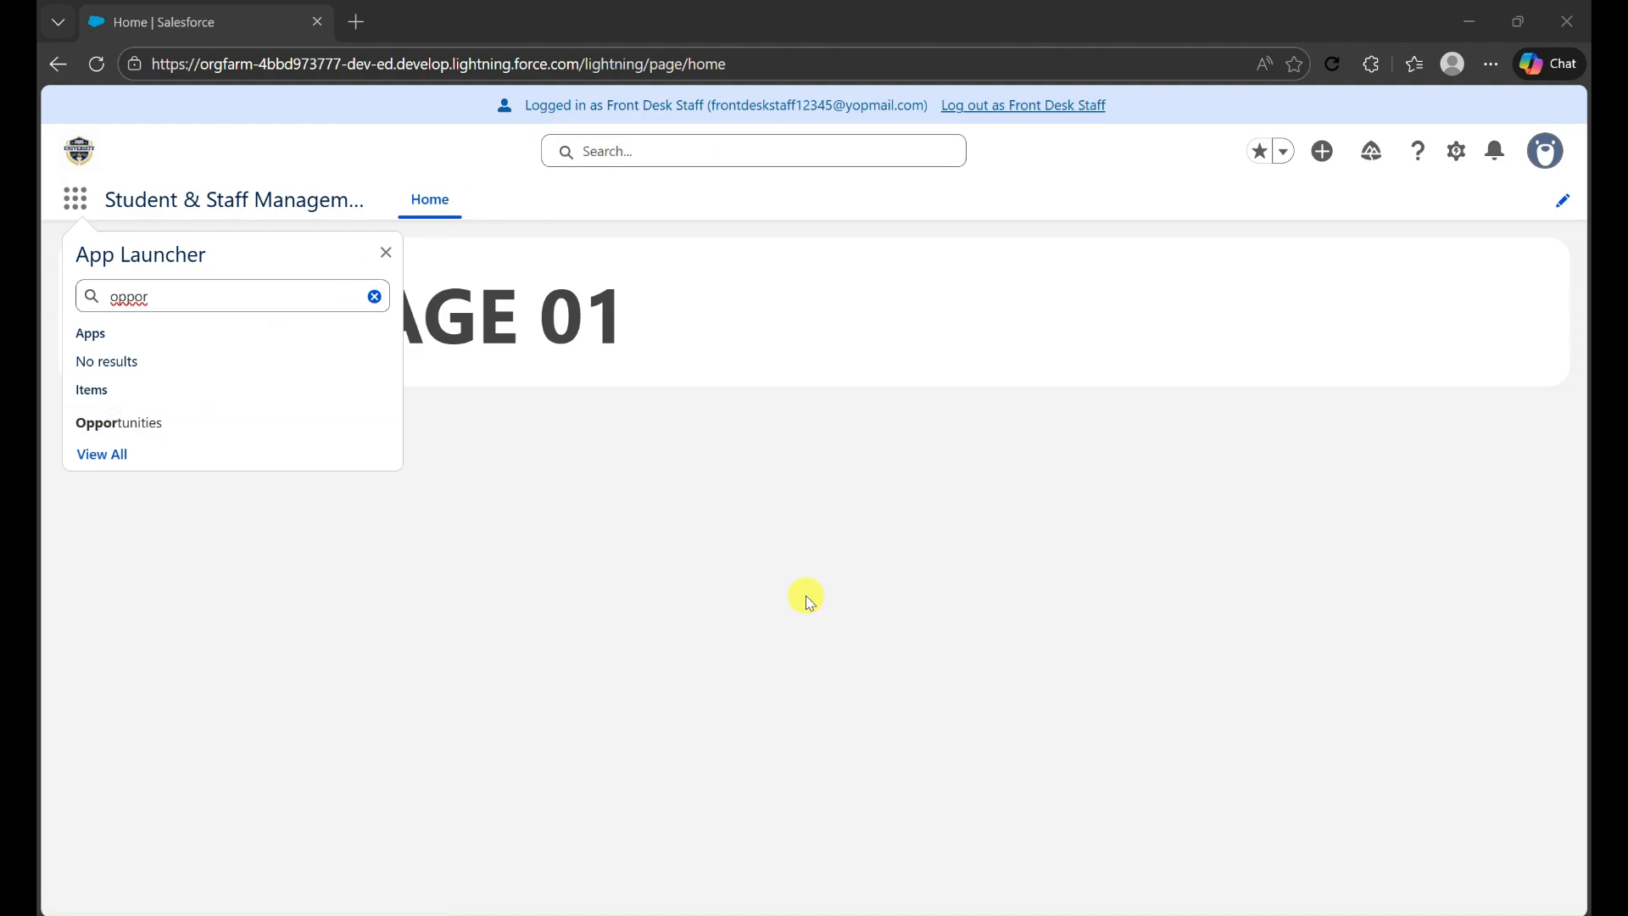
Return to the Front Desk Staff user record in Chrome, refresh it and check the permission set license assignments
{"action": "left_click", "coordinate": [987, 835]}
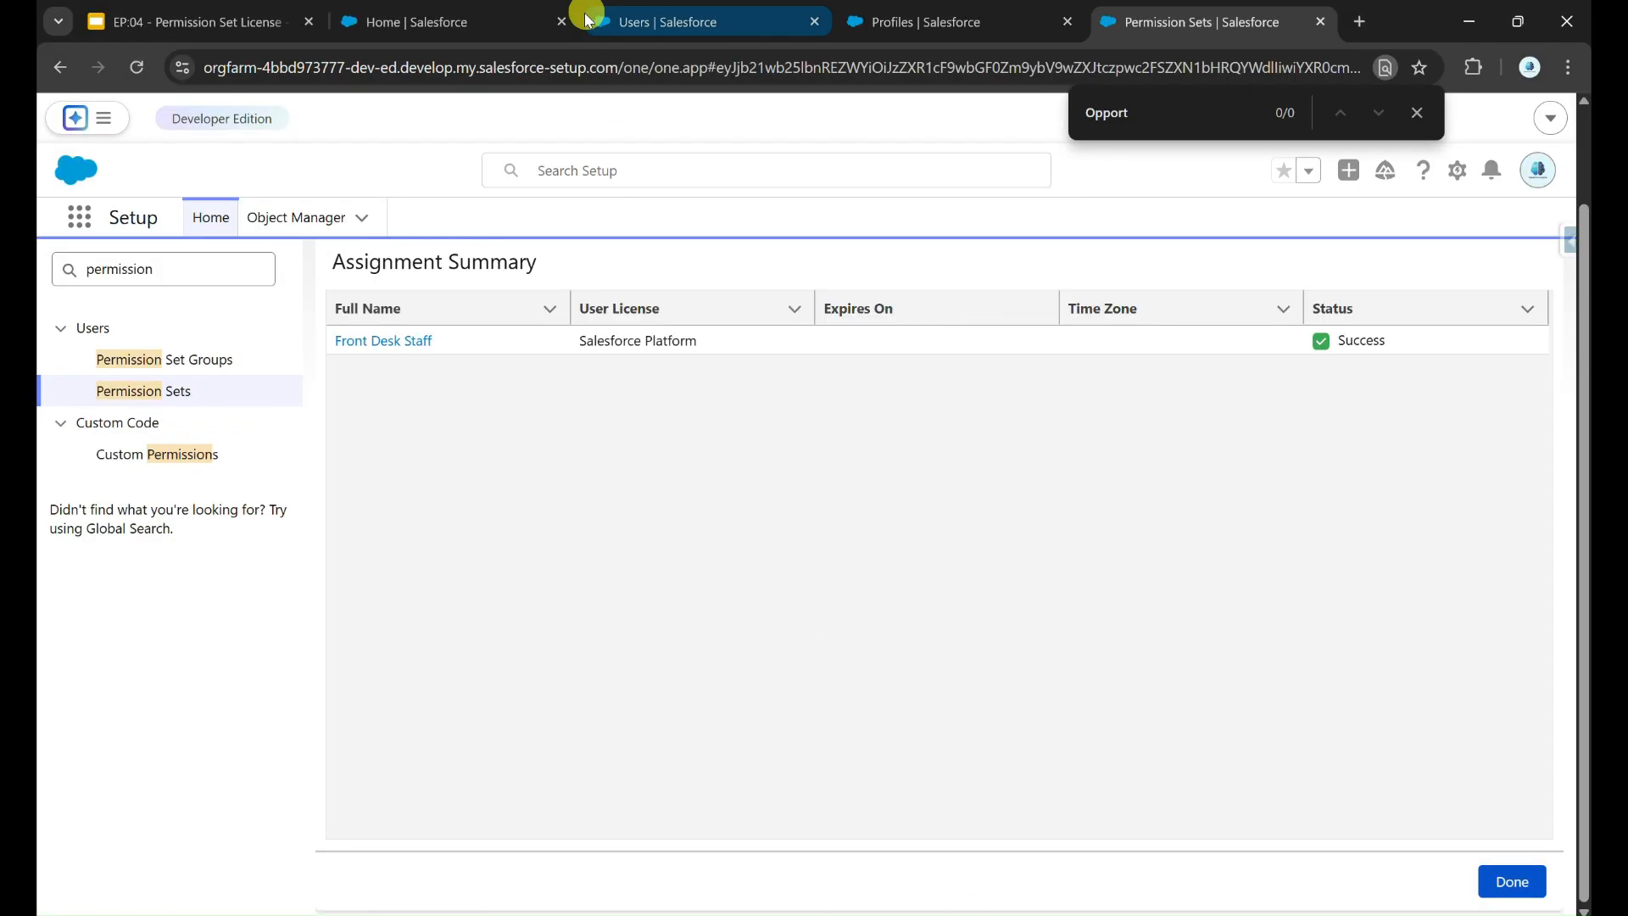
{"action": "left_click", "coordinate": [610, 14]}
{"action": "key", "text": "F5"}
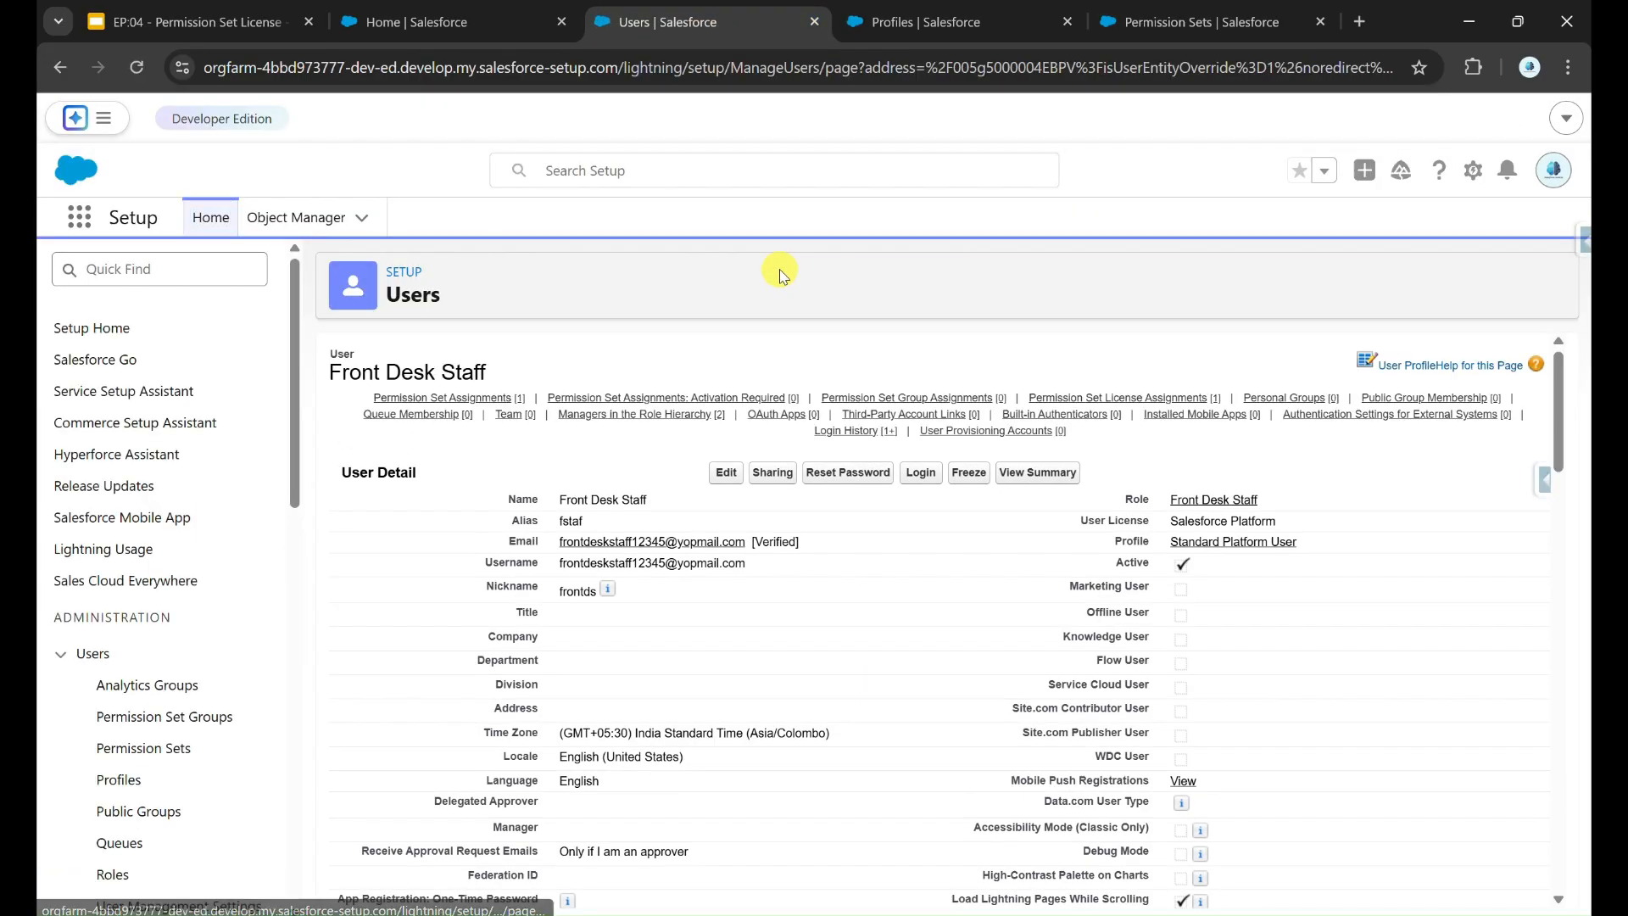
{"action": "mouse_move", "coordinate": [1112, 404]}
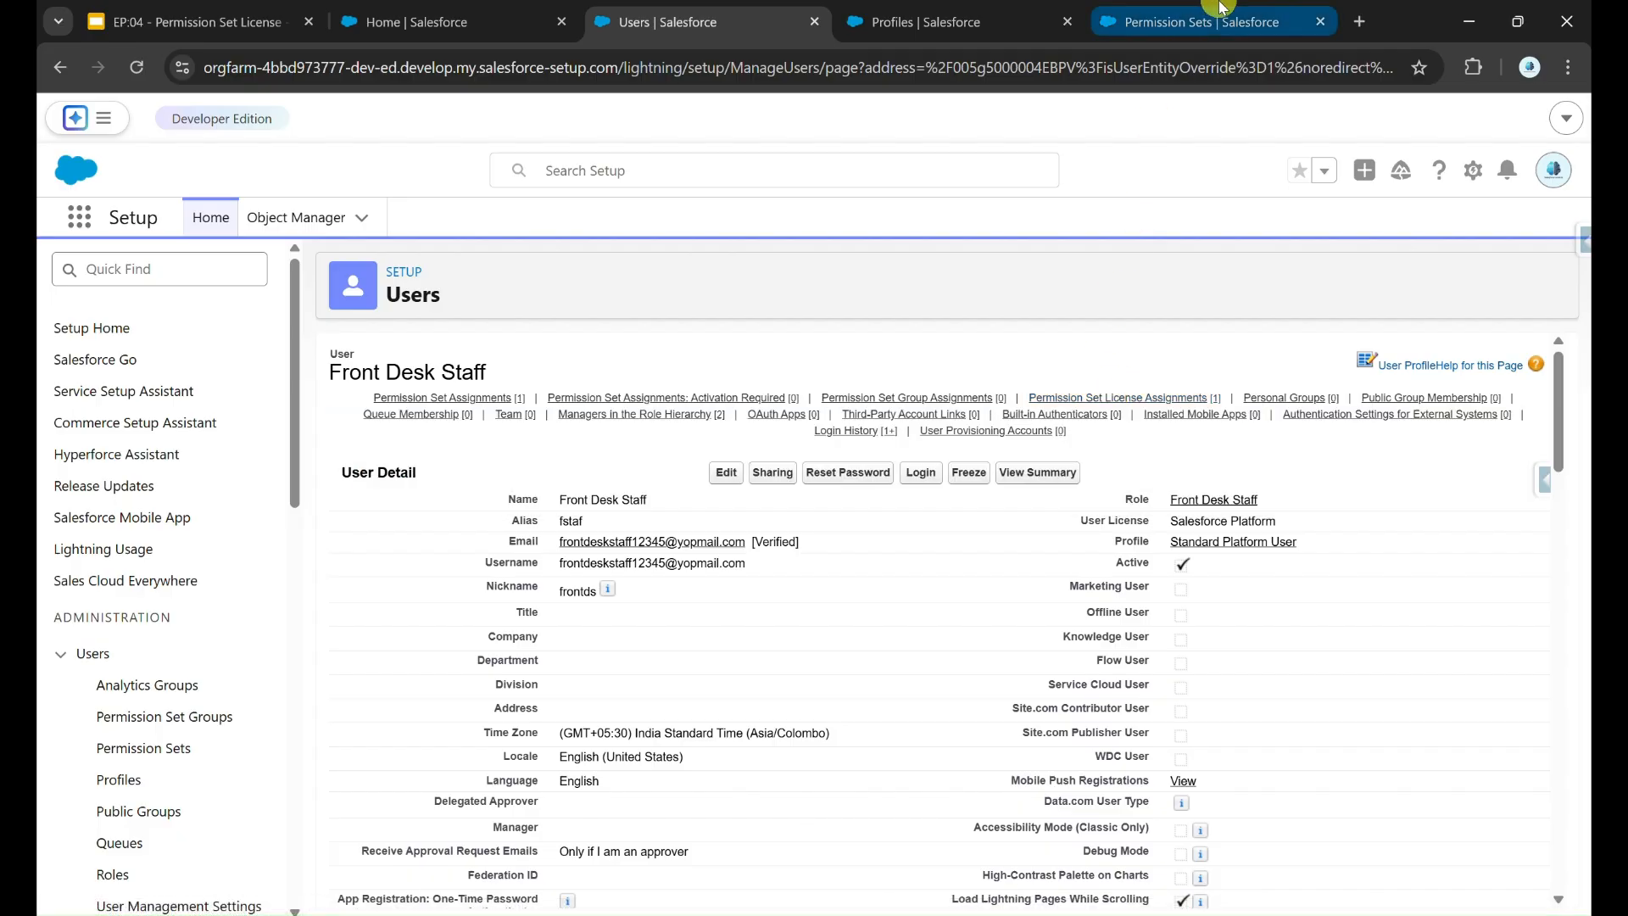
On the permission set creation form, browse the available user and permission set licenses and set the license to Salesforce
{"action": "left_click", "coordinate": [1203, 22]}
{"action": "scroll", "coordinate": [850, 466], "scroll_direction": "up", "scroll_amount": 2}
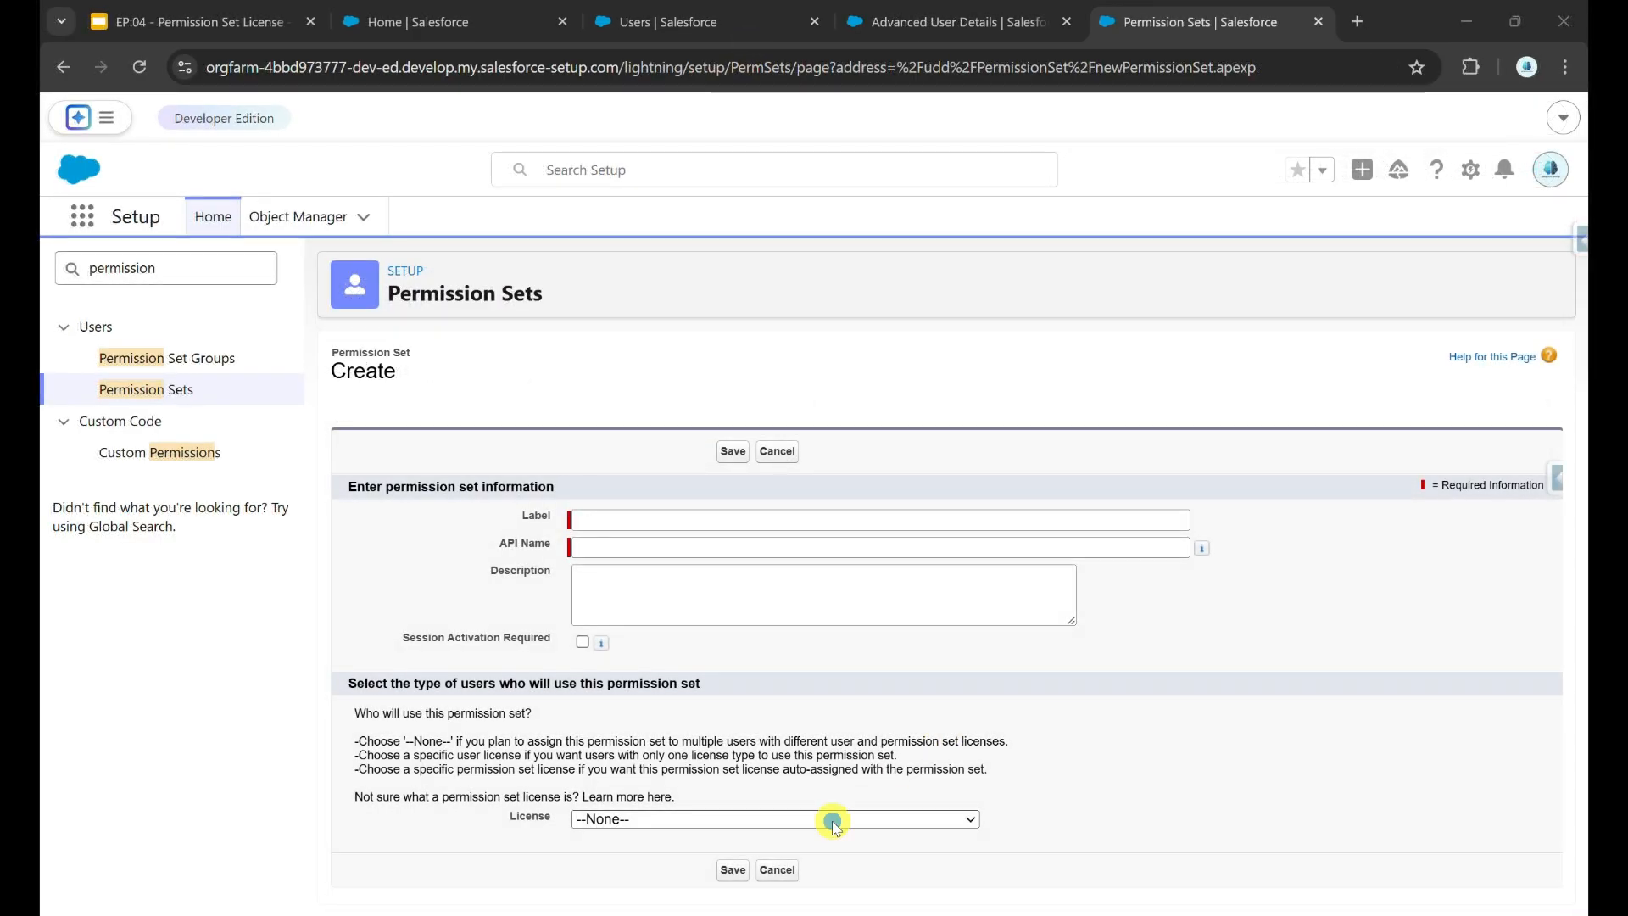
{"action": "left_click", "coordinate": [858, 820]}
{"action": "scroll", "coordinate": [865, 712], "scroll_direction": "down", "scroll_amount": 6}
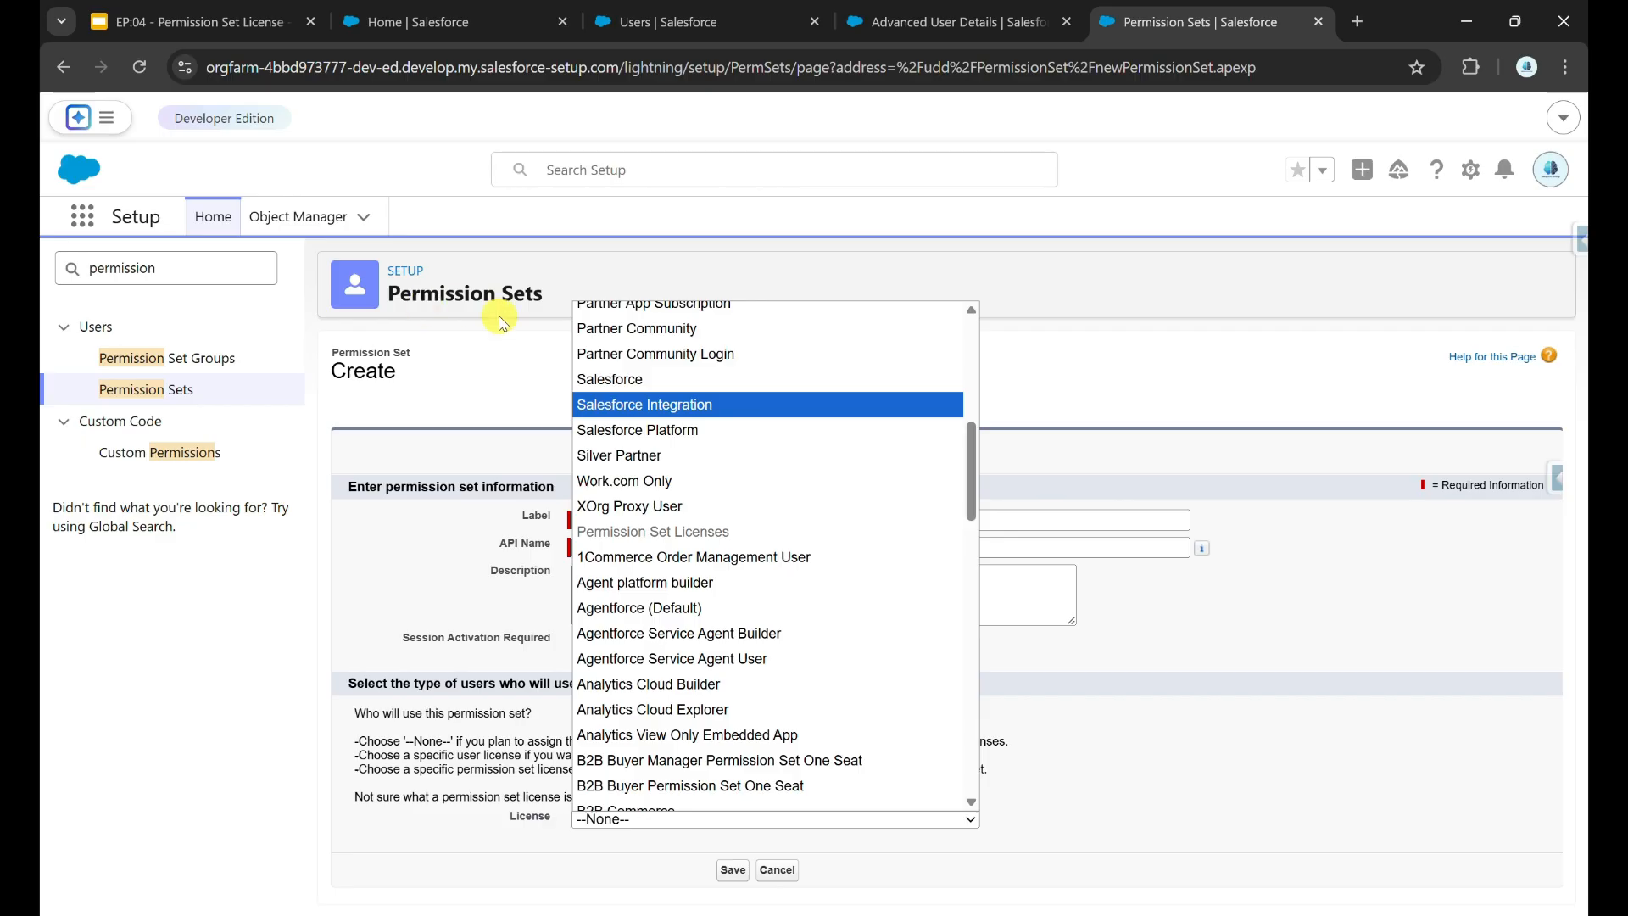
{"action": "scroll", "coordinate": [731, 581], "scroll_direction": "up", "scroll_amount": 7}
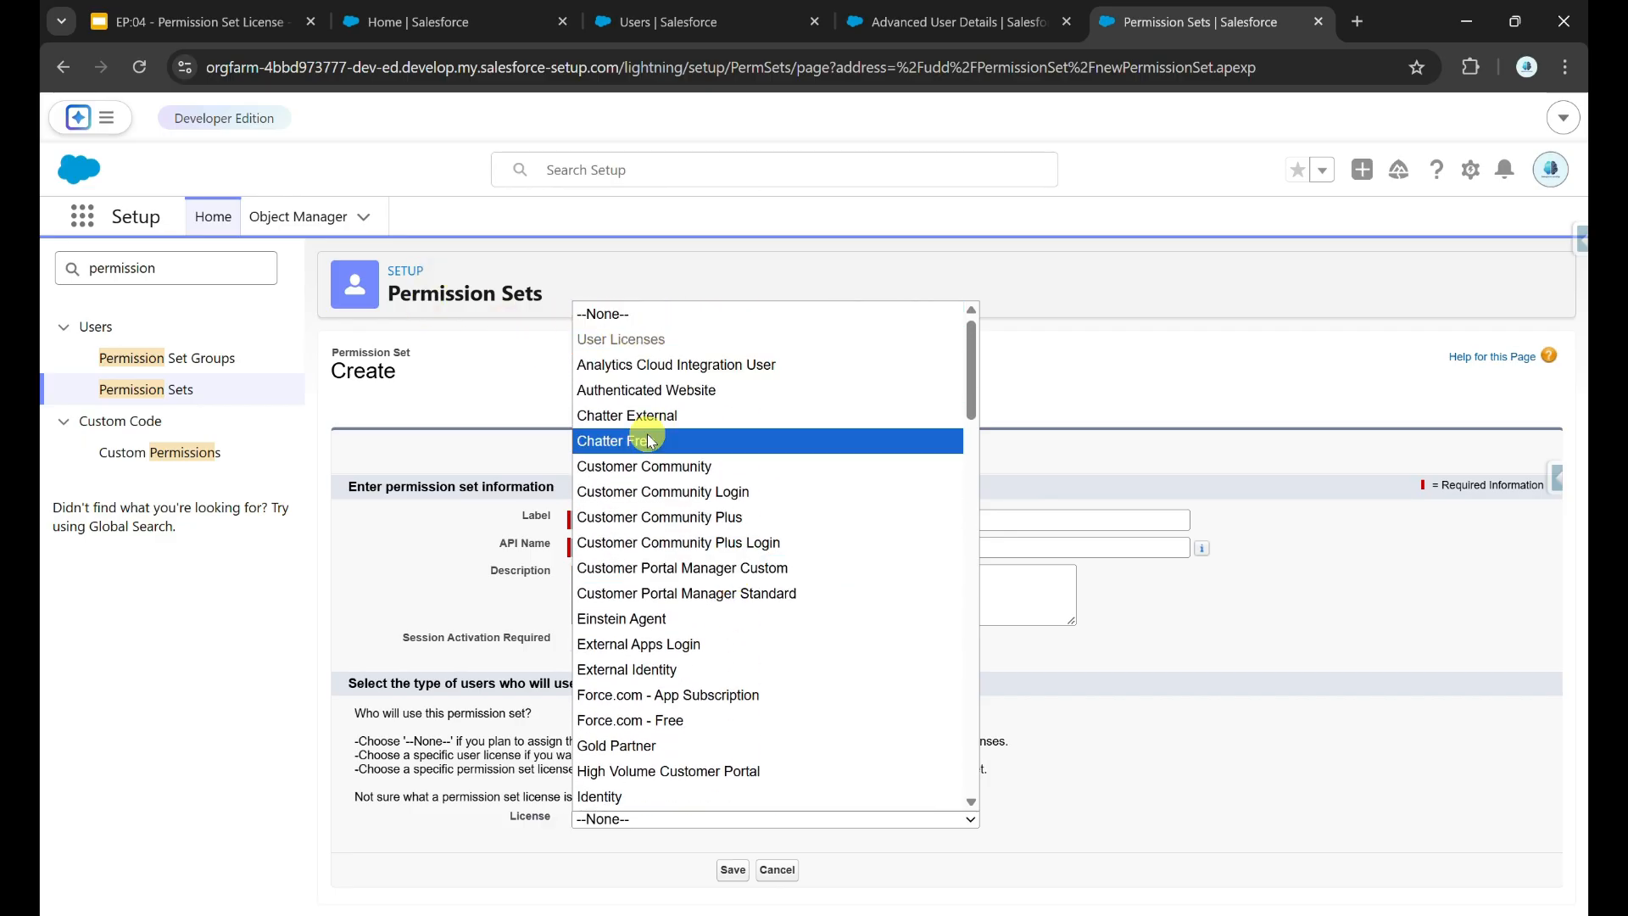
{"action": "scroll", "coordinate": [690, 546], "scroll_direction": "down", "scroll_amount": 2}
{"action": "scroll", "coordinate": [693, 553], "scroll_direction": "down", "scroll_amount": 3}
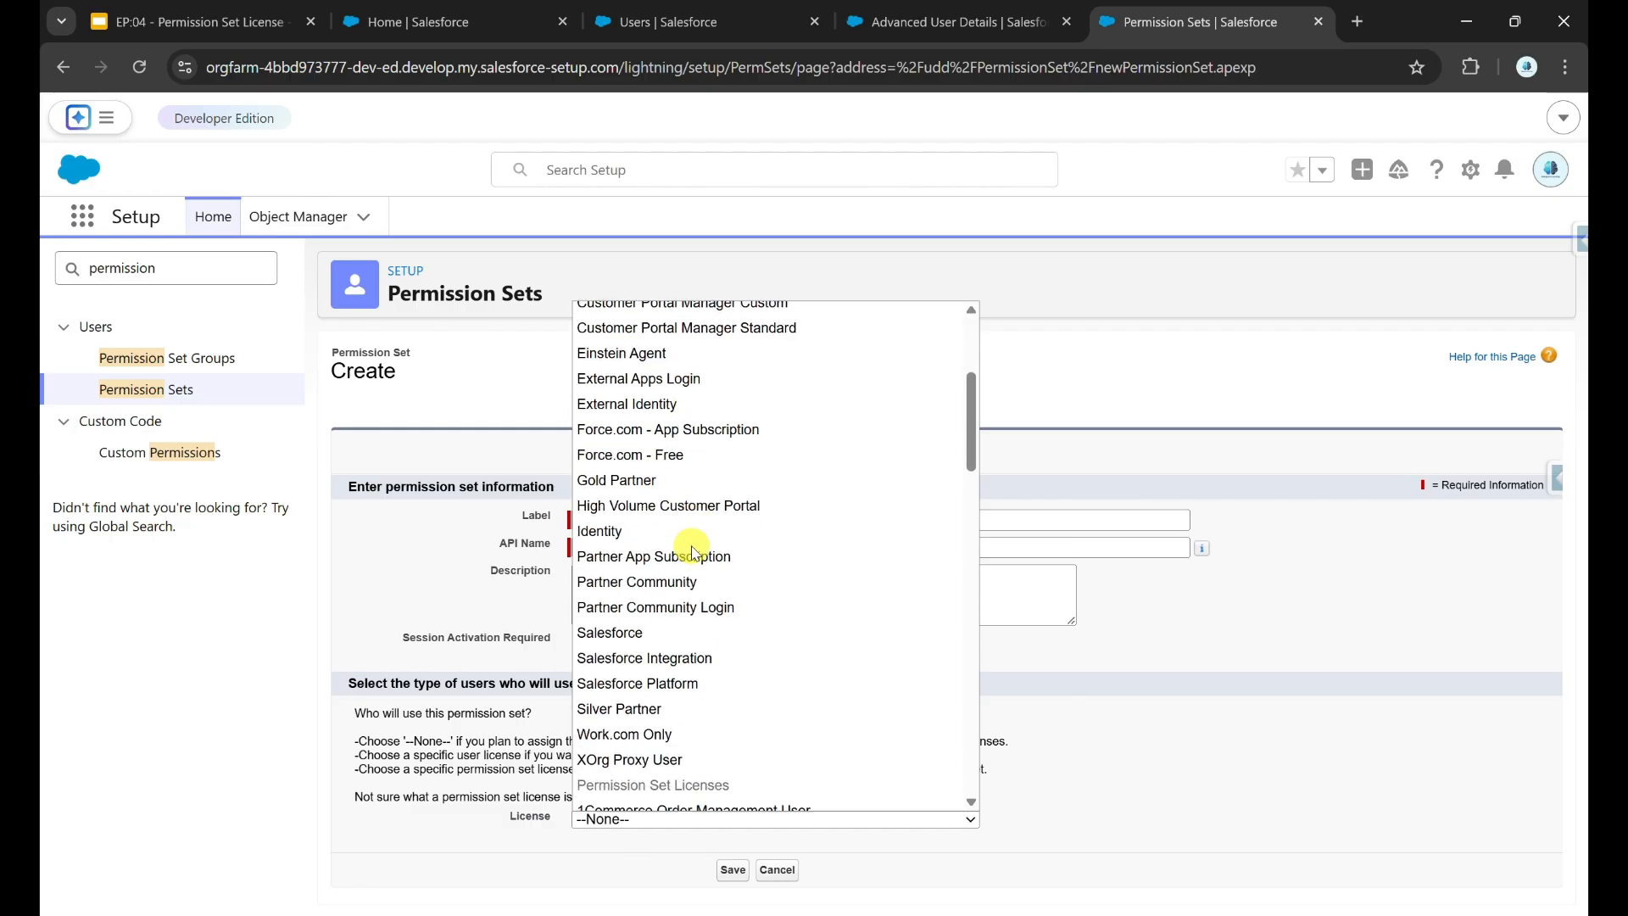
{"action": "left_click", "coordinate": [654, 597]}
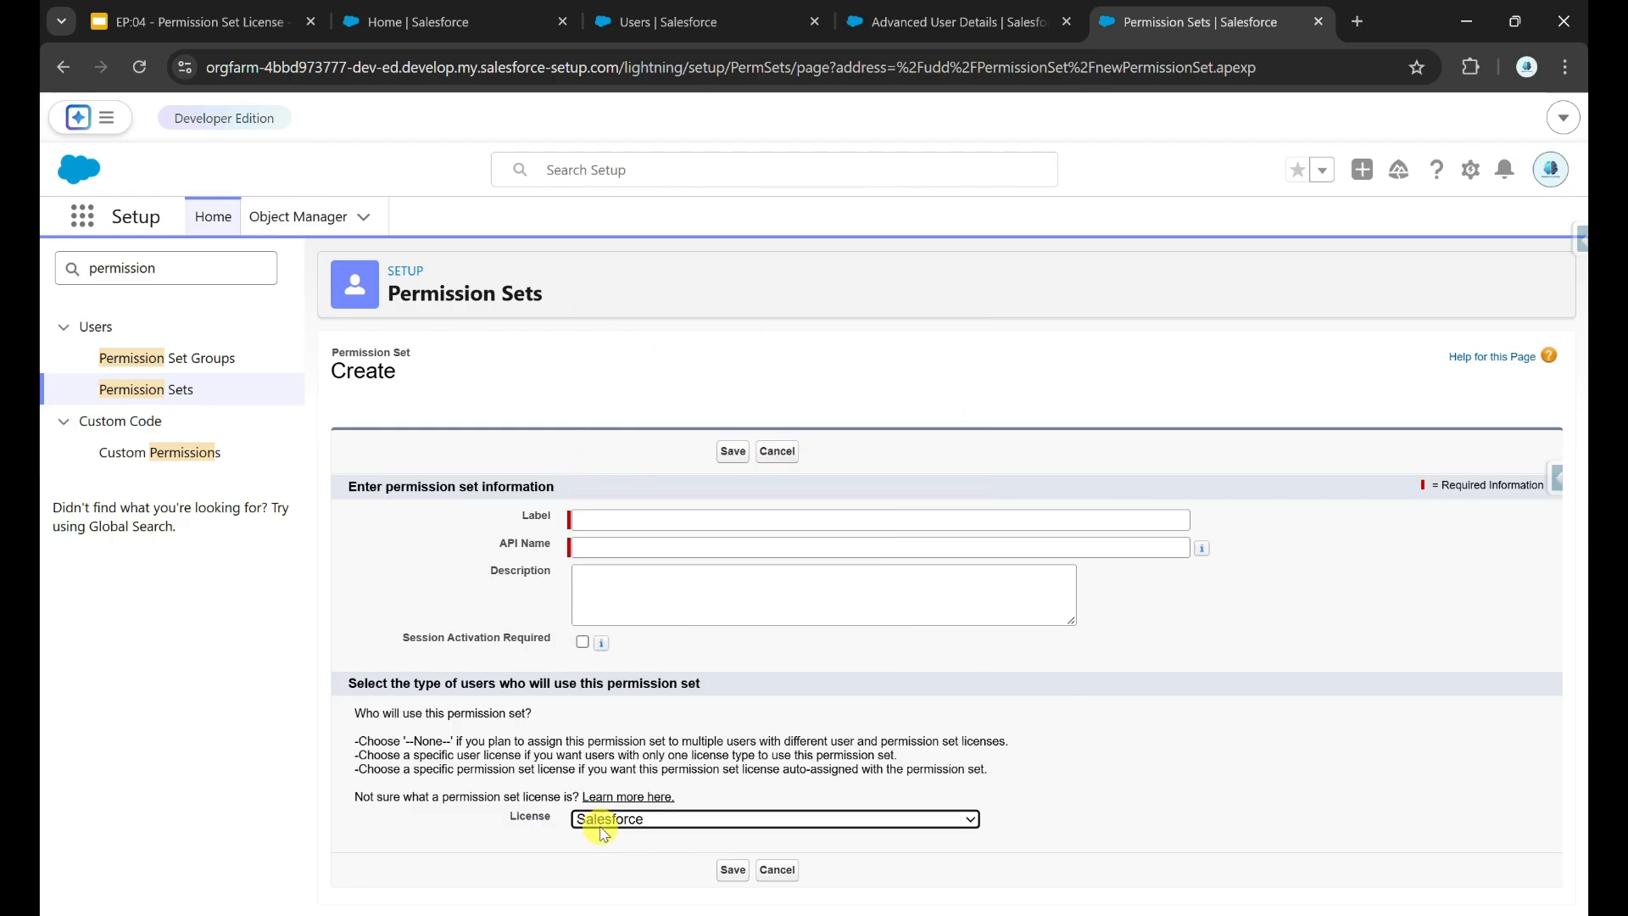
Give the new permission set the label and API name TEST and save it
{"action": "left_click", "coordinate": [612, 517]}
{"action": "type", "text": "TEST"}
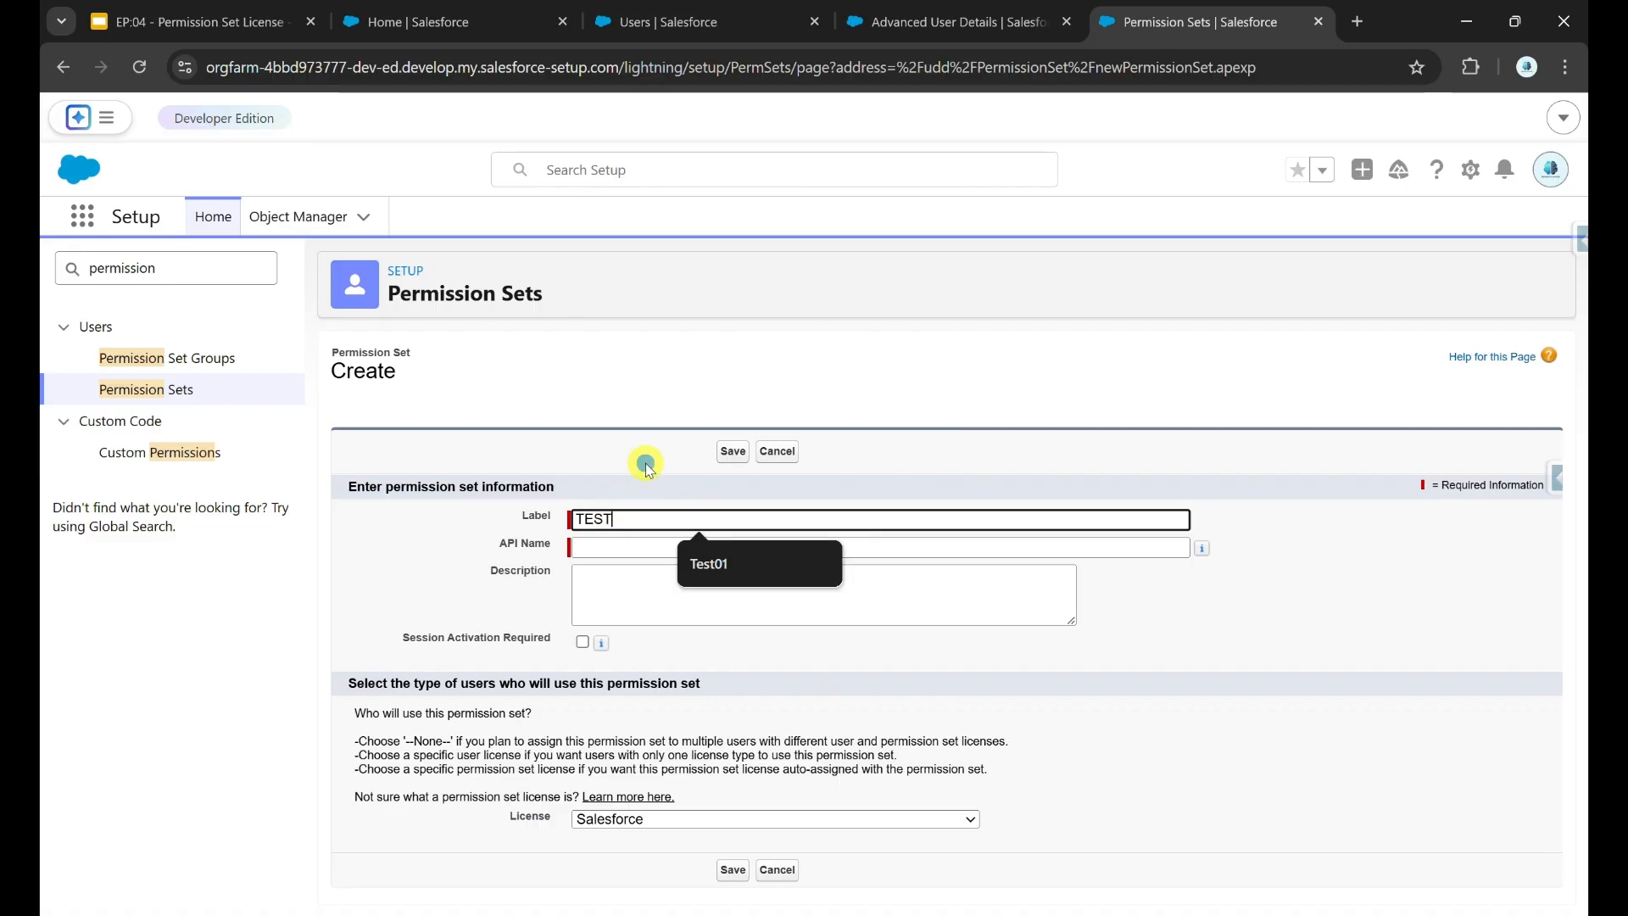
{"action": "left_click", "coordinate": [738, 466]}
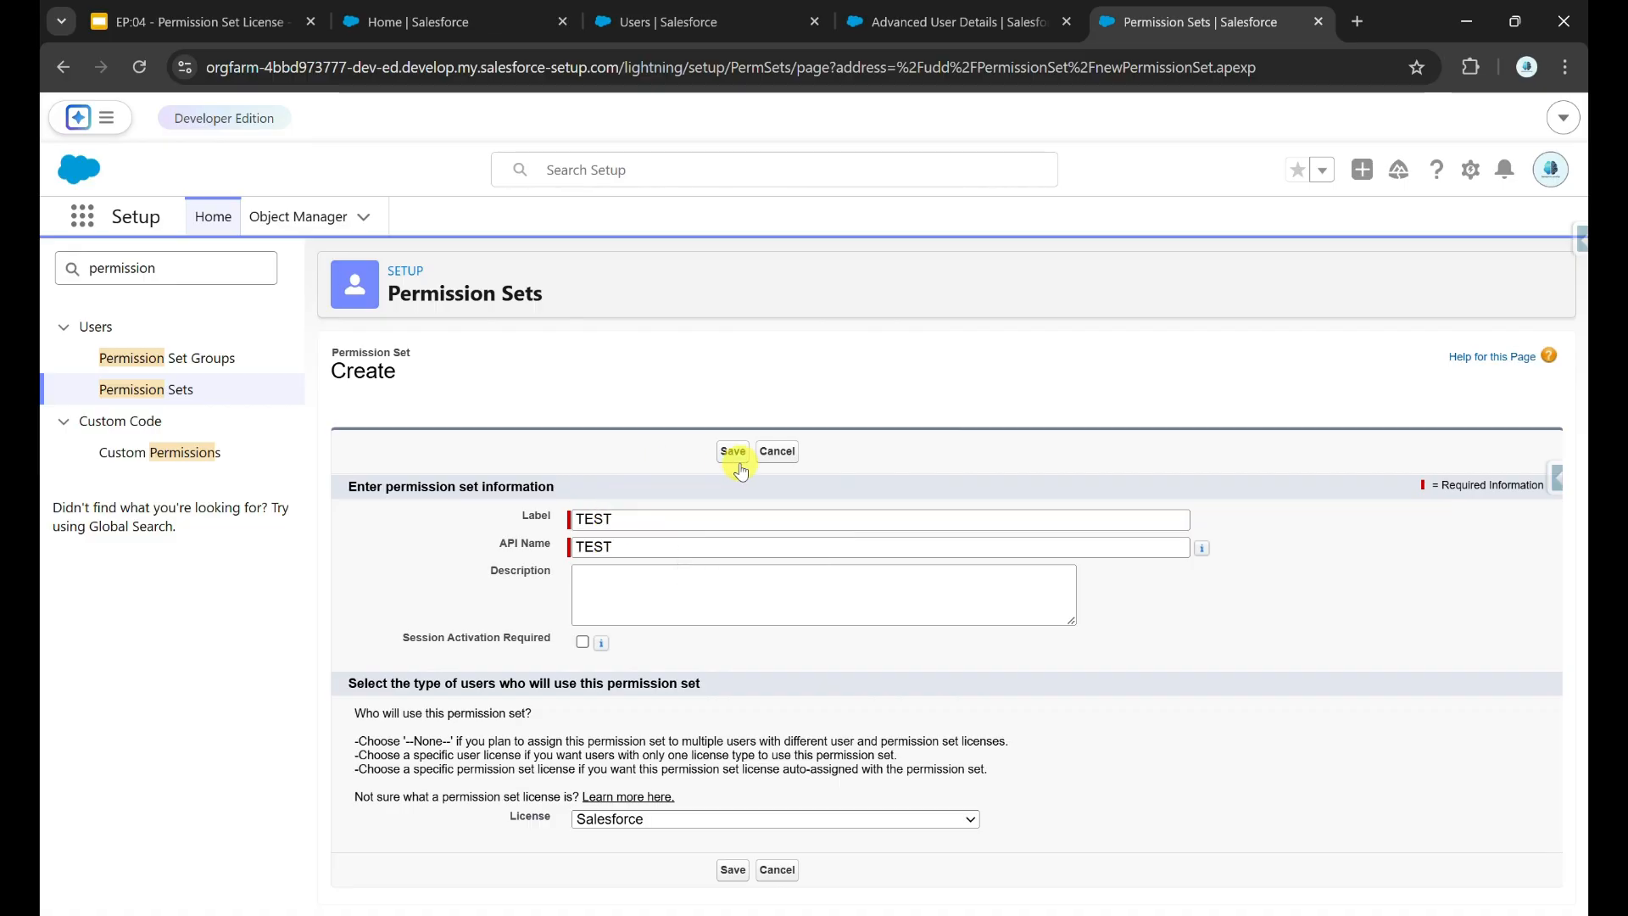
{"action": "left_click", "coordinate": [731, 456]}
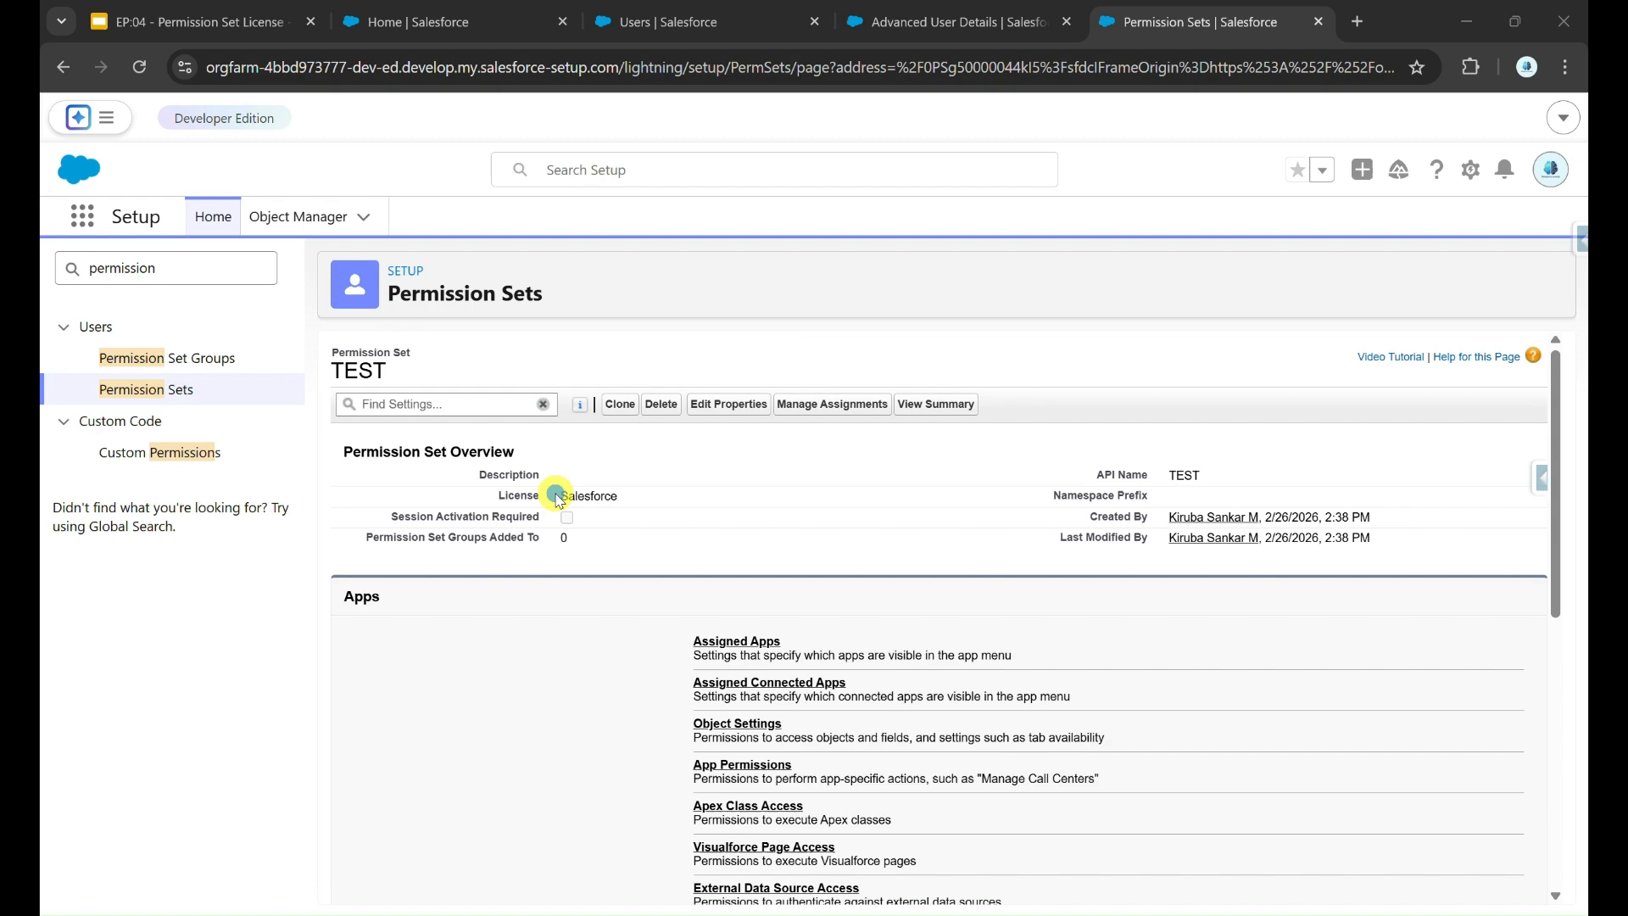
Compare the license of the TEST permission set with the user license on the Front Desk Staff user record
{"action": "left_click_drag", "start_coordinate": [560, 497], "coordinate": [625, 500]}
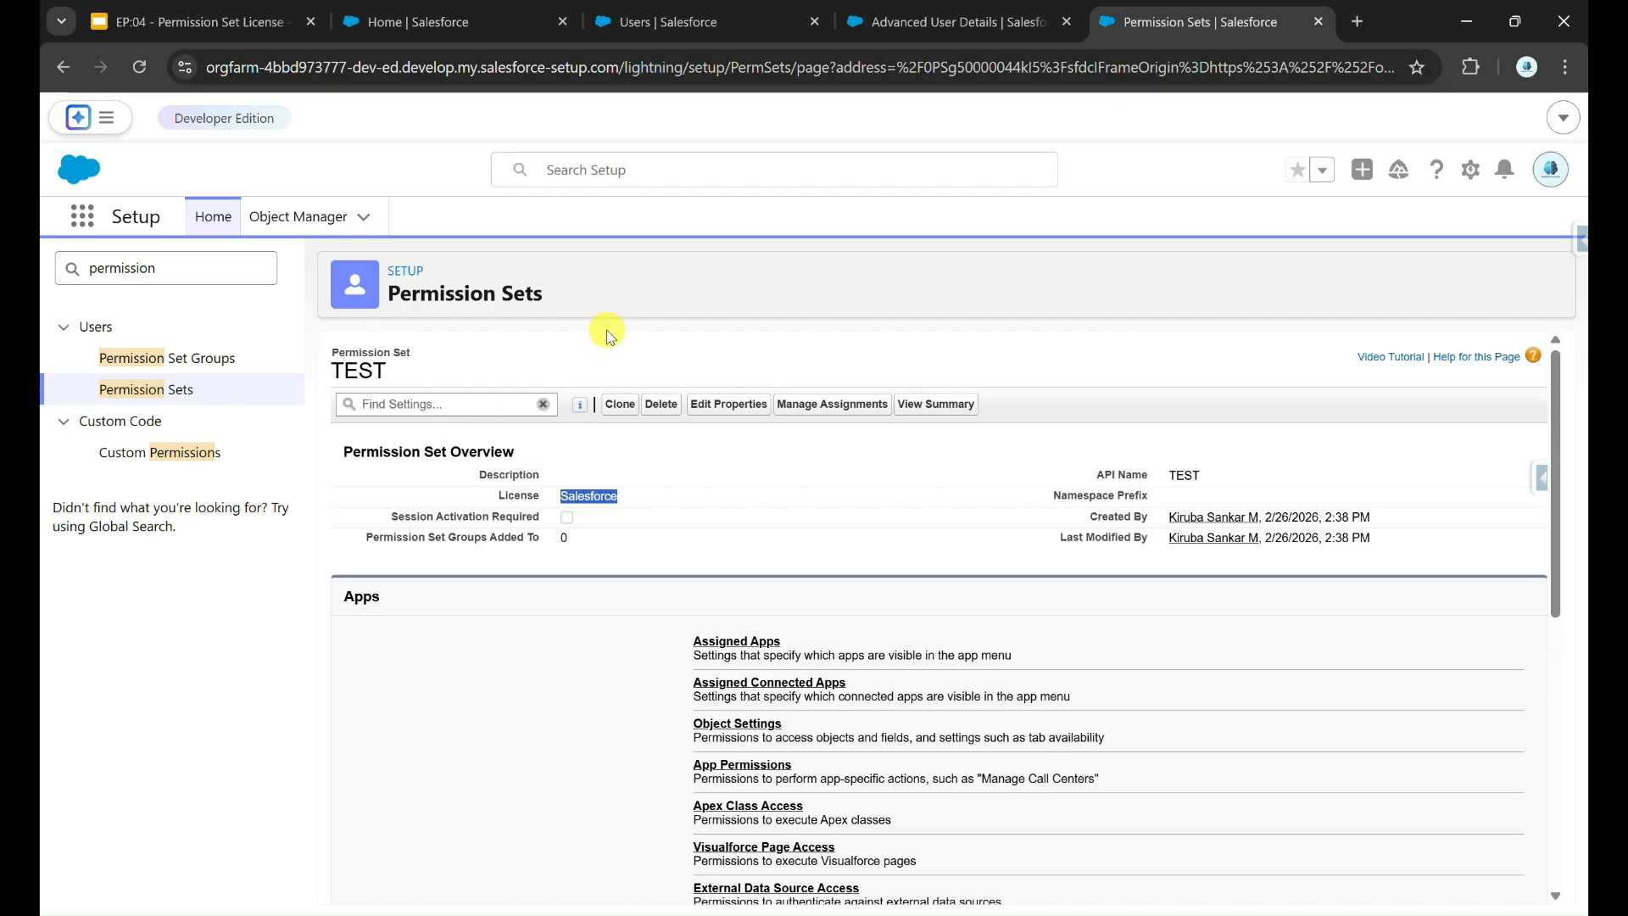
{"action": "left_click", "coordinate": [632, 26]}
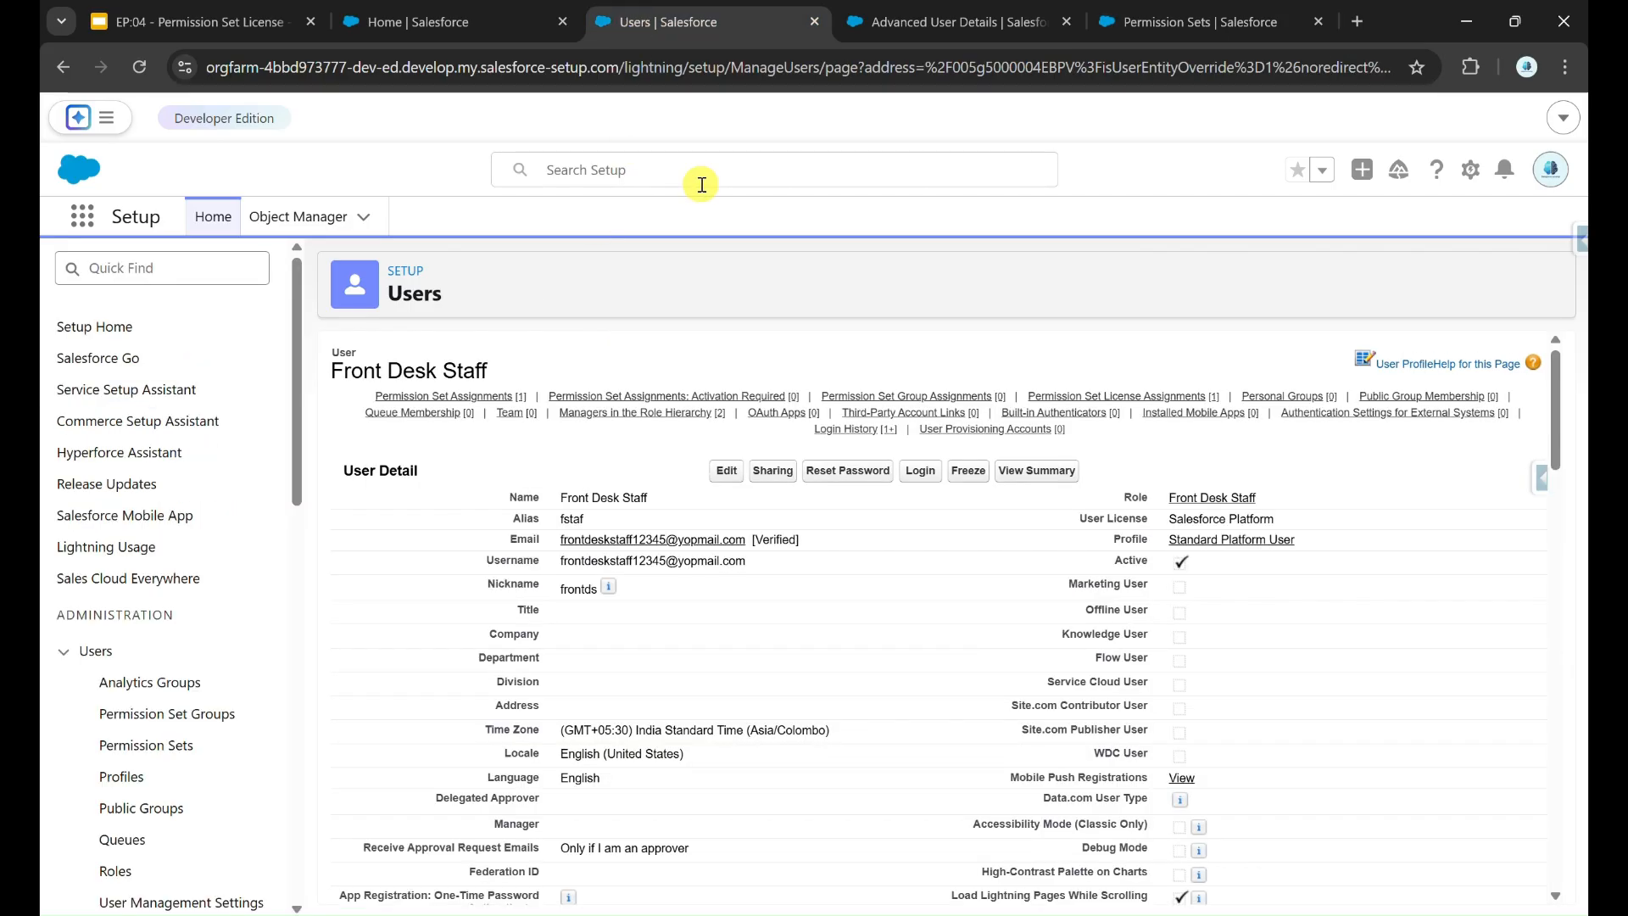
{"action": "left_click_drag", "start_coordinate": [1165, 519], "coordinate": [1291, 526]}
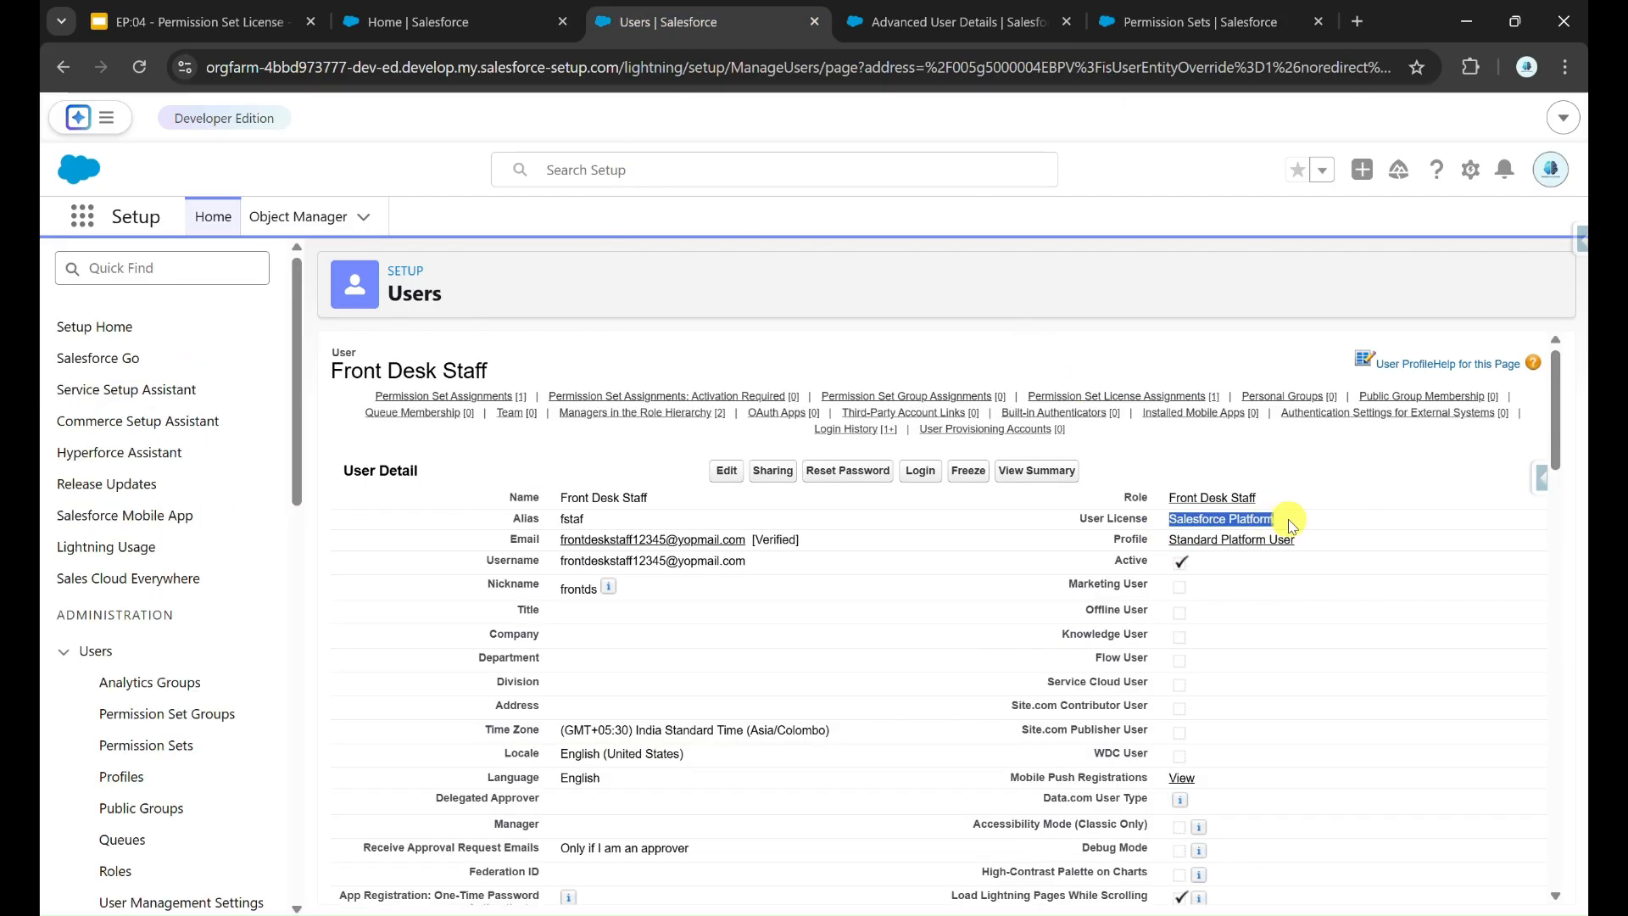
{"action": "left_click", "coordinate": [1043, 547]}
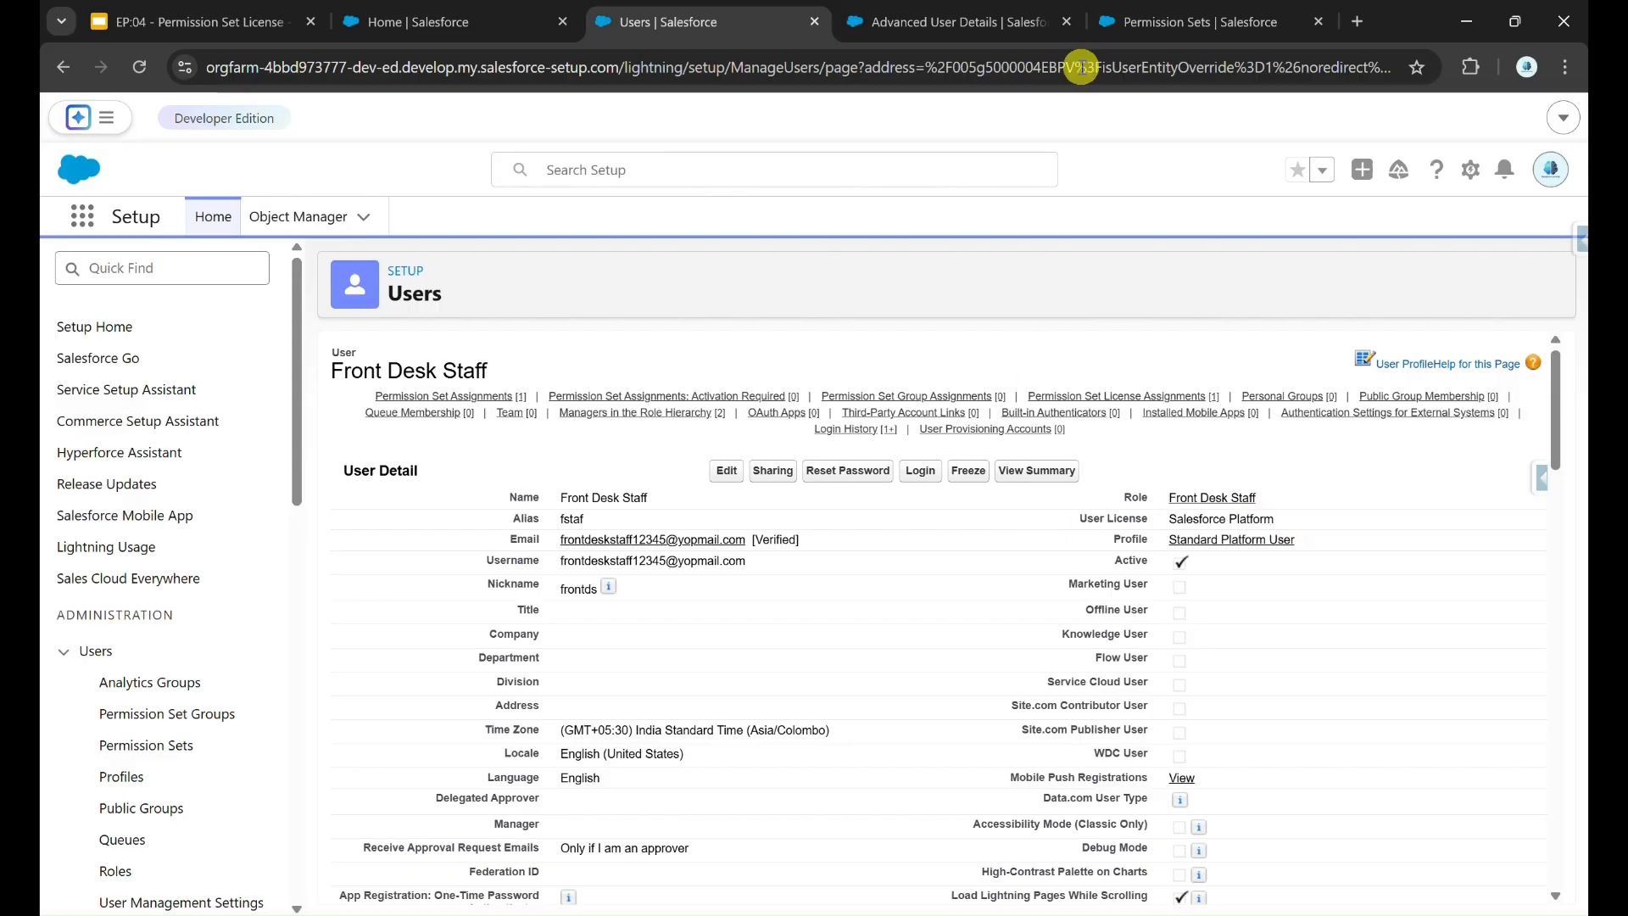
{"action": "left_click", "coordinate": [1180, 24]}
{"action": "left_click", "coordinate": [632, 24]}
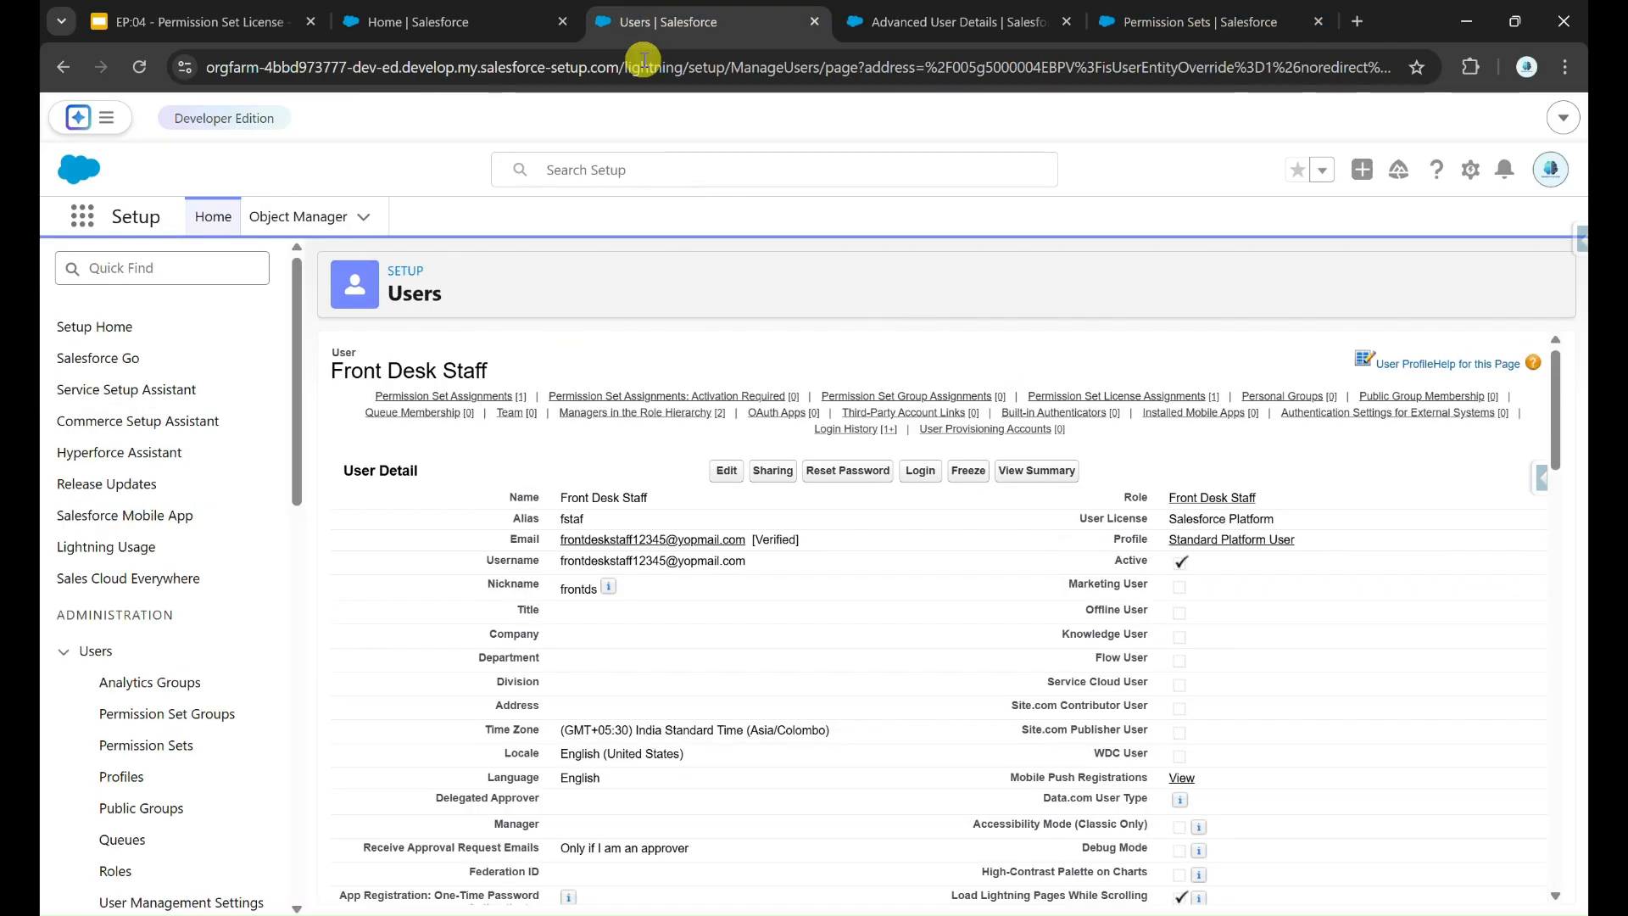
Open the Front Desk Staff user's permission set assignments for editing and search the available permission sets for TEST
{"action": "mouse_move", "coordinate": [462, 395]}
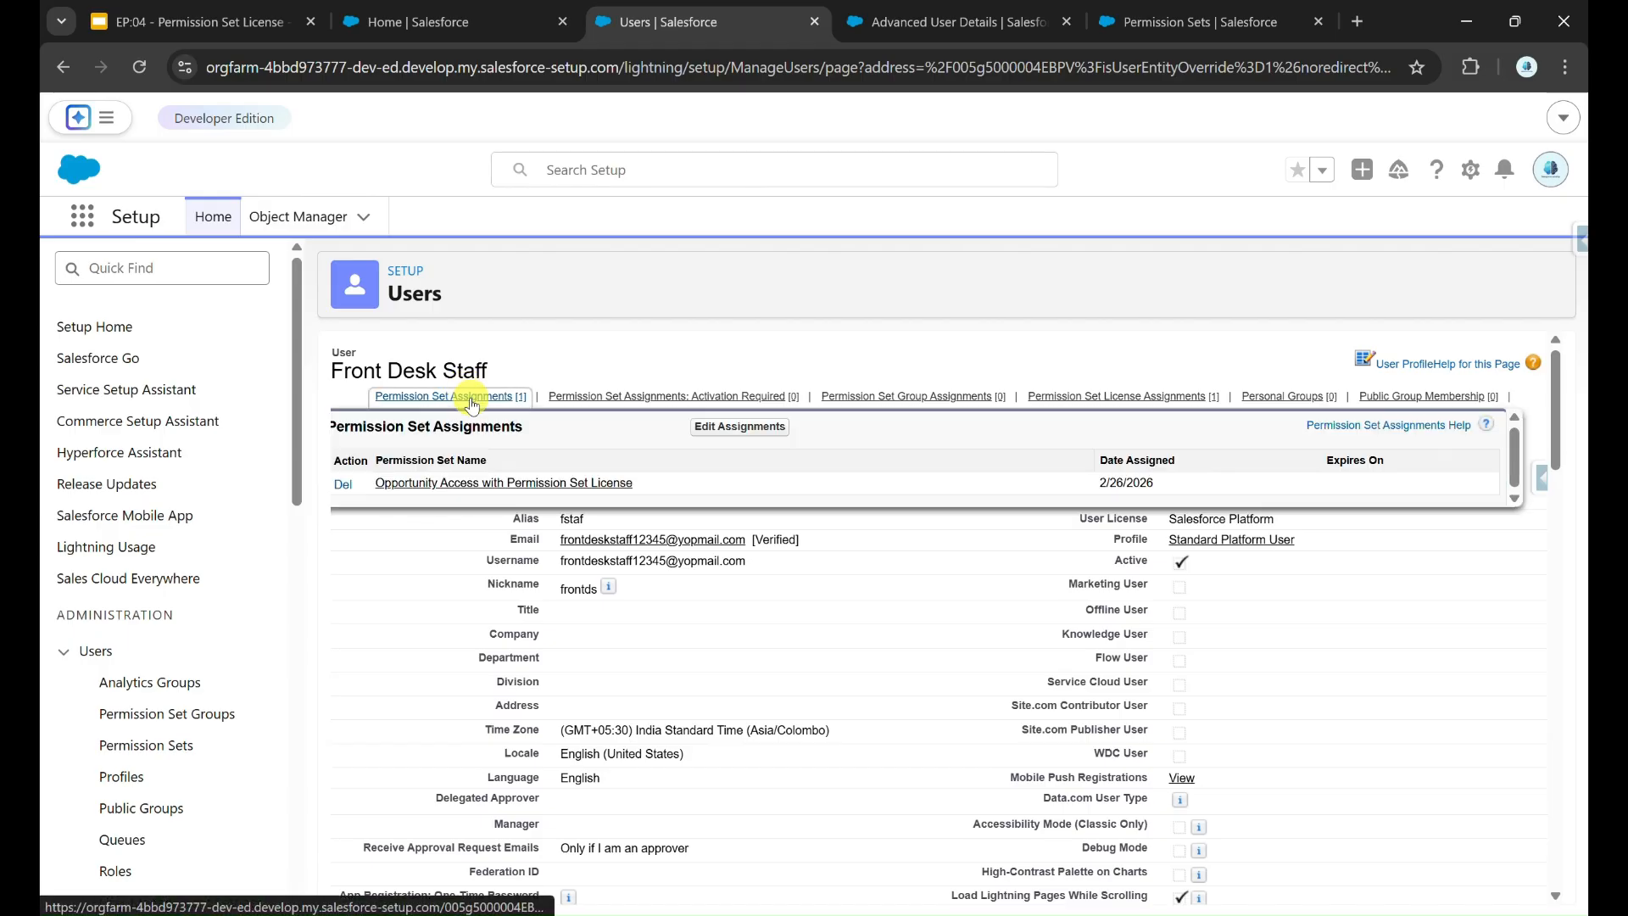
{"action": "left_click", "coordinate": [767, 426]}
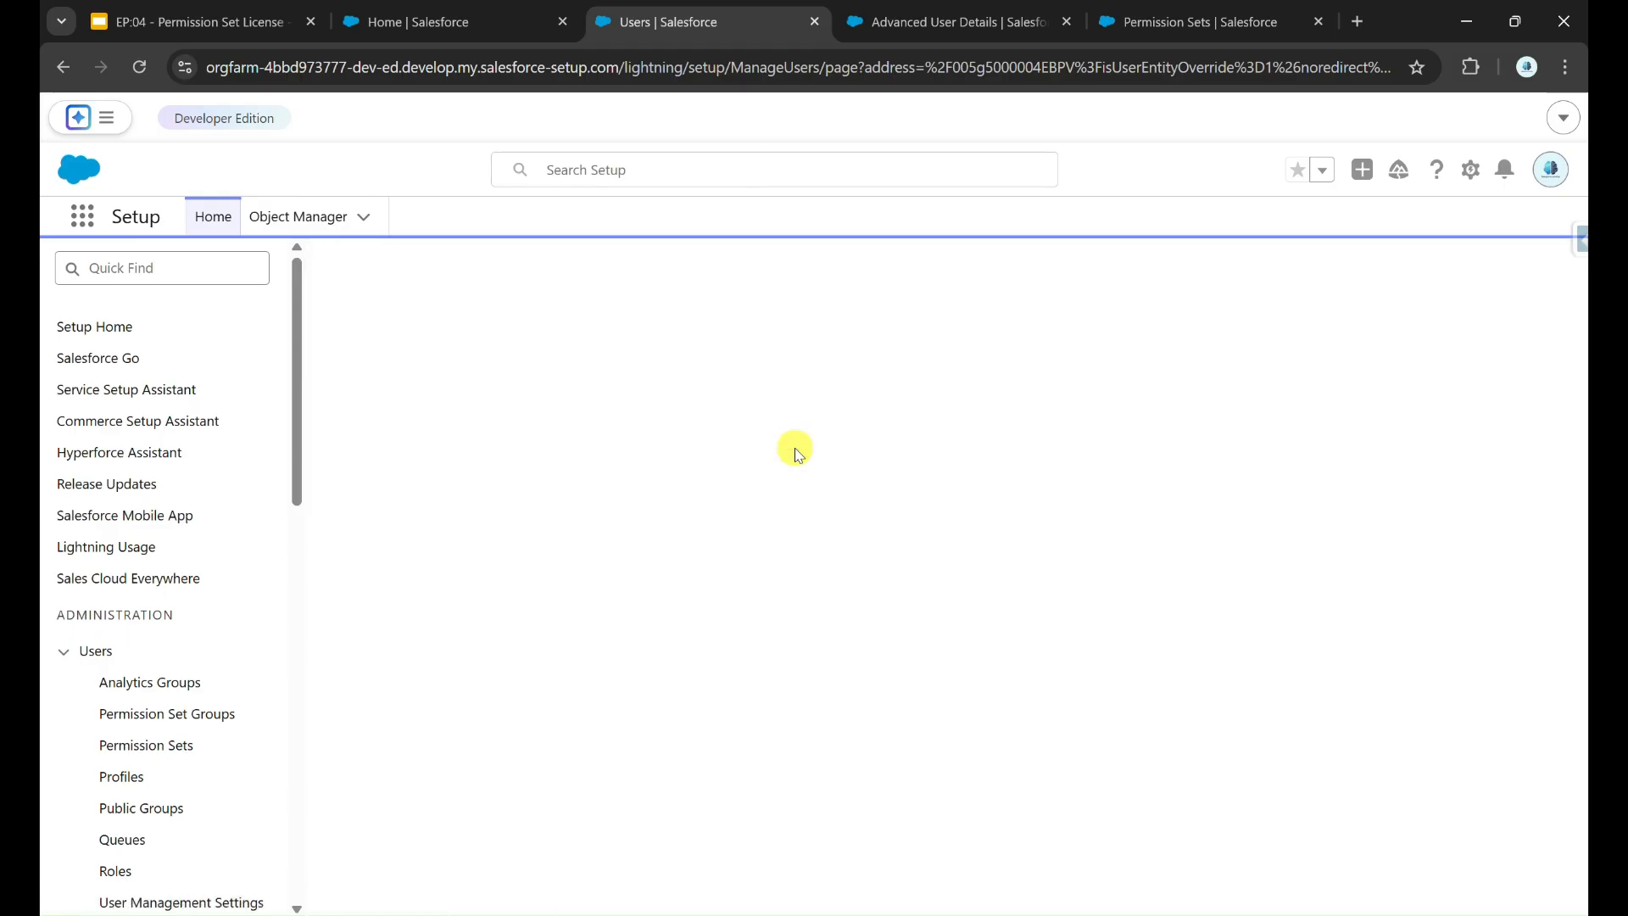
{"action": "key", "text": "ctrl+f"}
{"action": "type", "text": "TEST"}
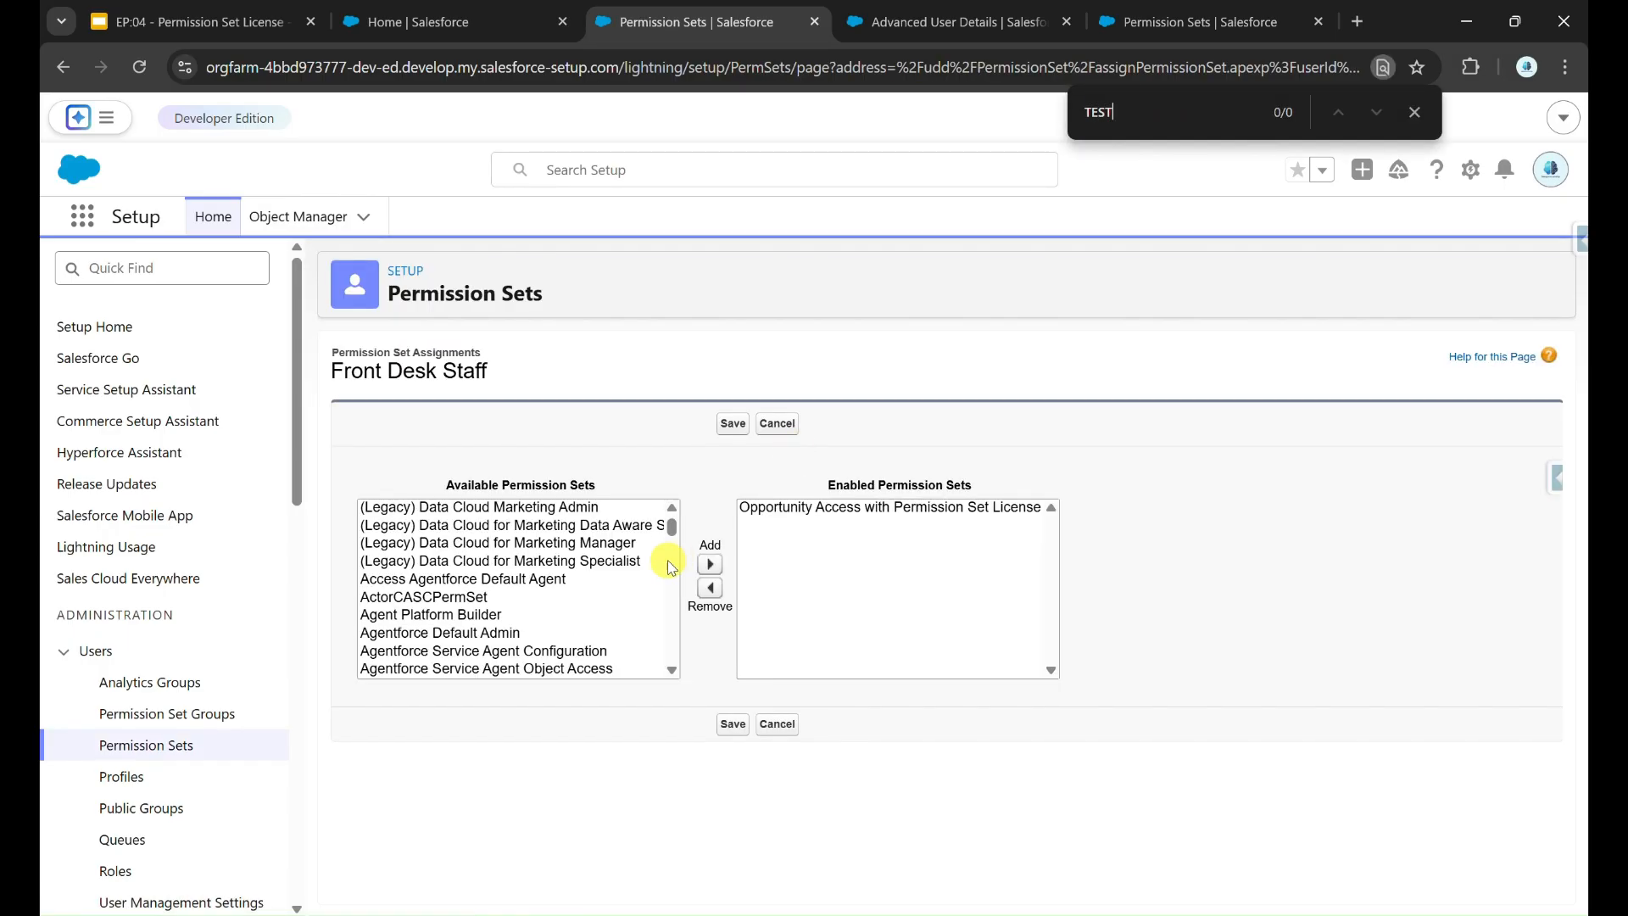
{"action": "scroll", "coordinate": [644, 585], "scroll_direction": "down", "scroll_amount": 20}
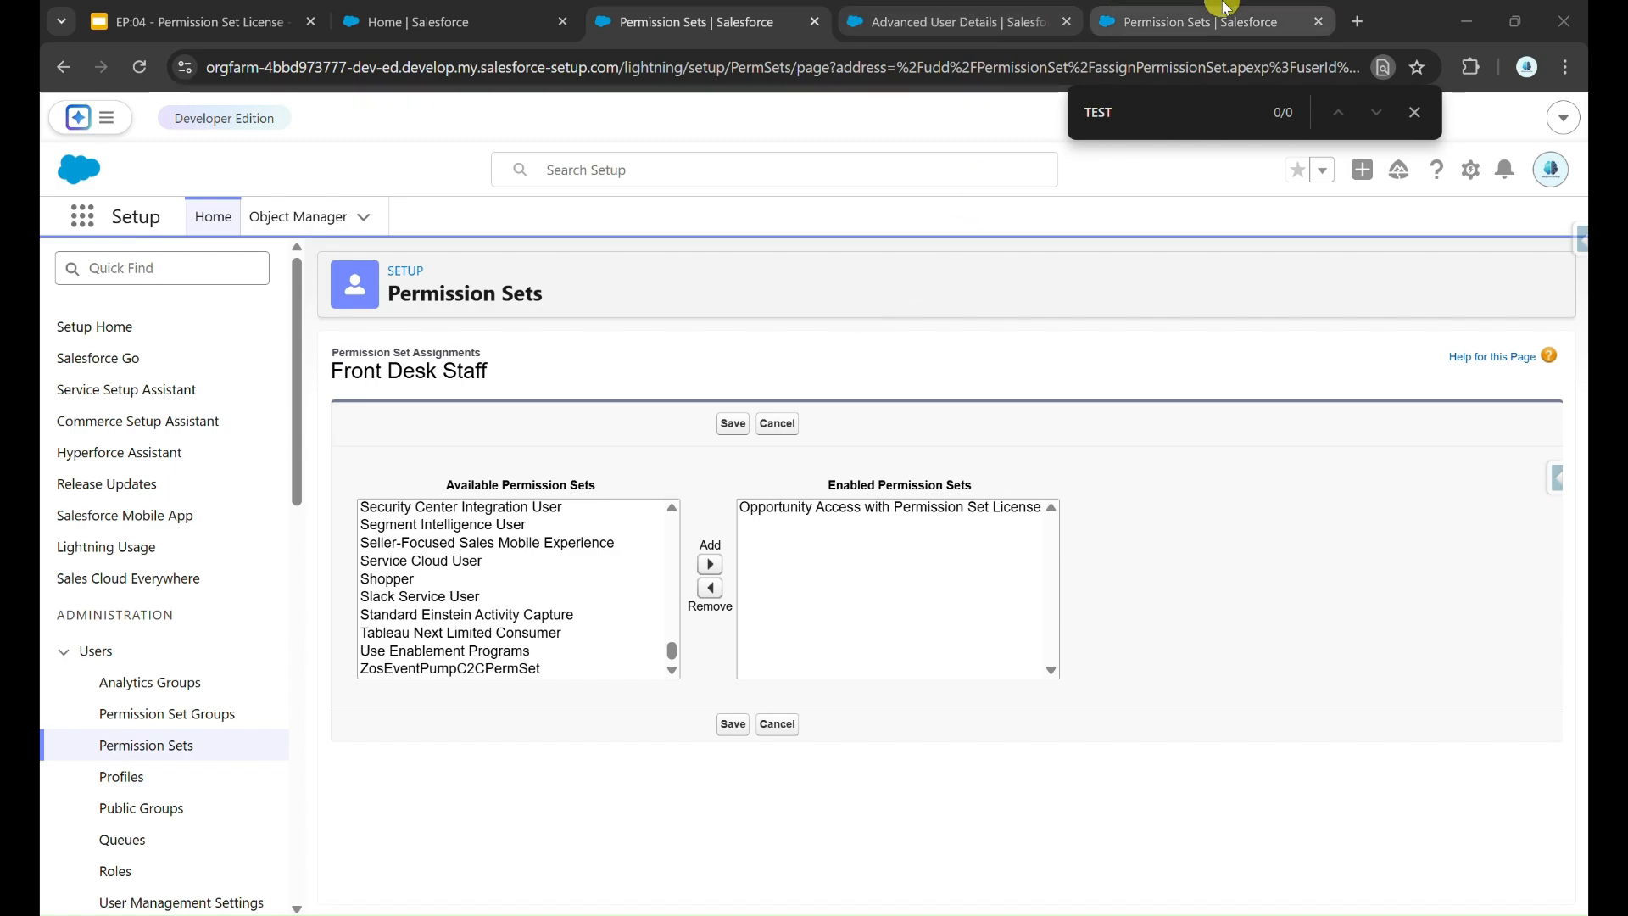
Open the administrator's own permission set assignments for editing, search for TEST and select it among the available permission sets
{"action": "left_click", "coordinate": [1019, 10]}
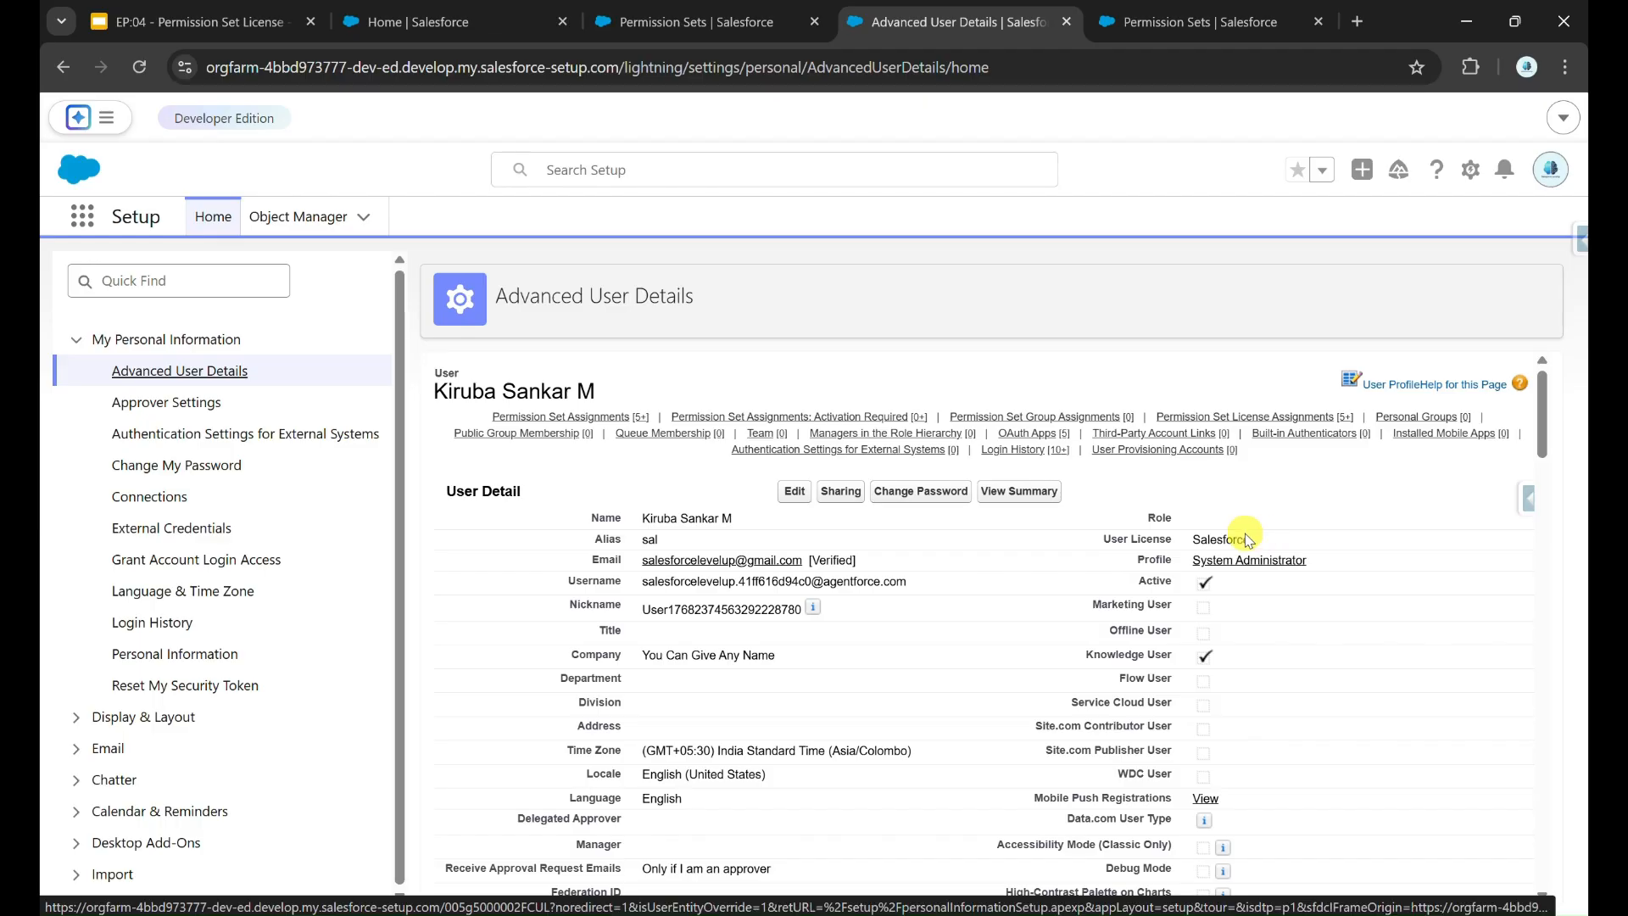
{"action": "mouse_move", "coordinate": [594, 417]}
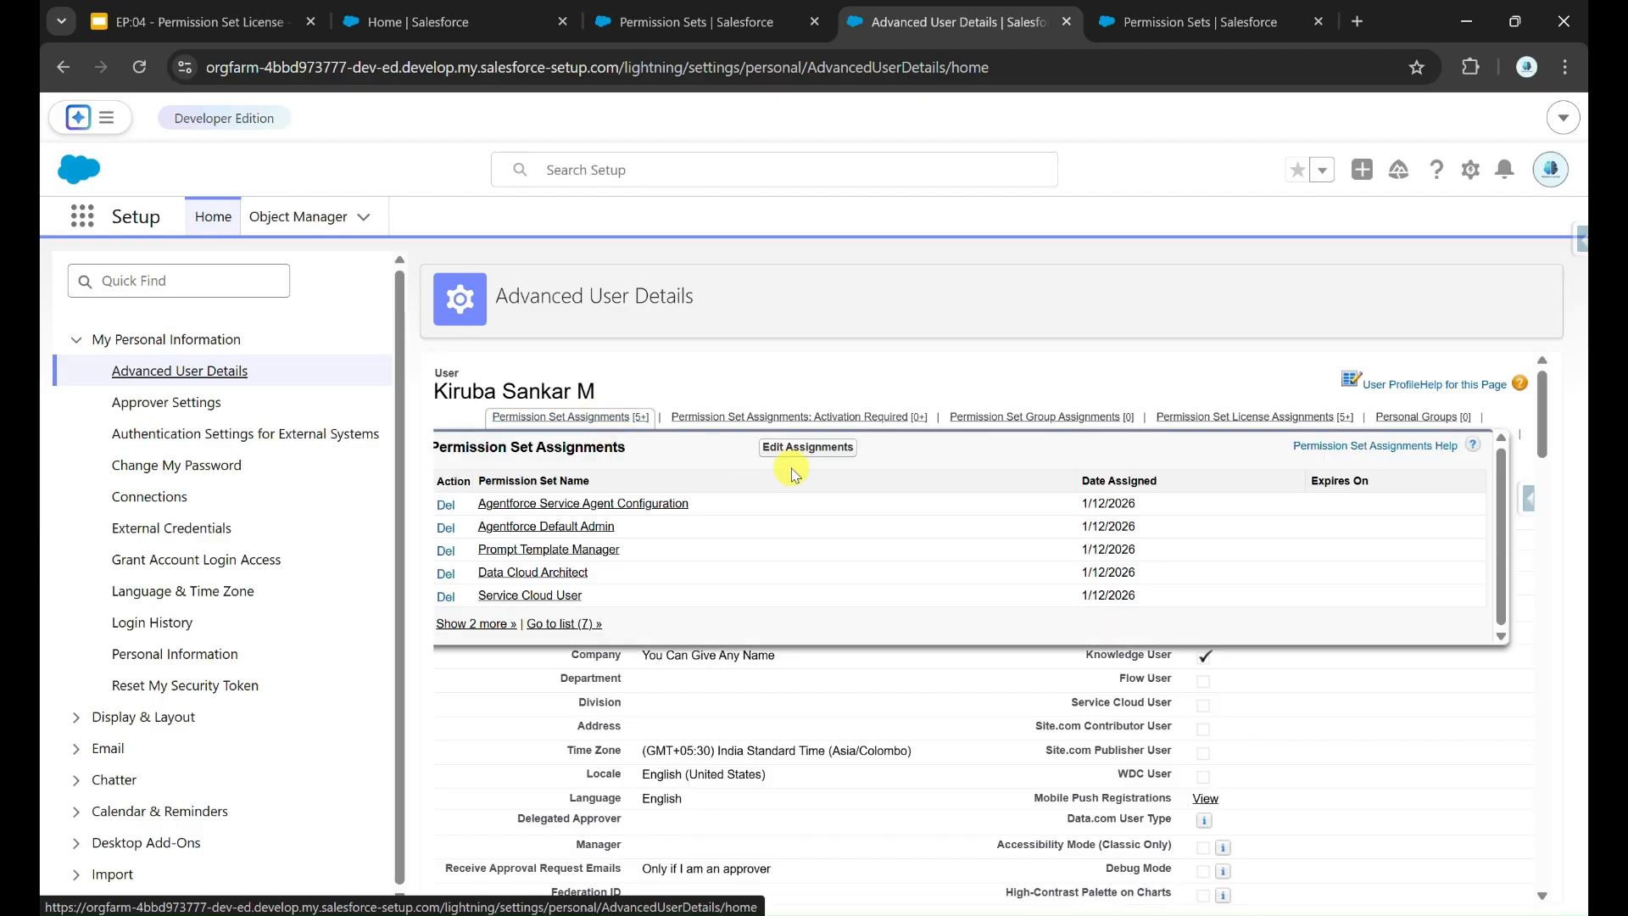
{"action": "left_click", "coordinate": [836, 461]}
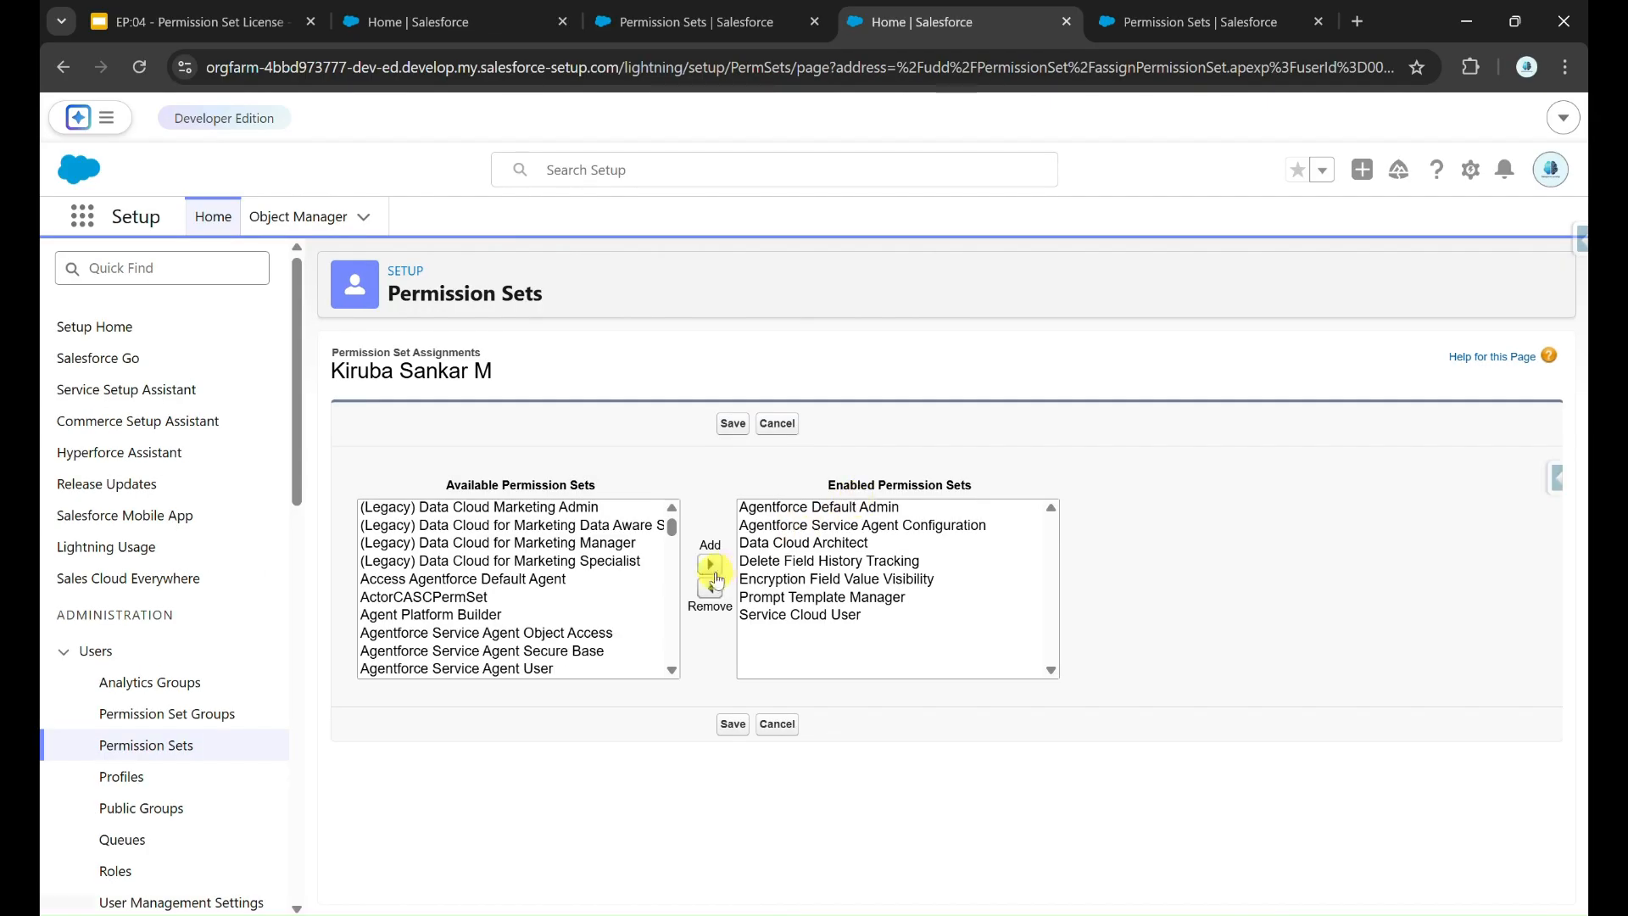
{"action": "key", "text": "ctrl+f"}
{"action": "type", "text": "TEST"}
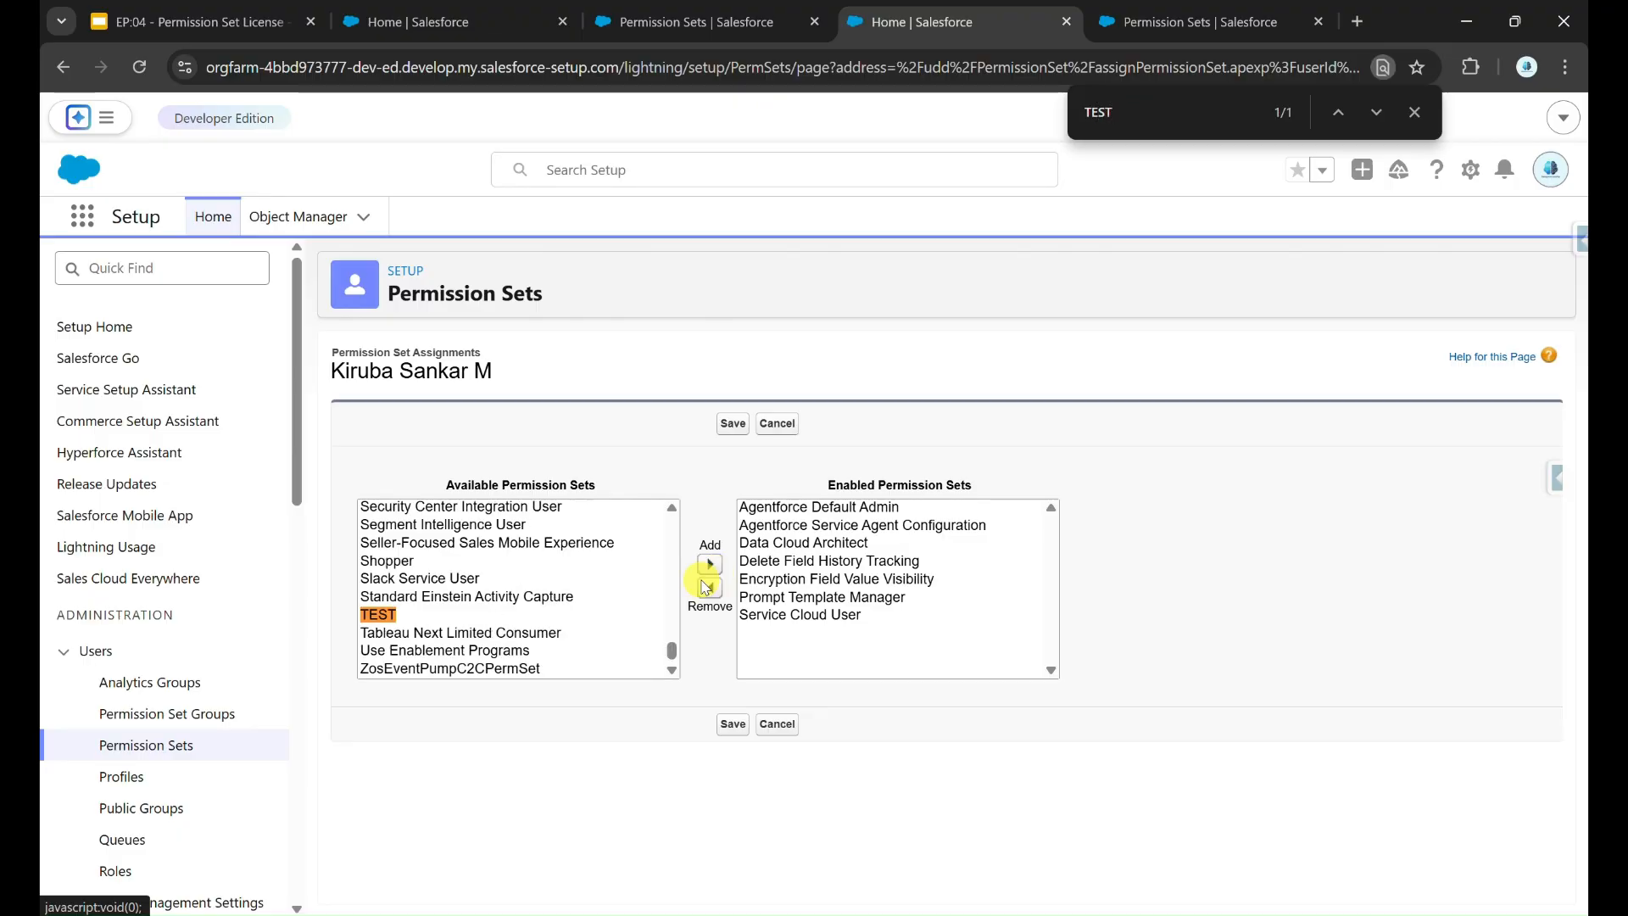
{"action": "left_click", "coordinate": [458, 621]}
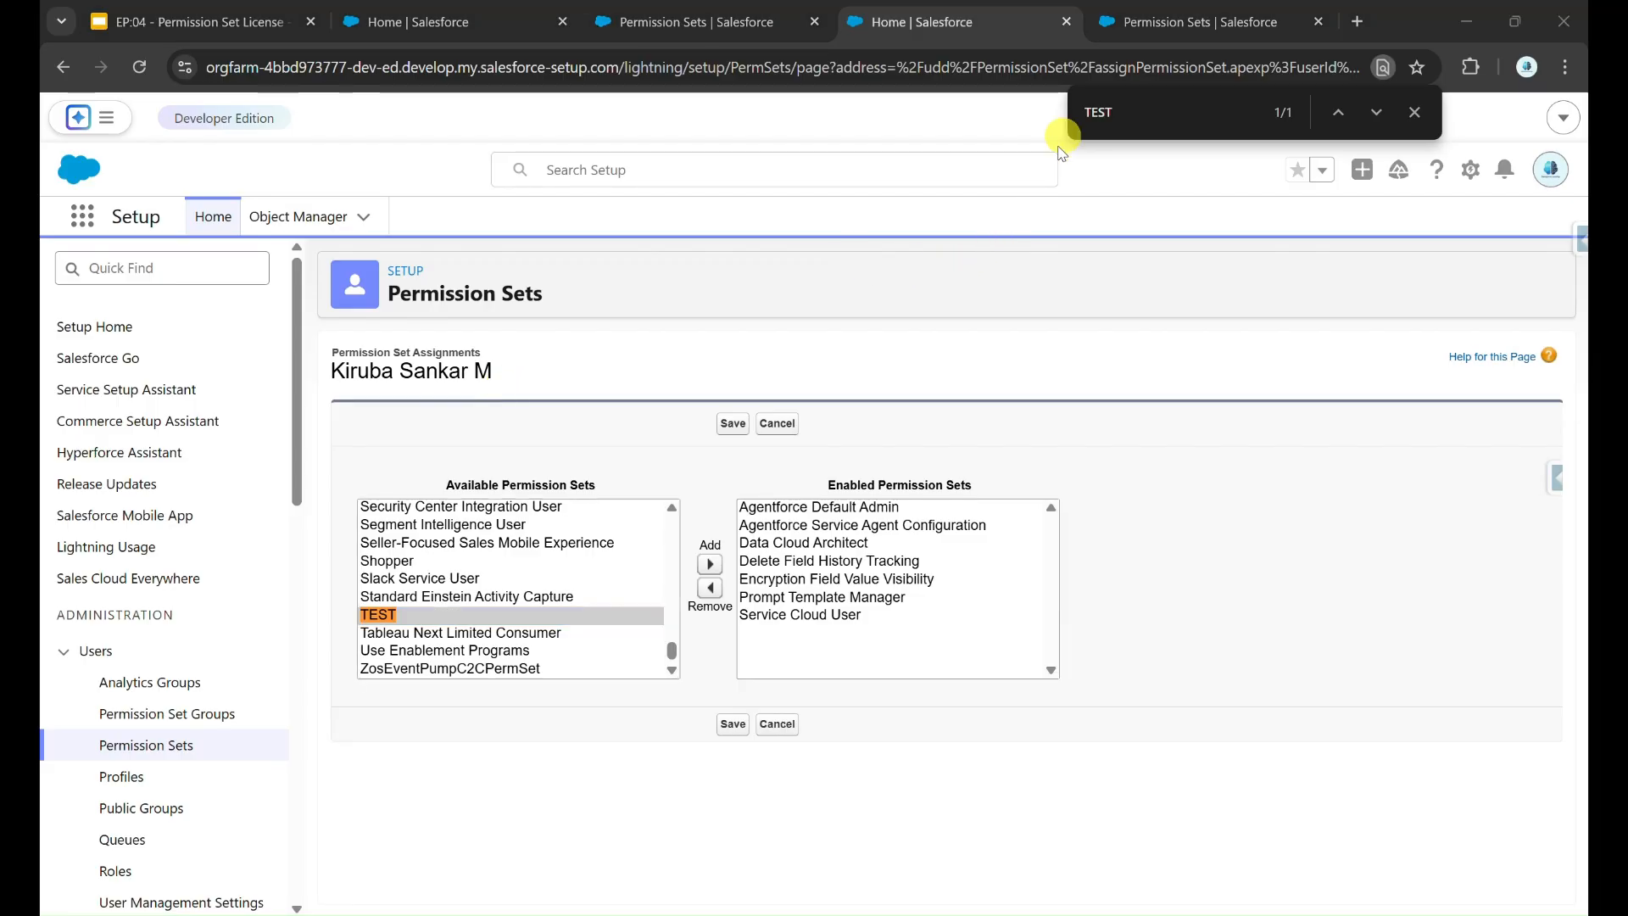
Return to the TEST permission set's browser tab, open Company Information from Setup and examine the license usage columns under Permission Set Licenses
{"action": "left_click", "coordinate": [1187, 22]}
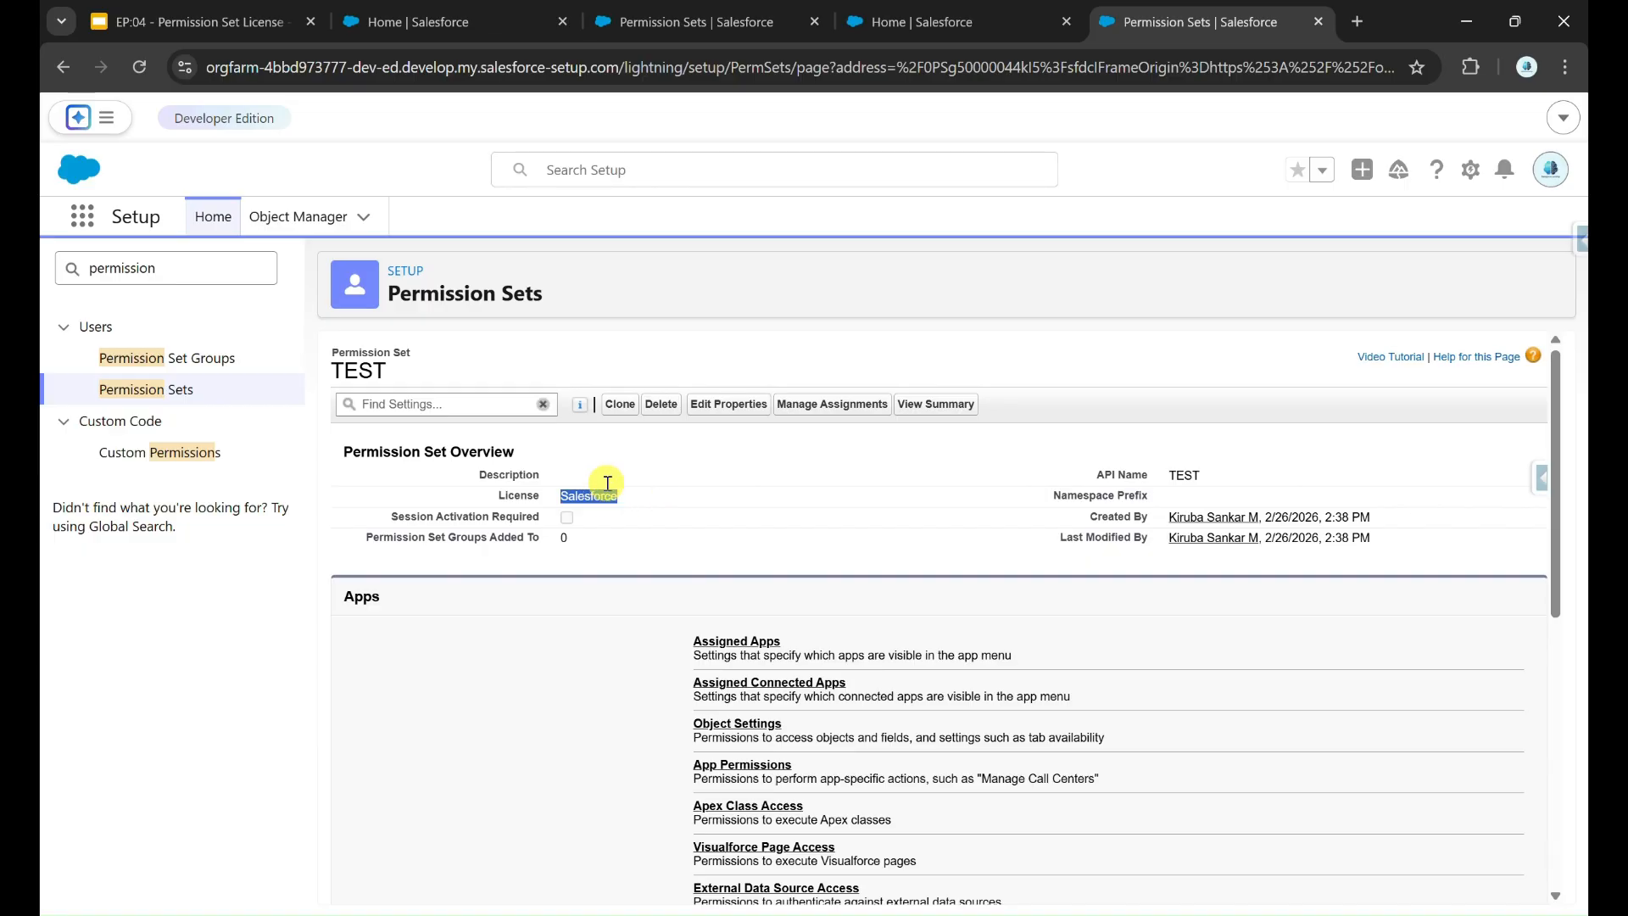
{"action": "key", "text": "alt+Tab"}
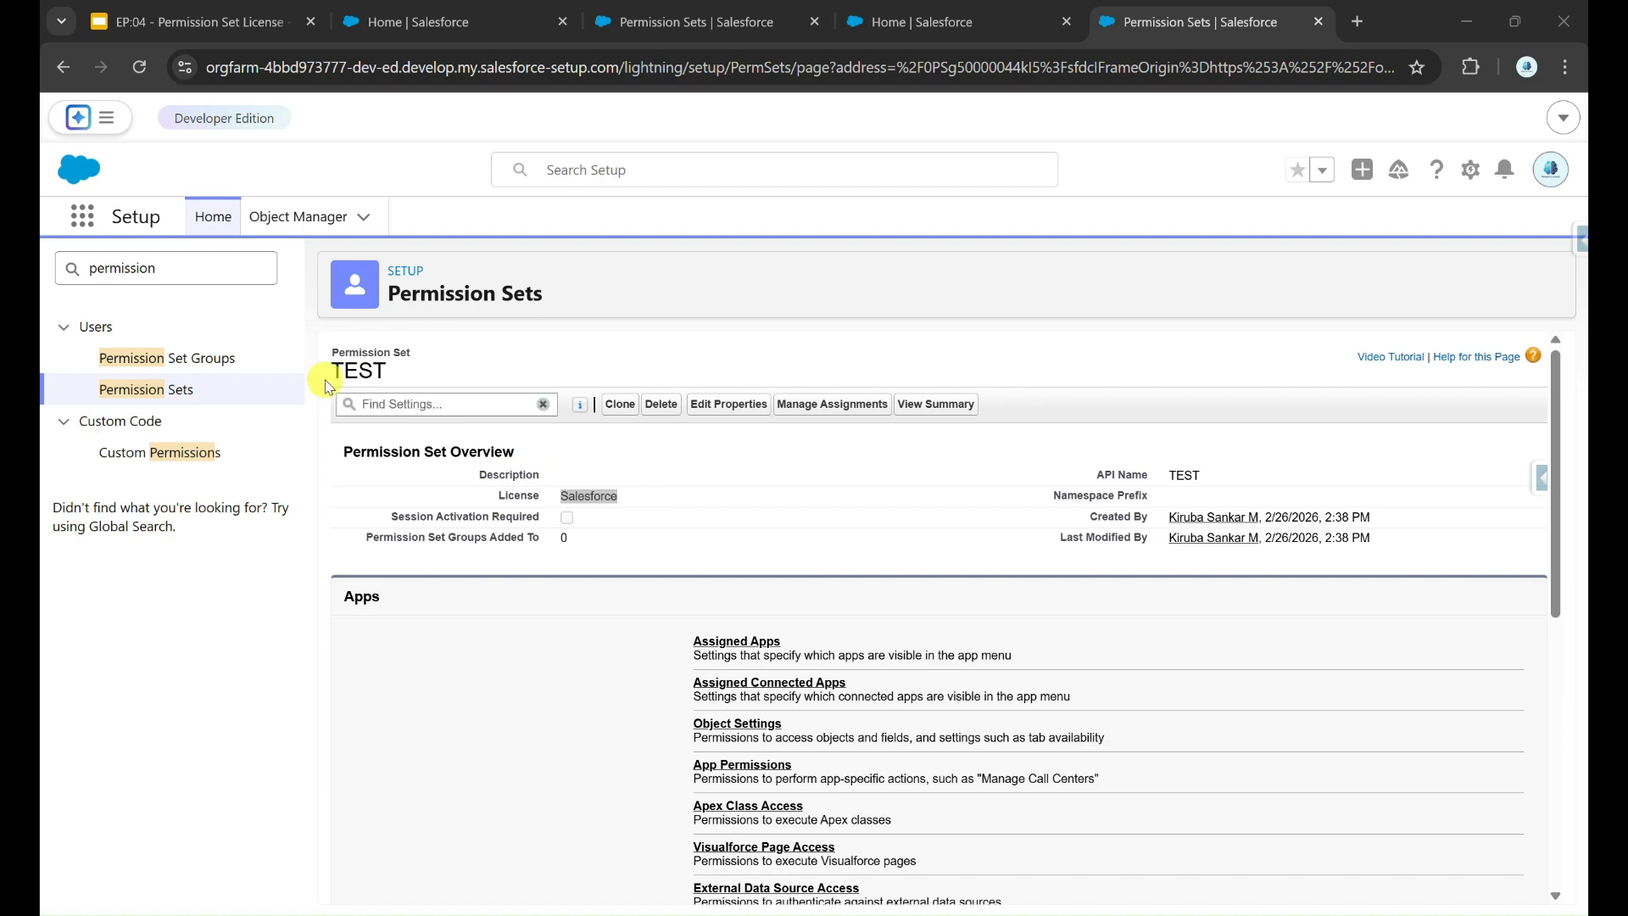
{"action": "double_click", "coordinate": [203, 276]}
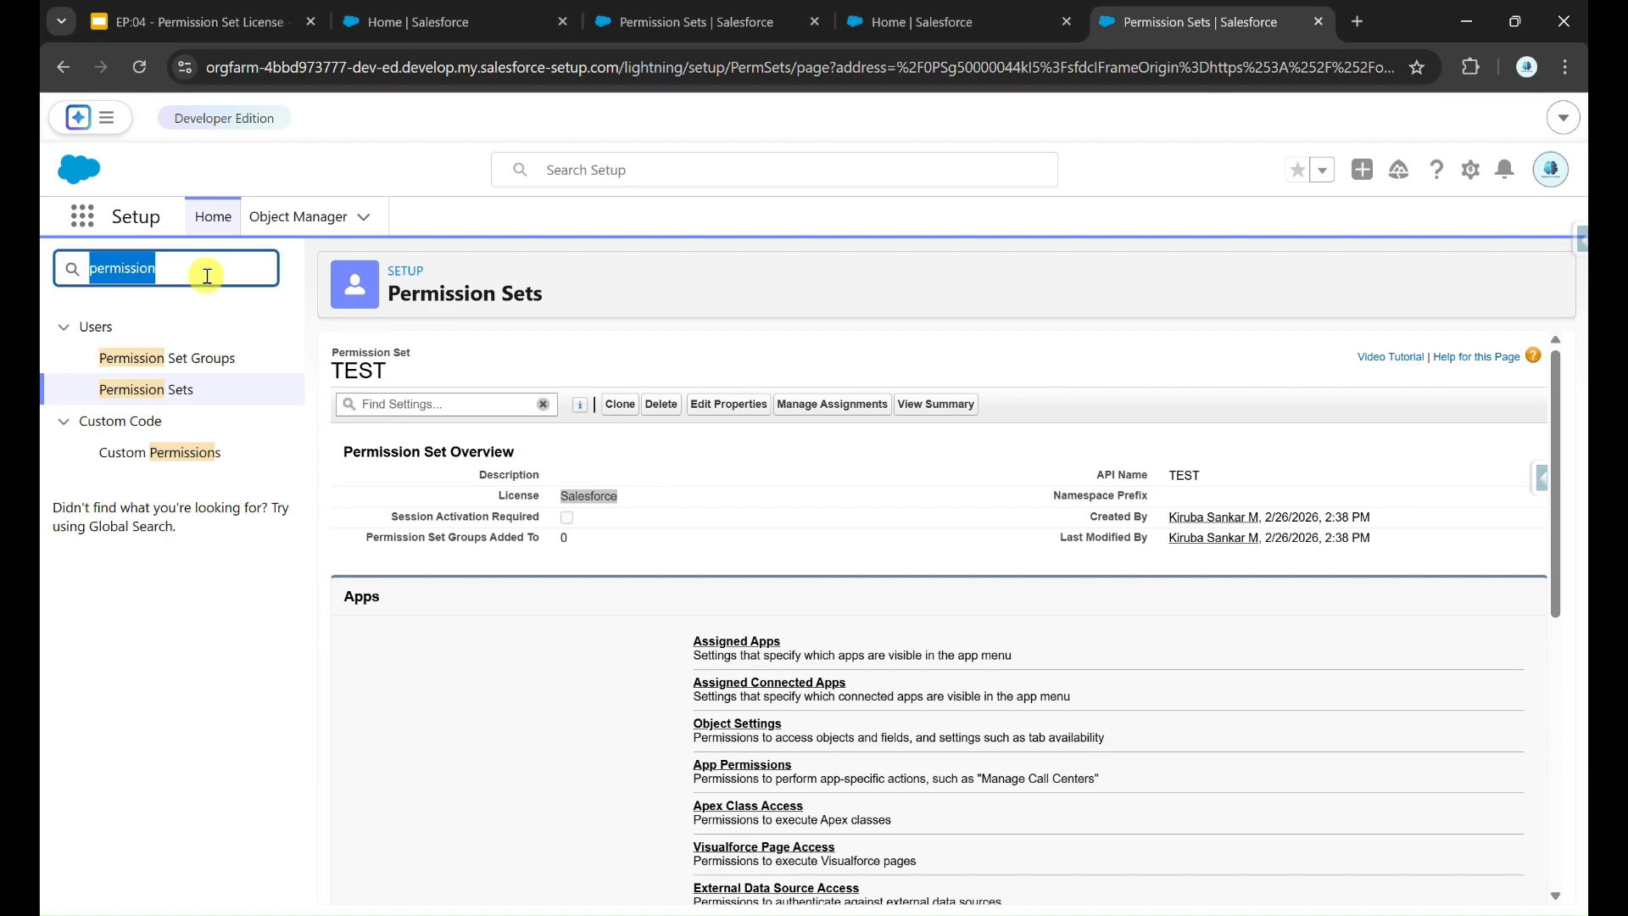
{"action": "type", "text": "company"}
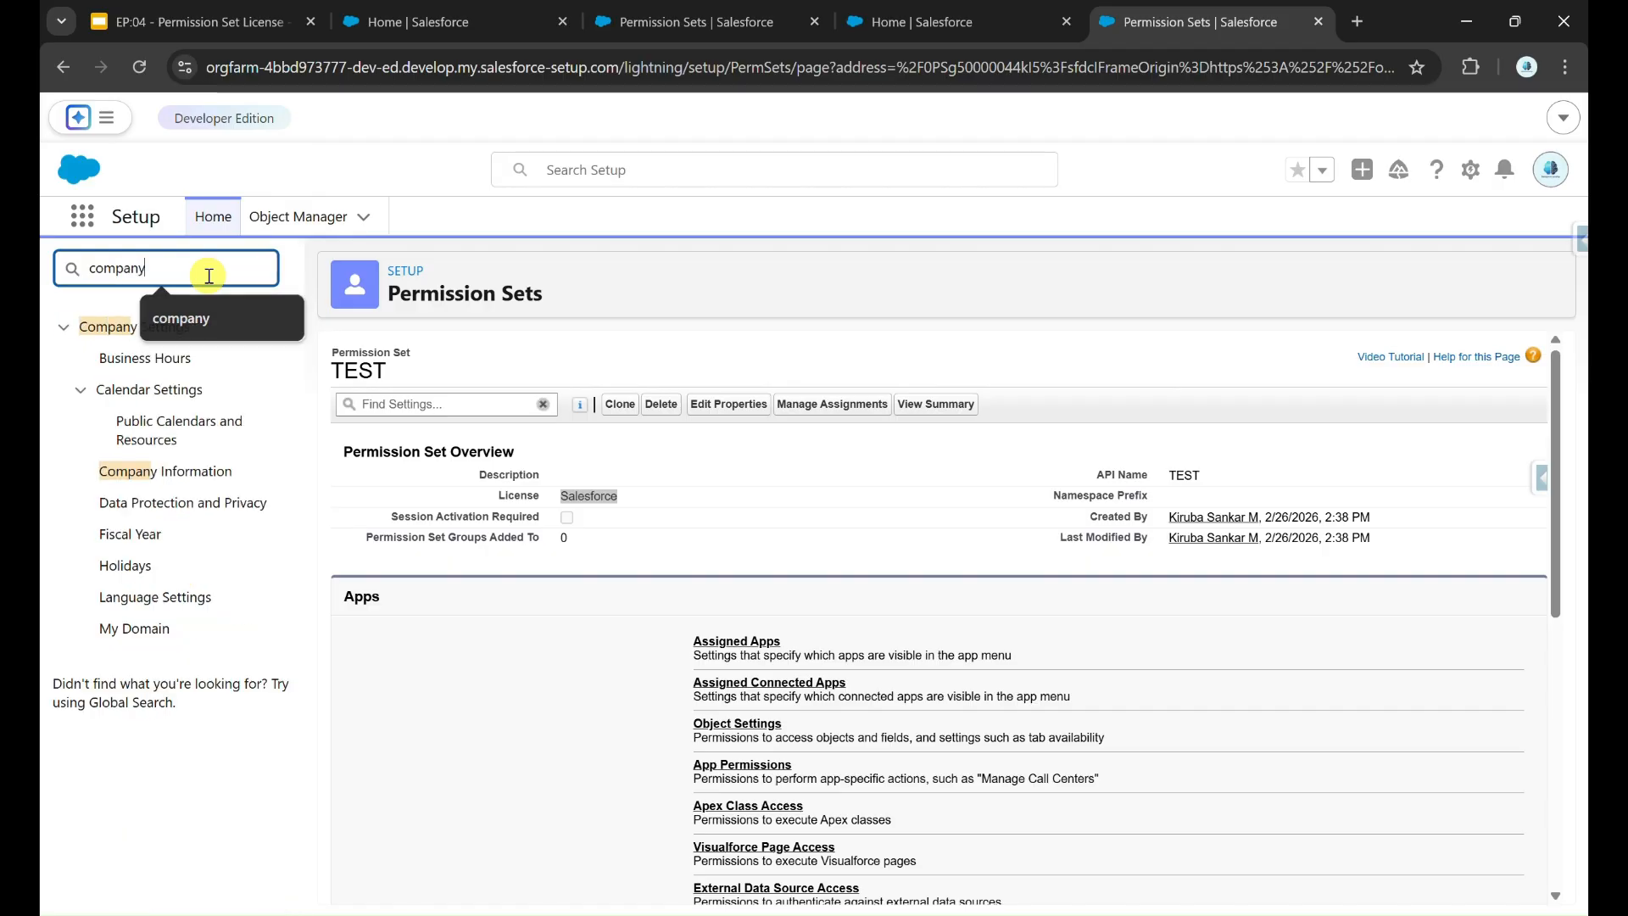
{"action": "left_click", "coordinate": [213, 472]}
{"action": "scroll", "coordinate": [712, 467], "scroll_direction": "down", "scroll_amount": 15}
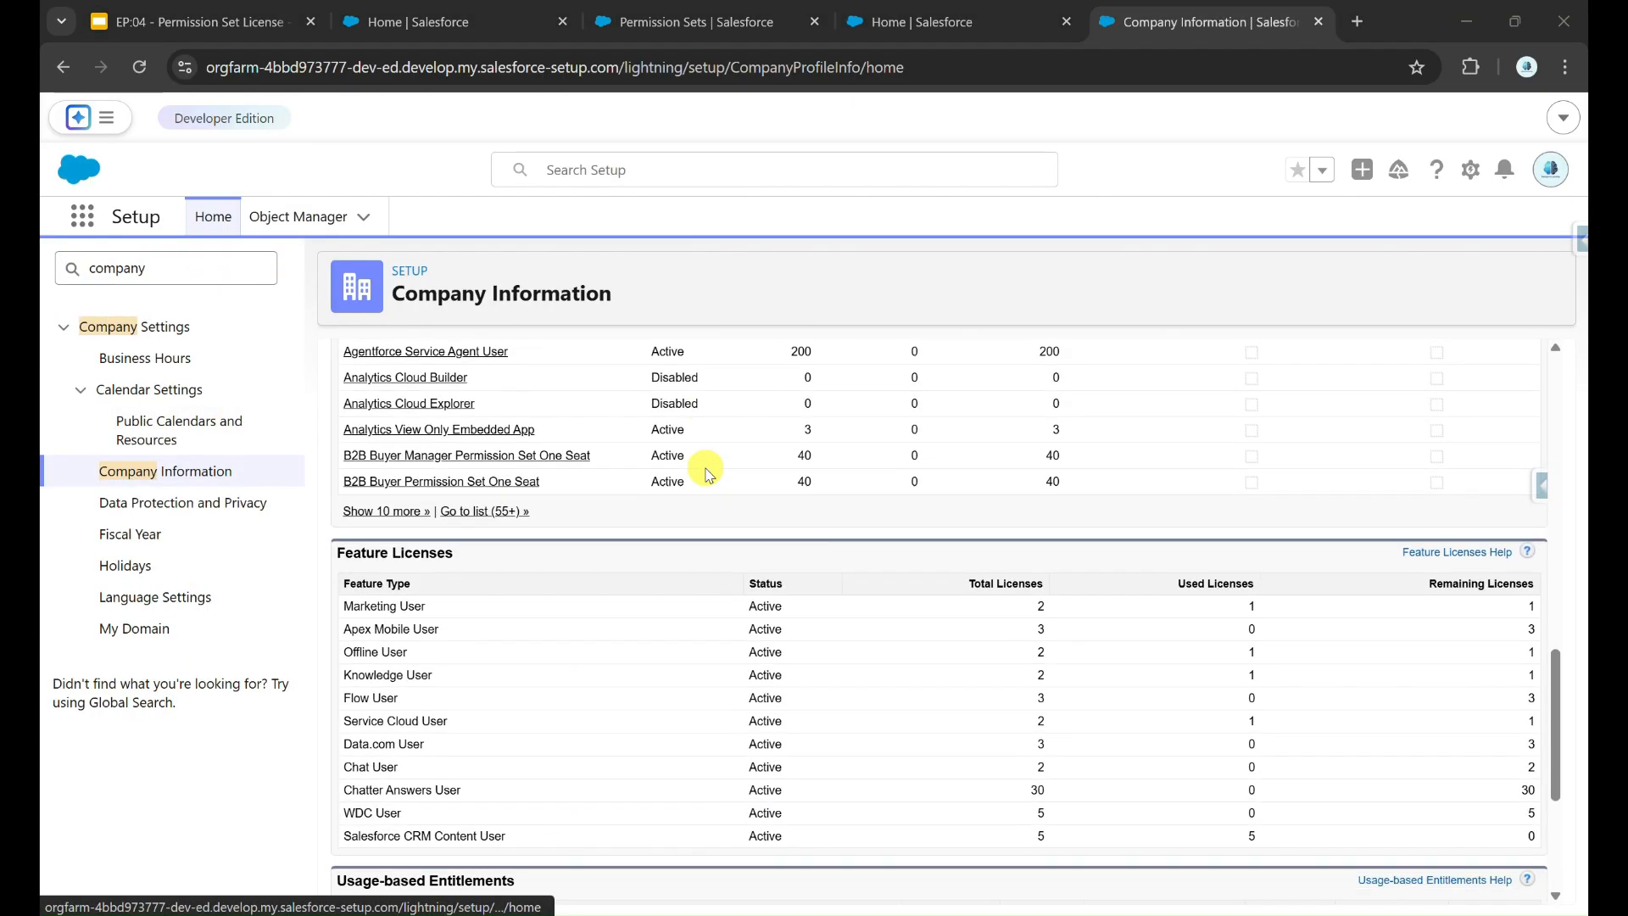
{"action": "scroll", "coordinate": [708, 473], "scroll_direction": "up", "scroll_amount": 2}
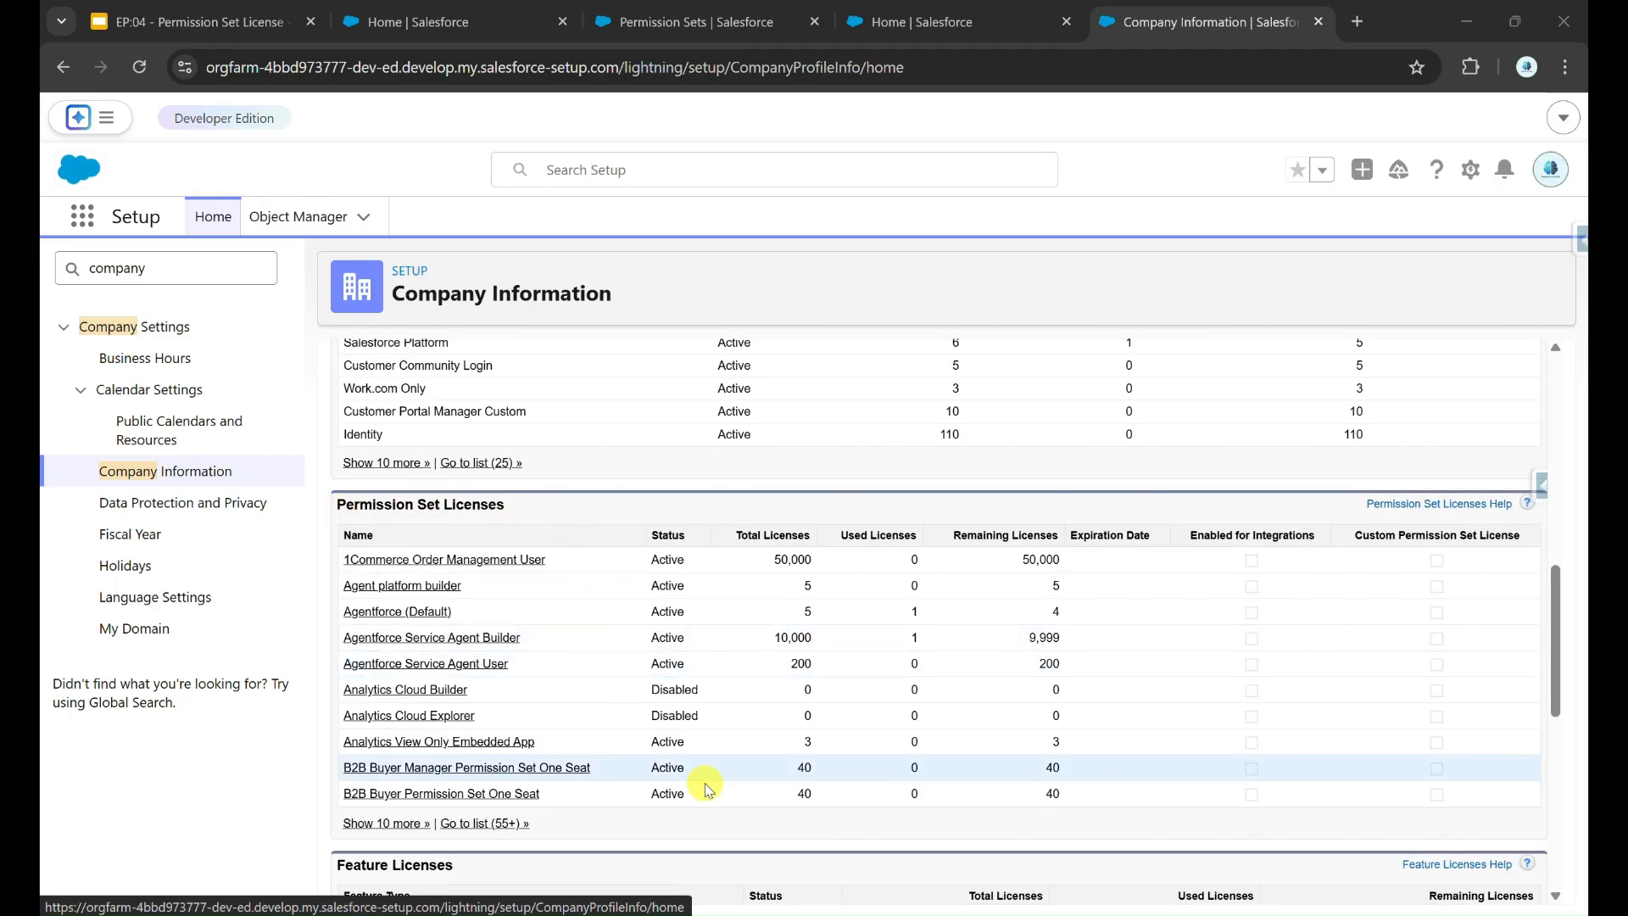
{"action": "left_click_drag", "start_coordinate": [739, 532], "coordinate": [874, 536]}
{"action": "double_click", "coordinate": [874, 535]}
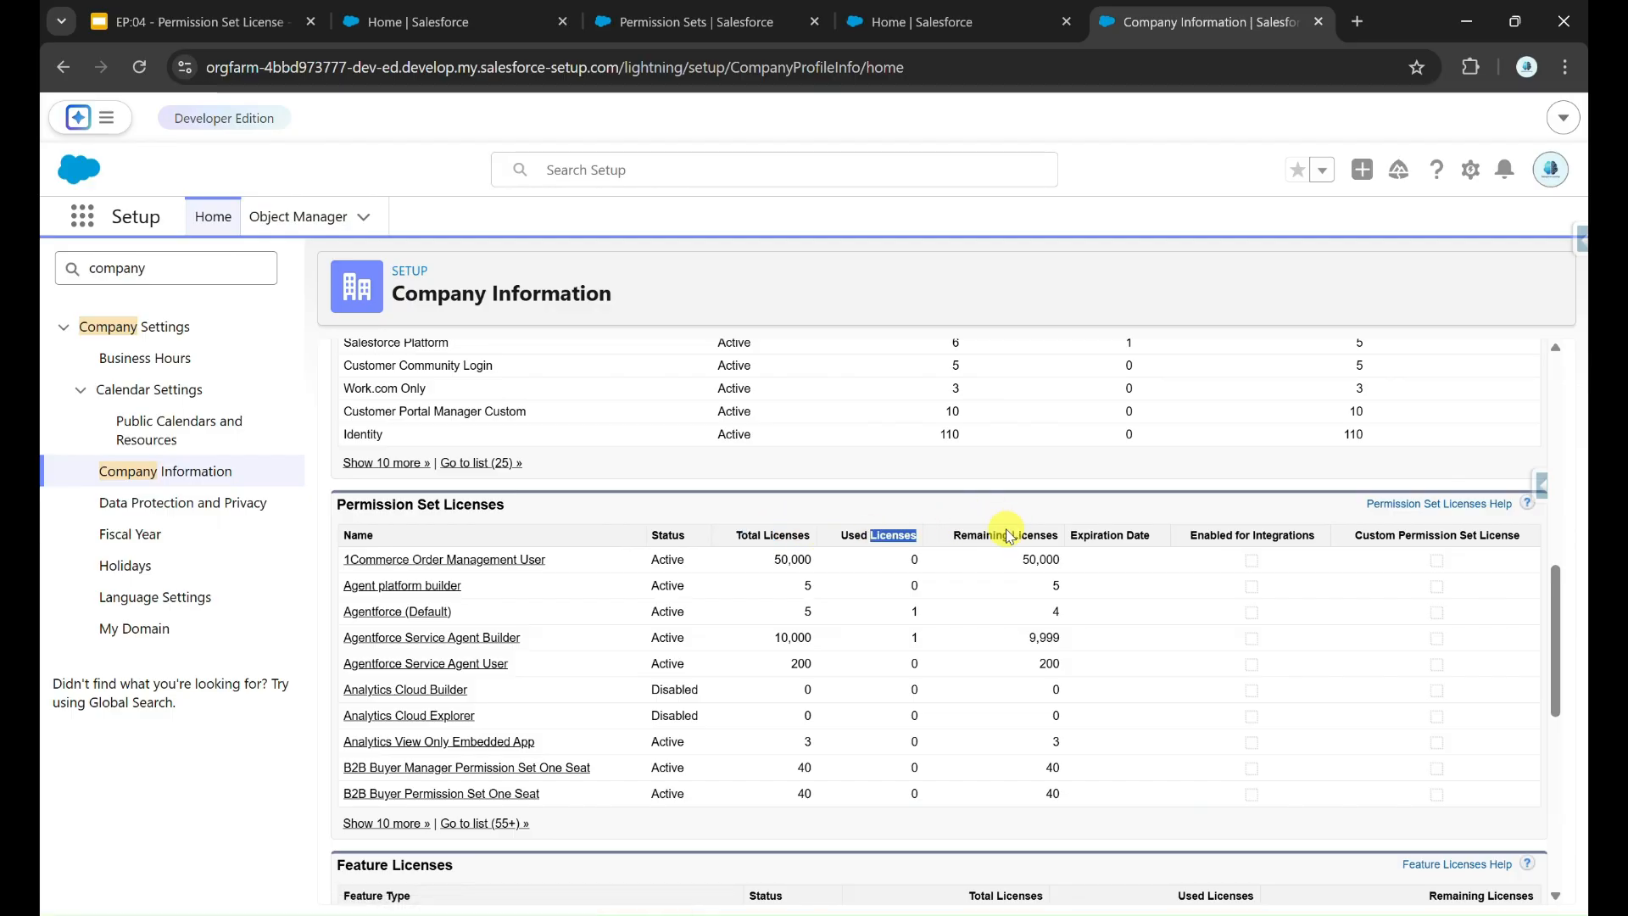